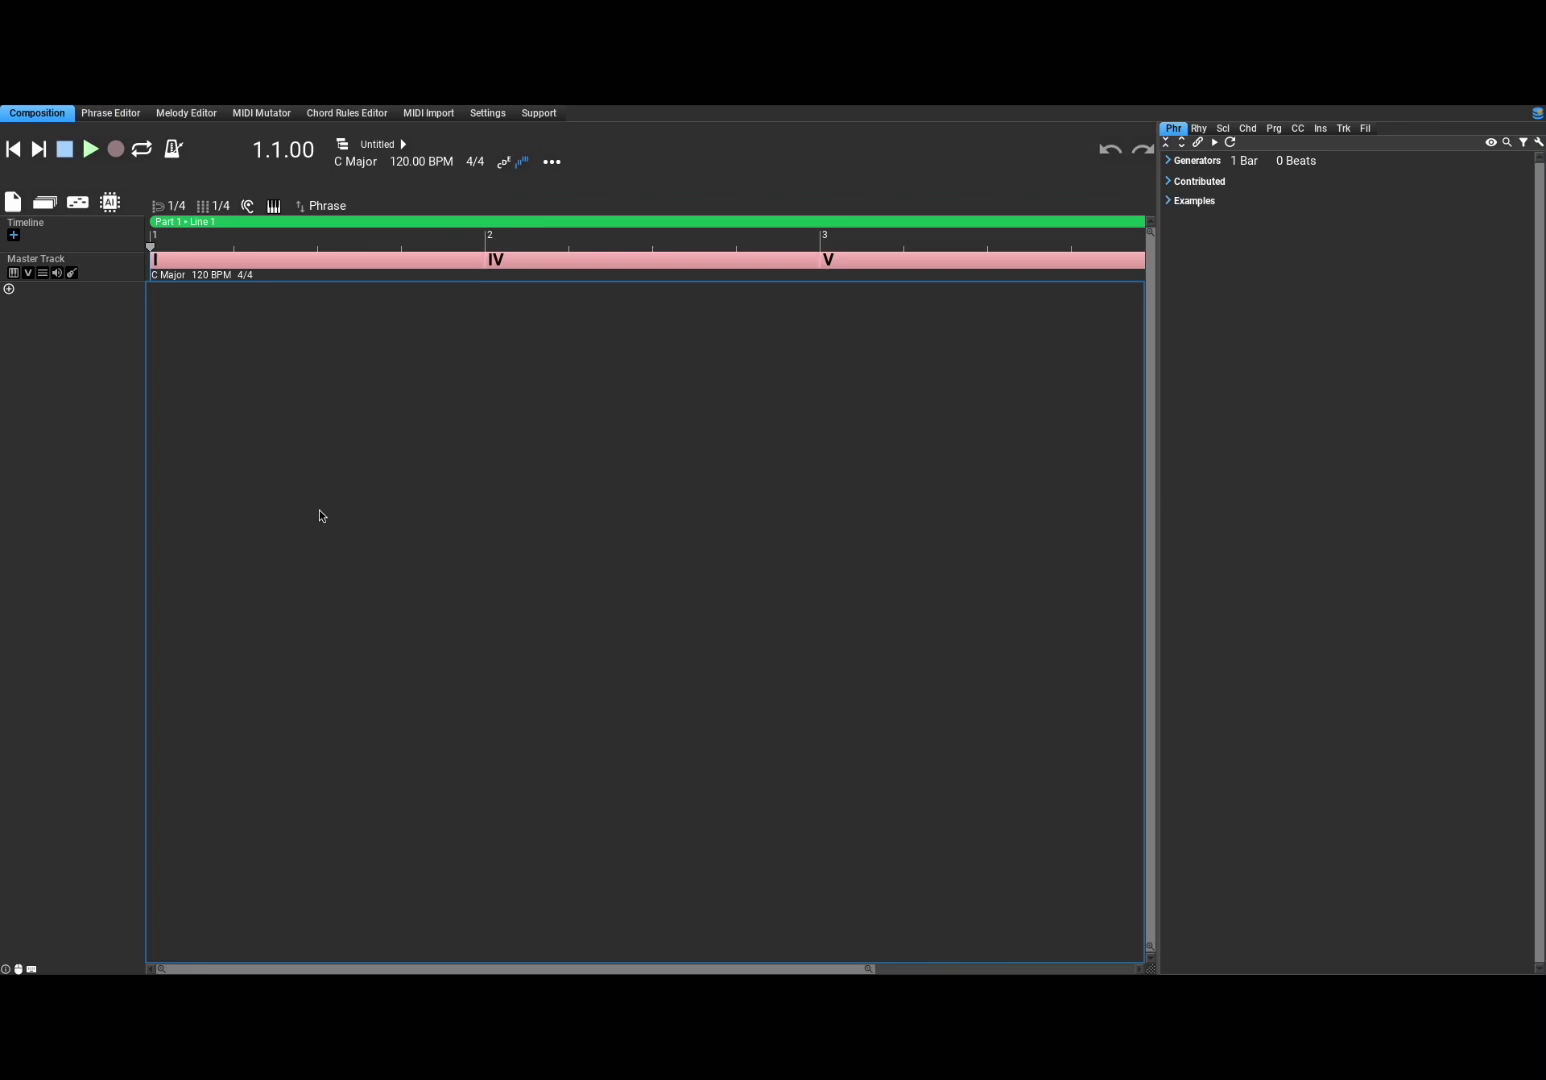
Create a new composition and drag the right panel splitter to widen the arrangement
click(13, 202)
click(19, 236)
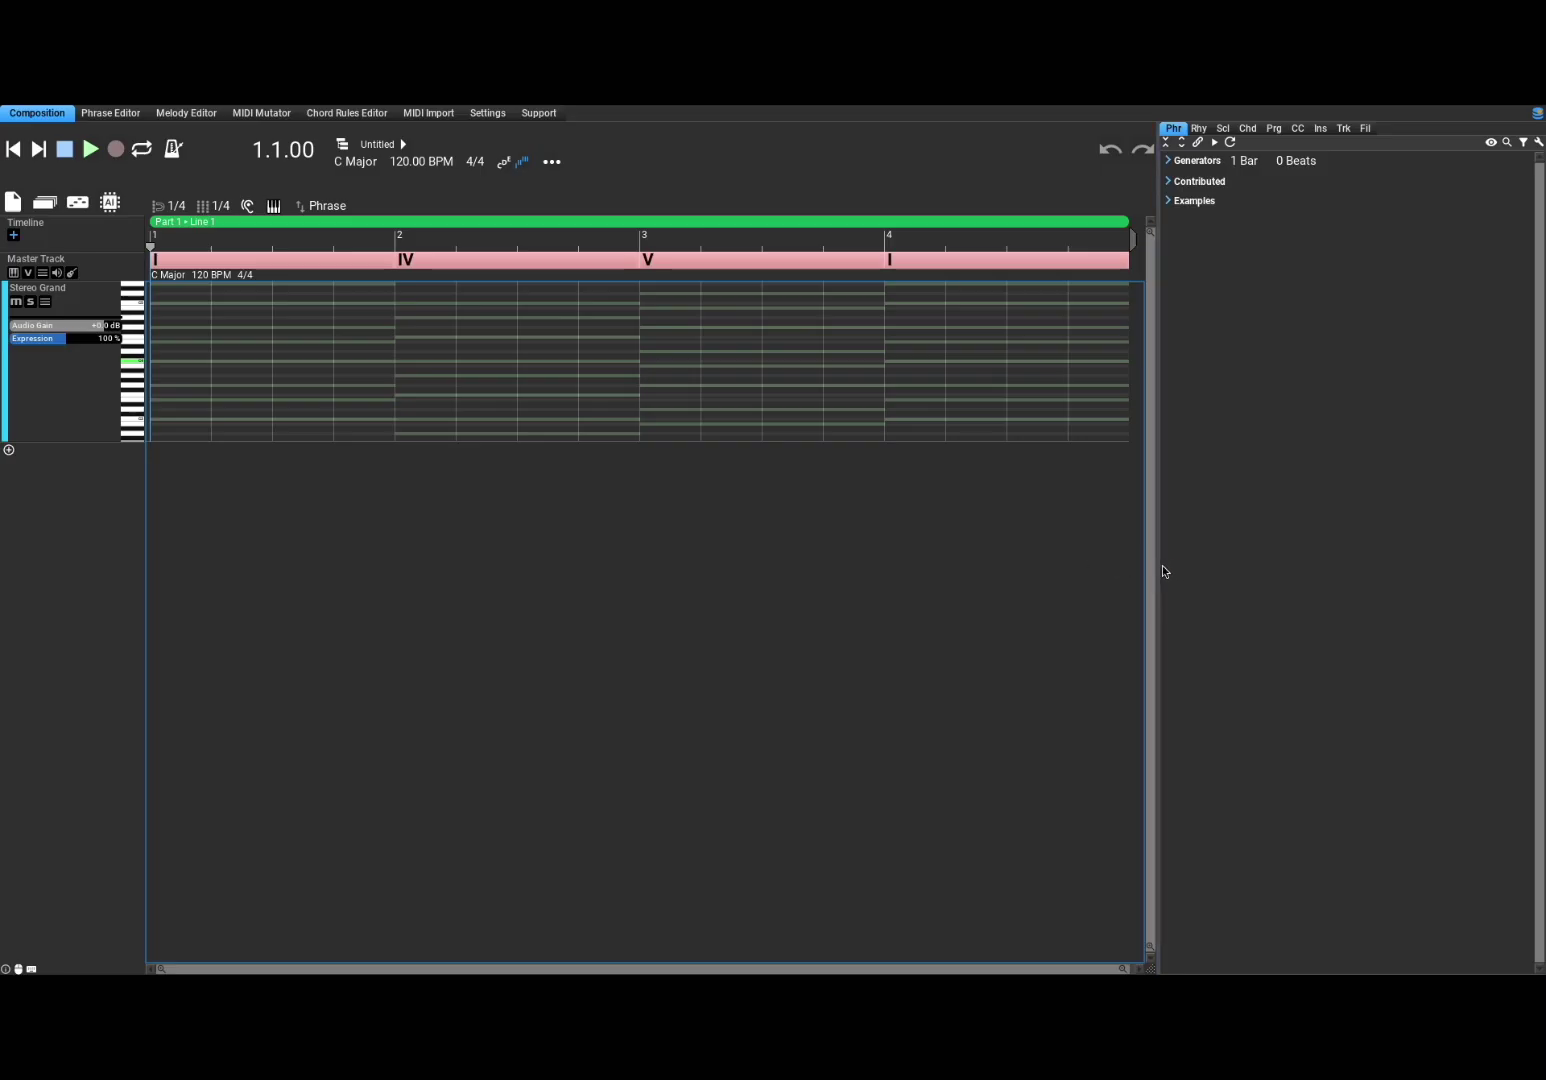
drag(1158, 566, 1401, 590)
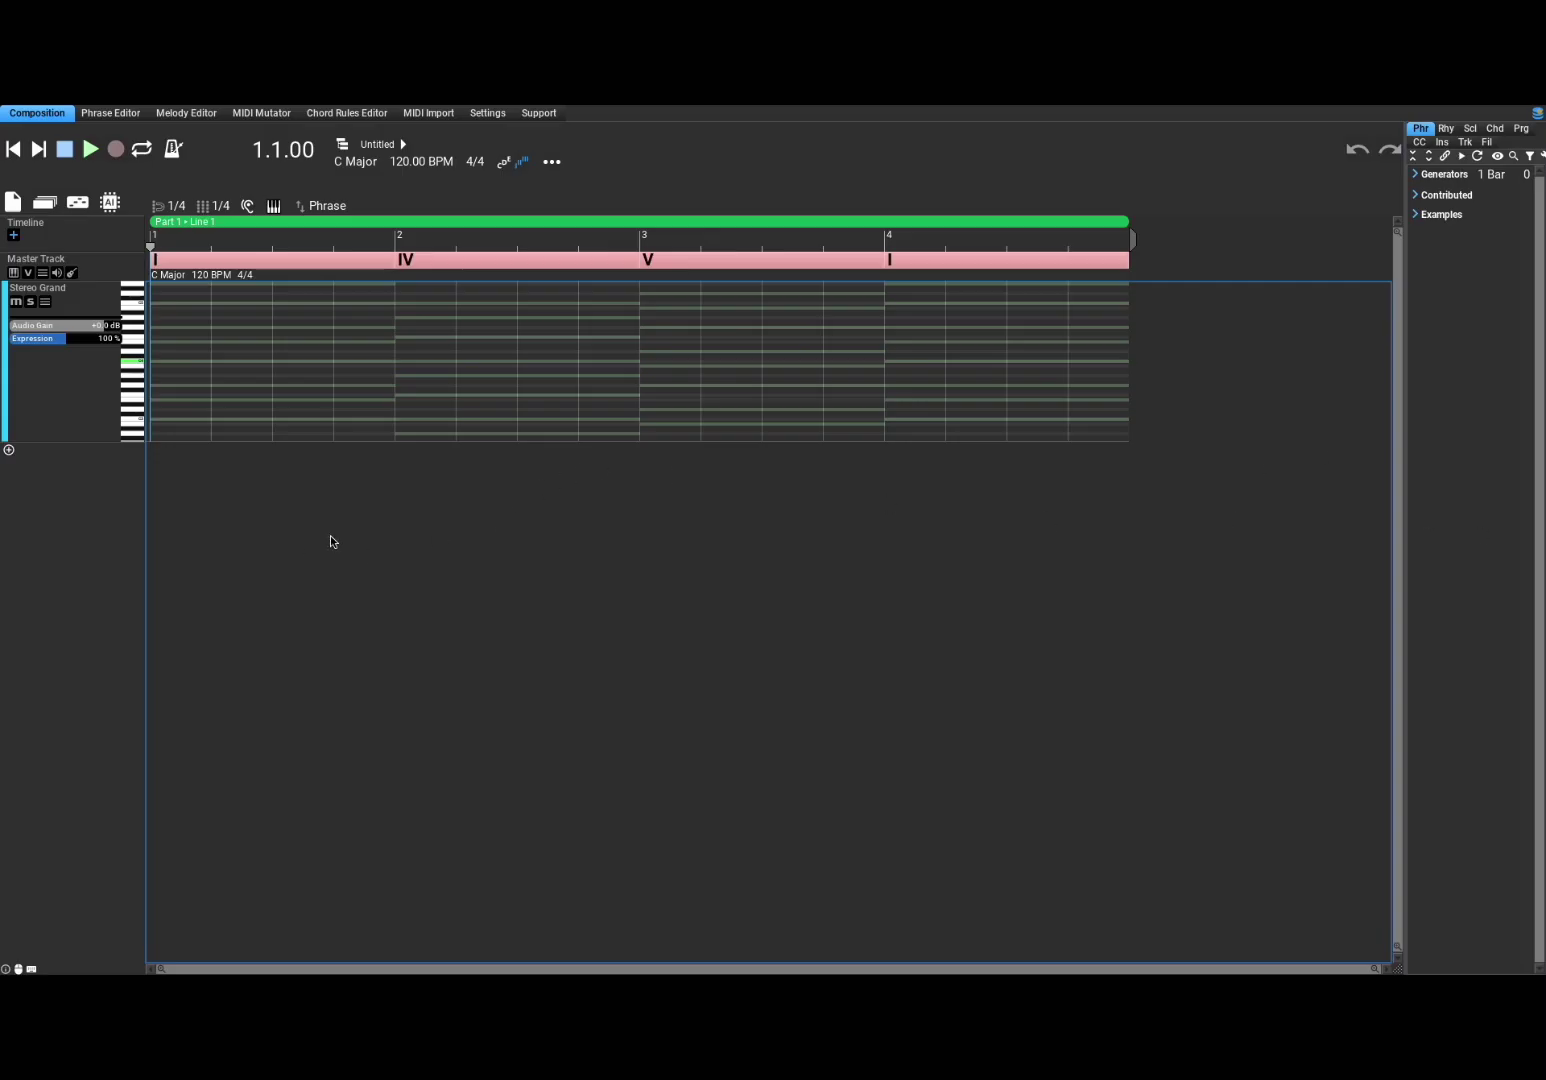
Delete the Stereo Grand track through its gear menu's Remove track, then close the Track panel
click(74, 401)
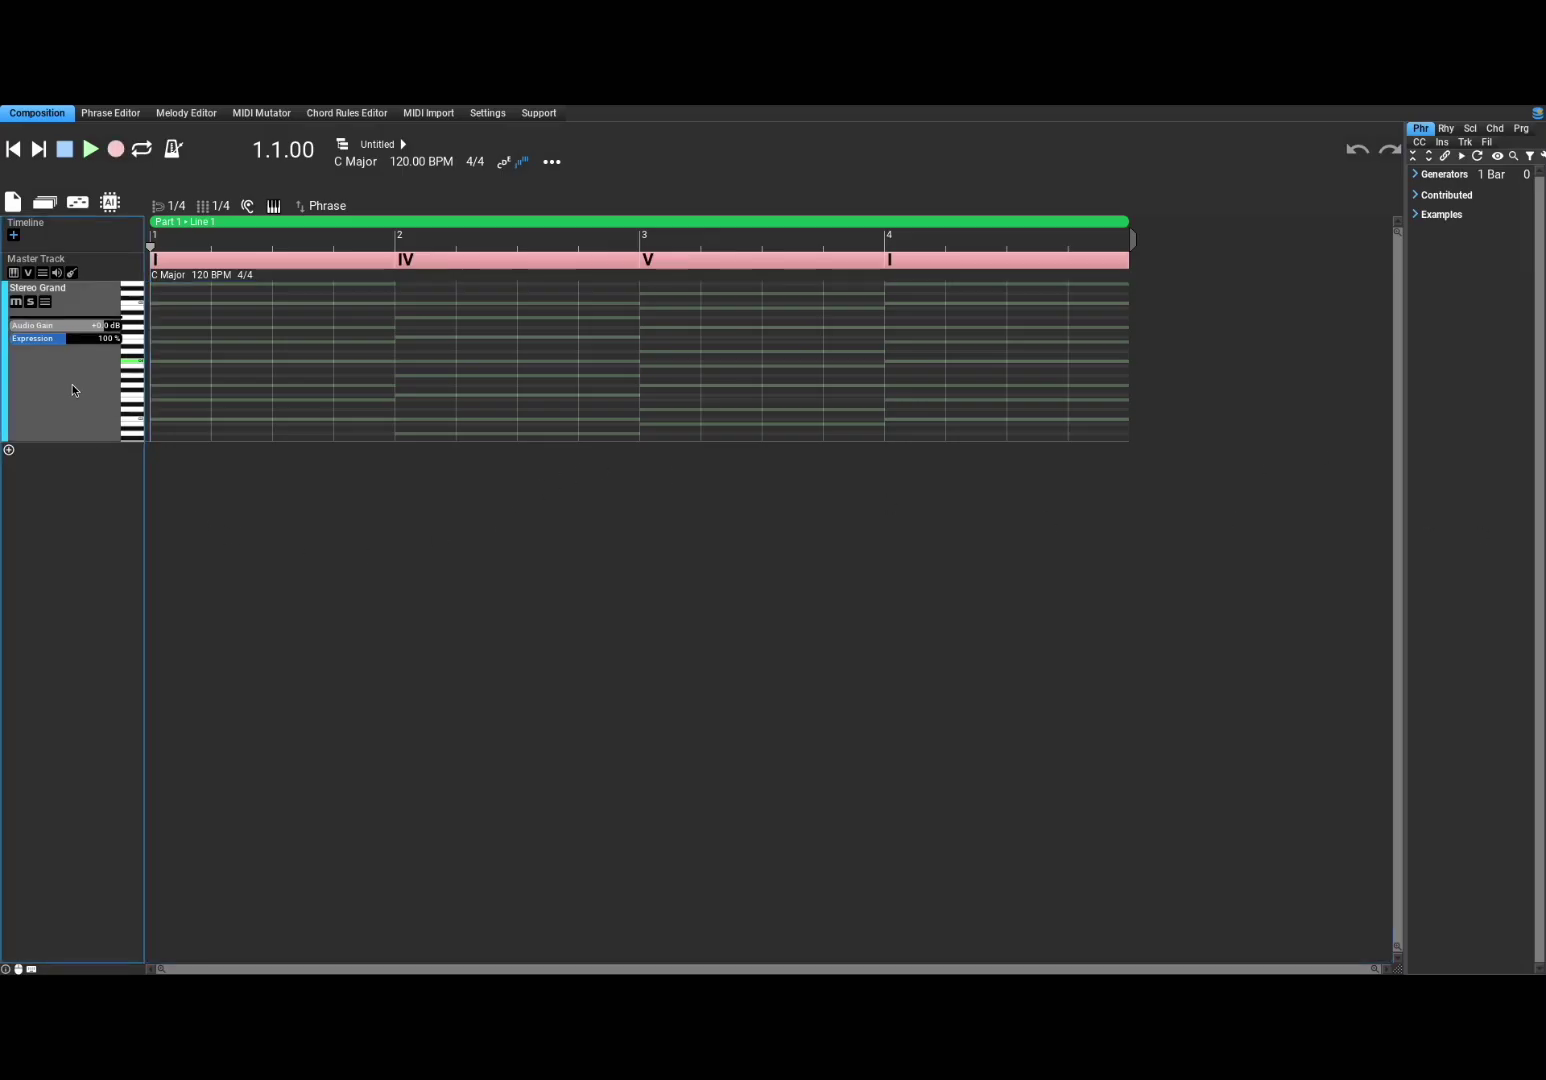
double_click(72, 384)
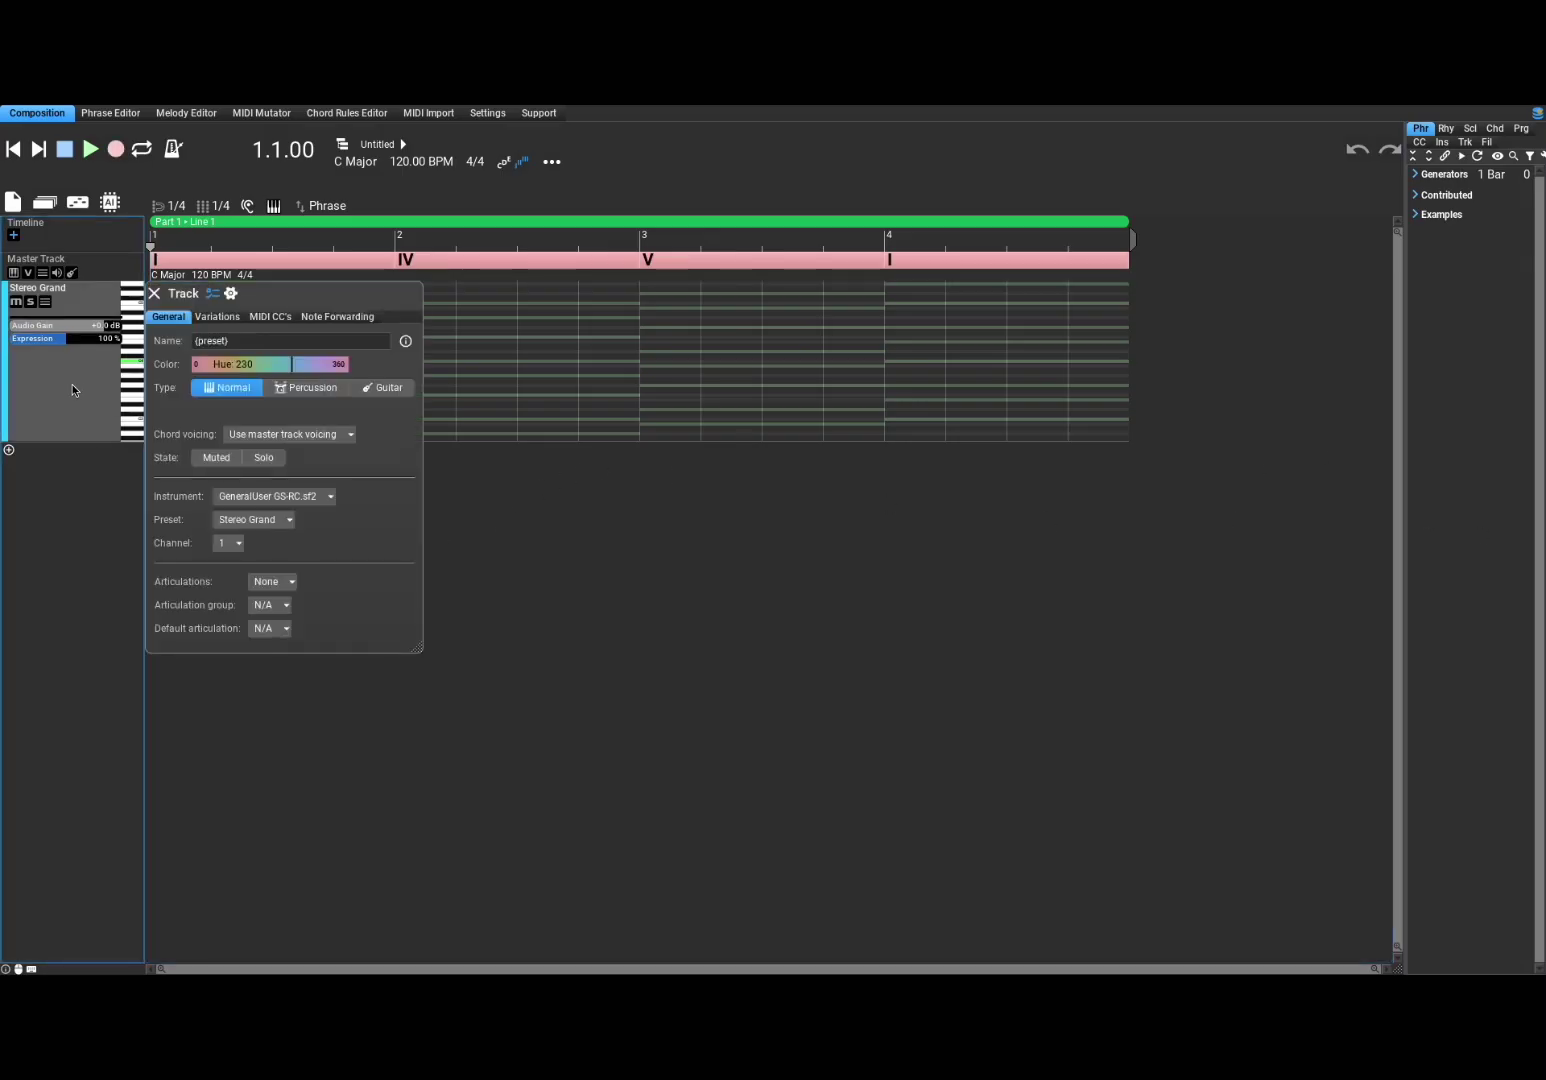
click(231, 293)
click(210, 327)
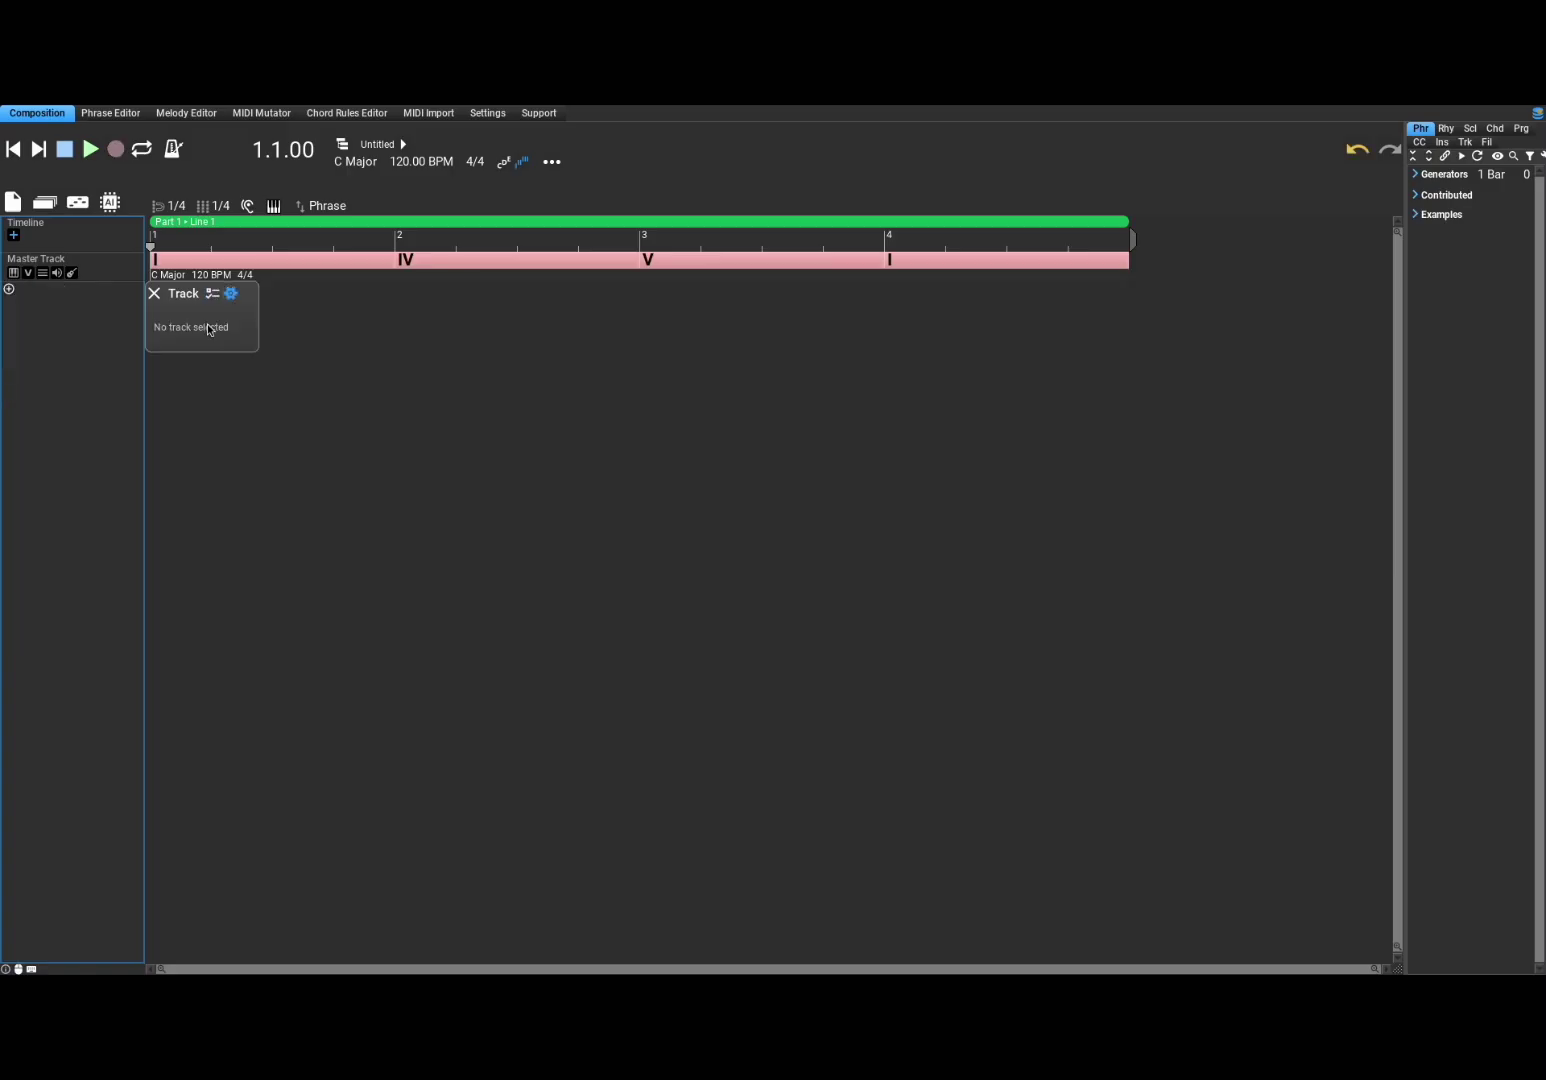
click(155, 294)
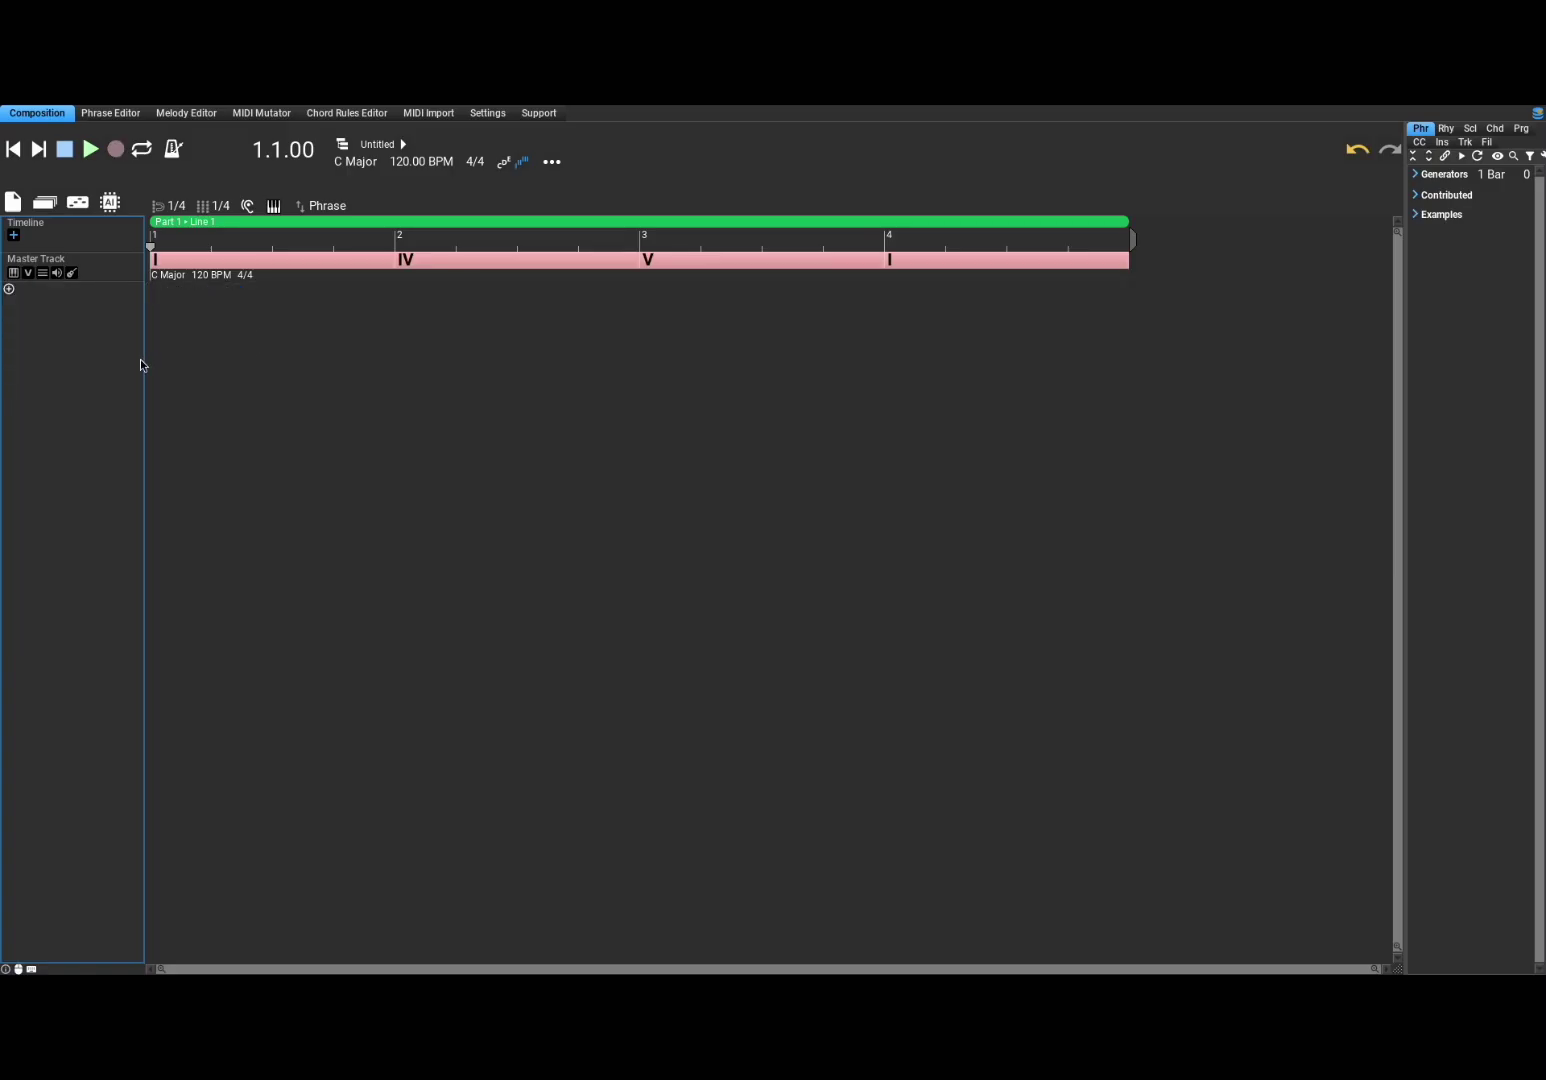
Open the AI settings and confirm Pop as the genre and Peaceful as the mood
click(115, 206)
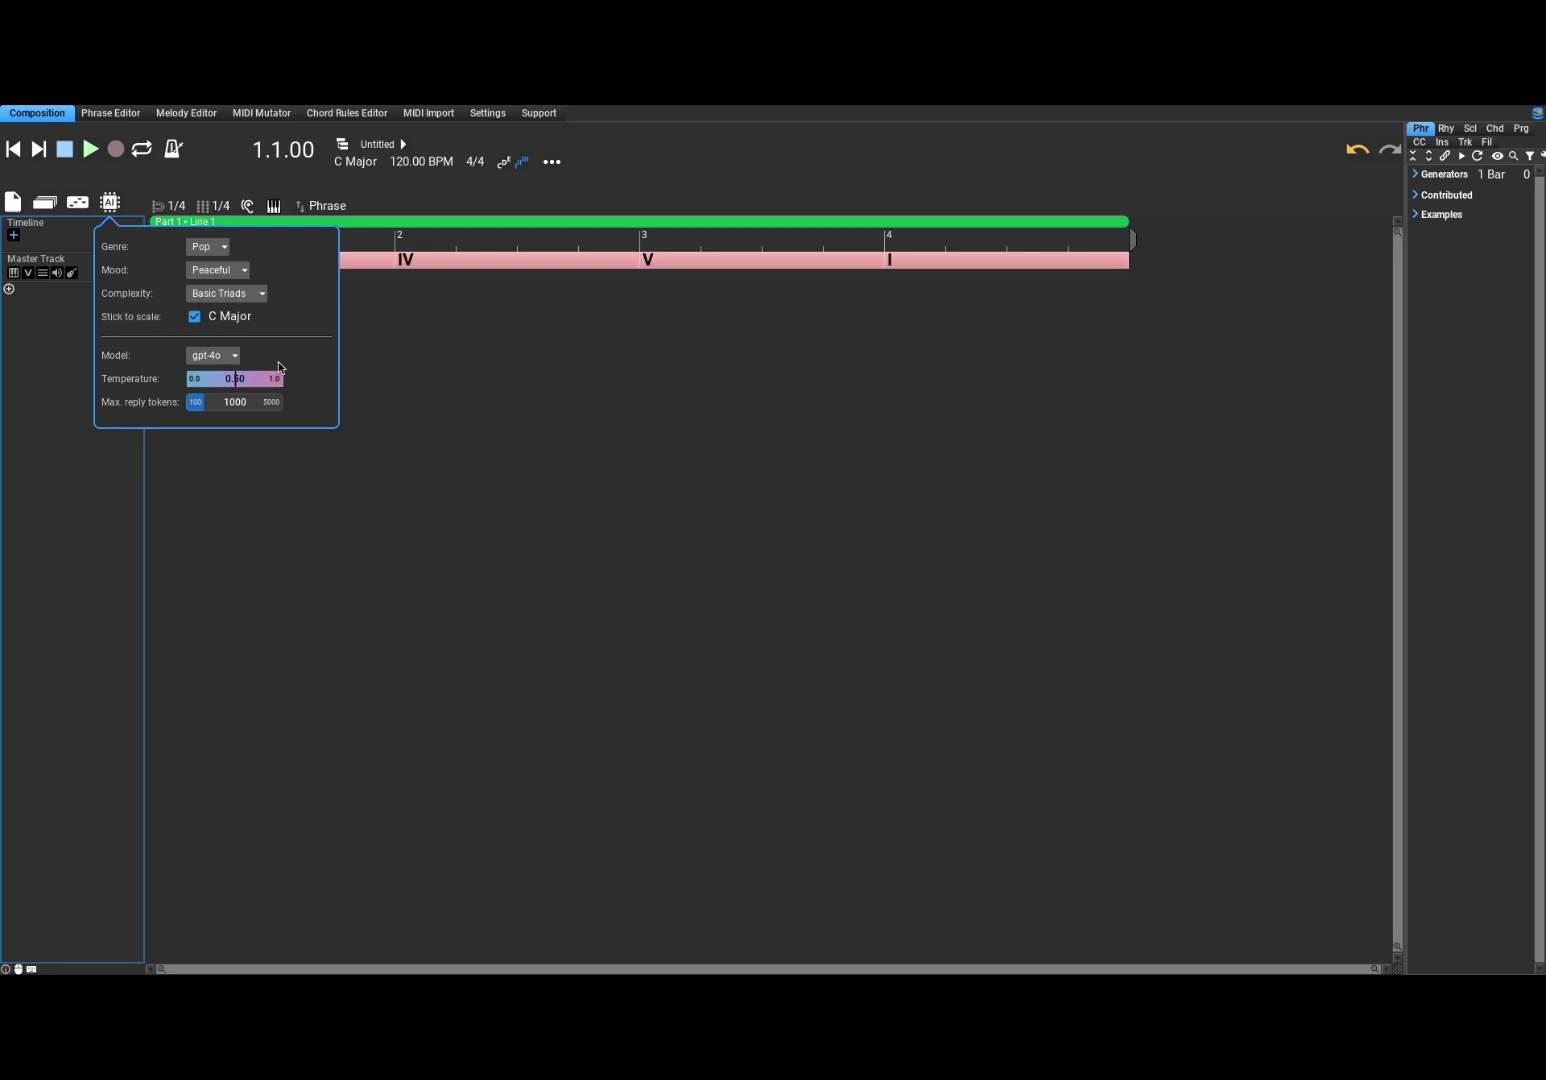
click(210, 247)
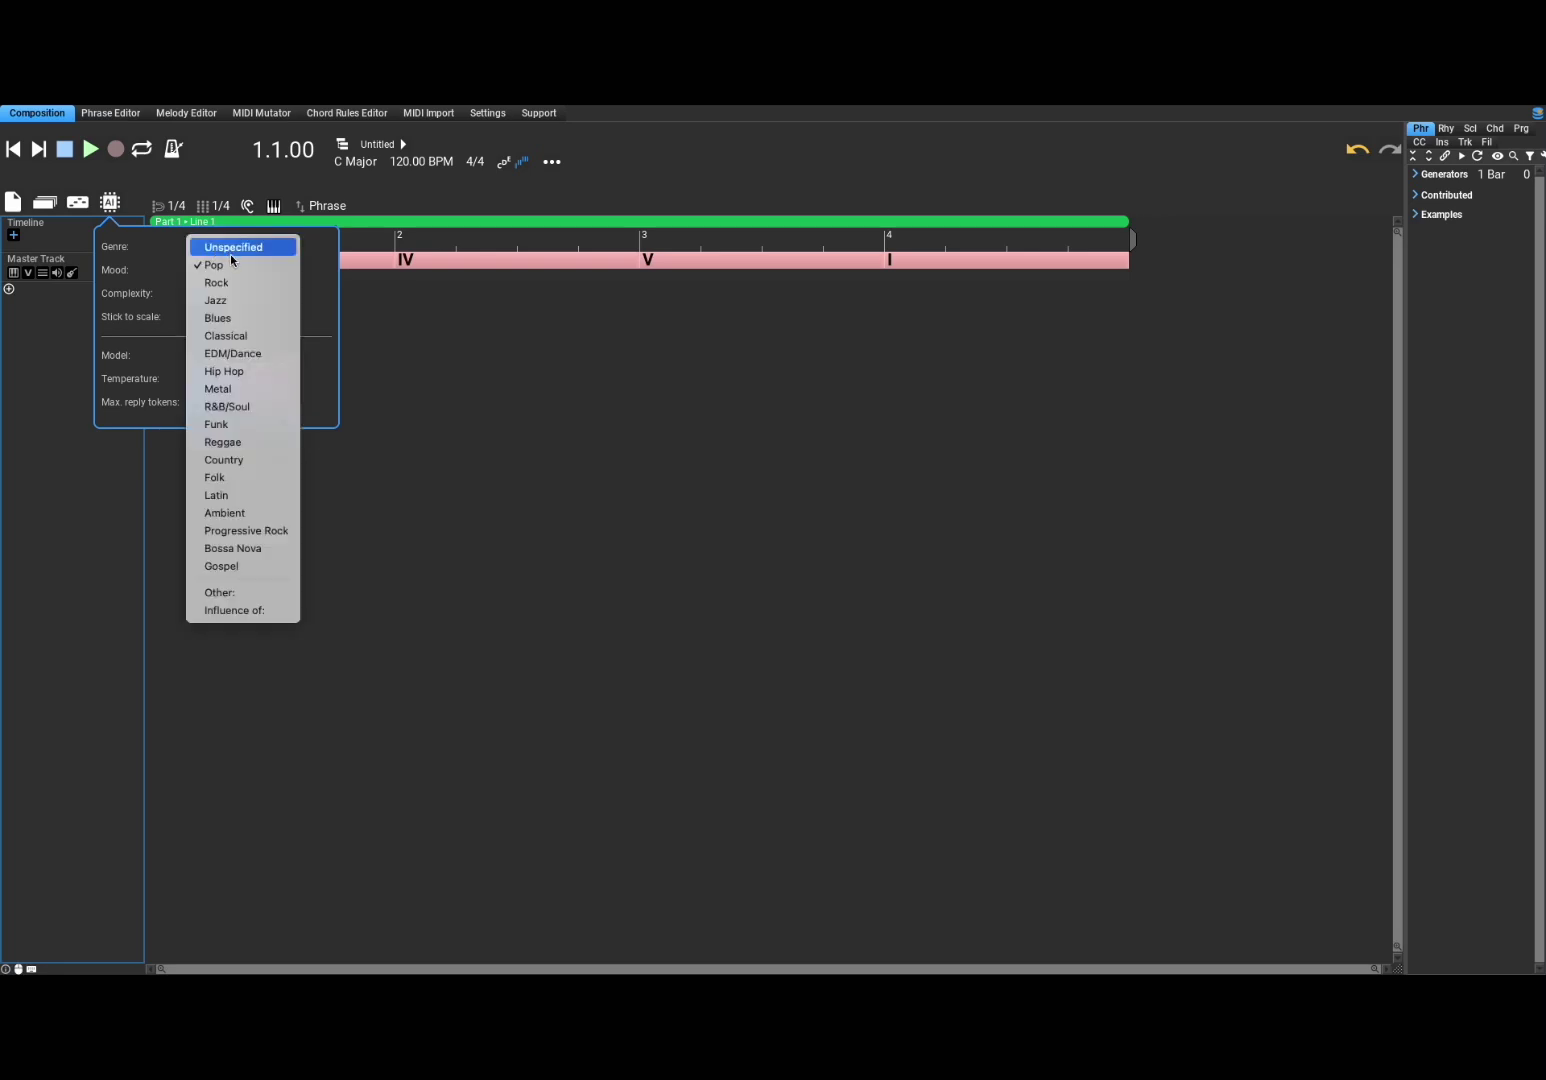
click(313, 305)
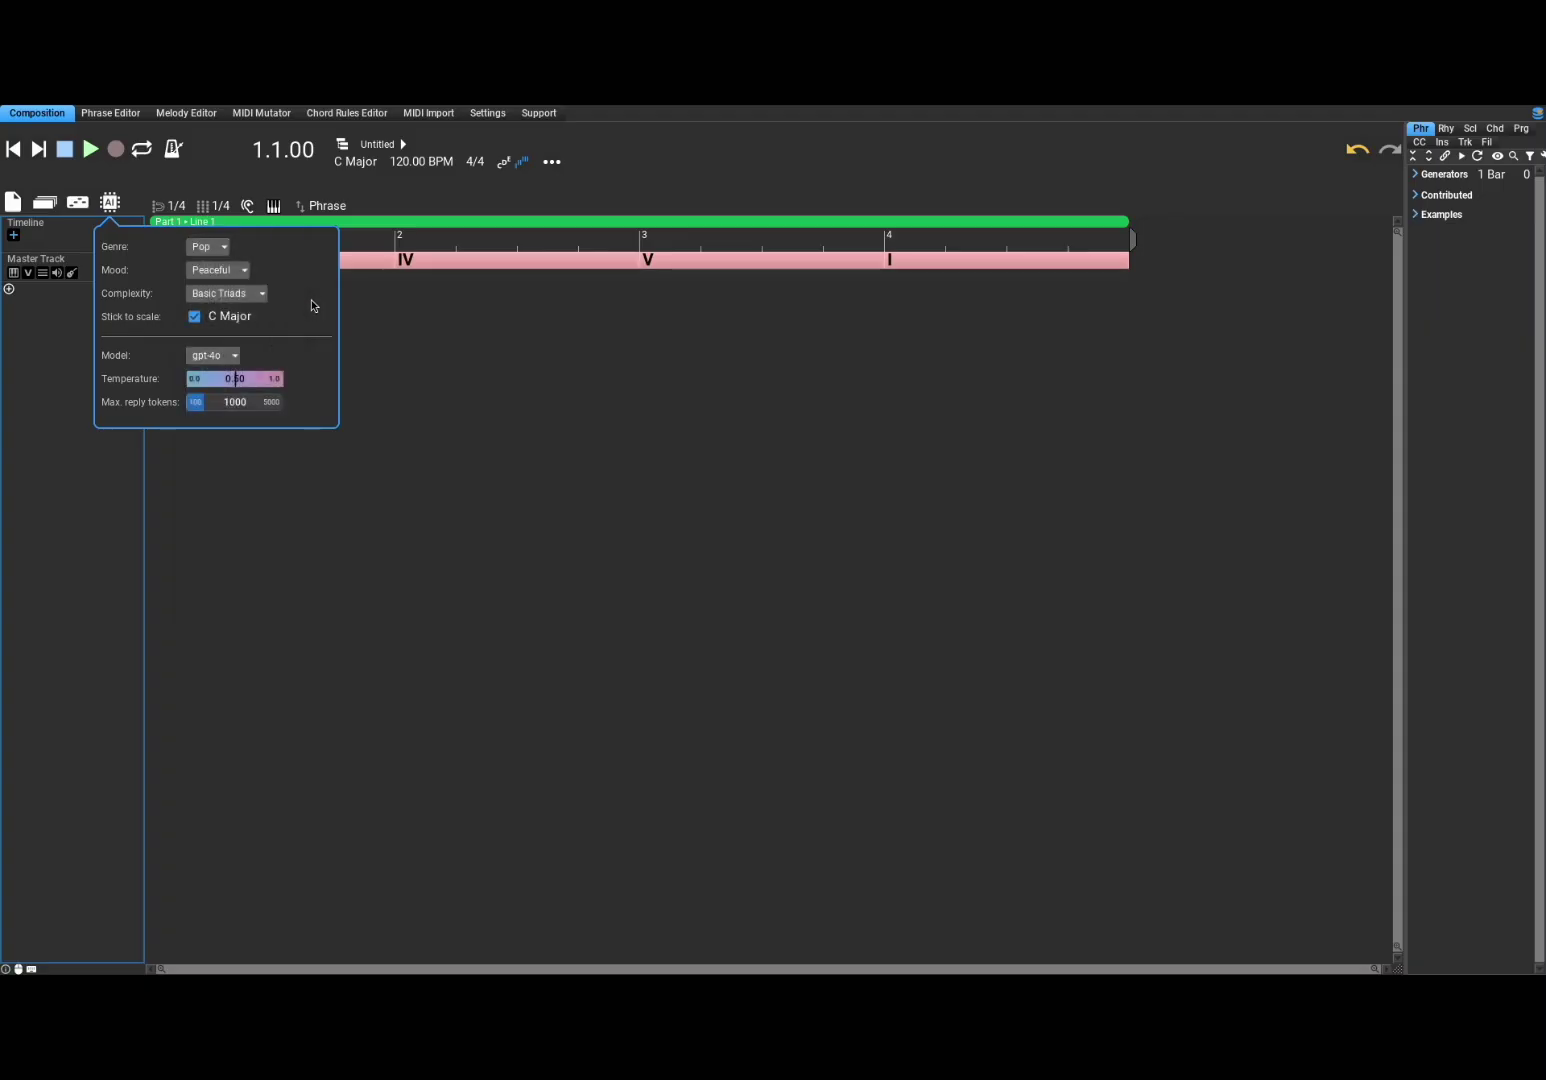
click(231, 273)
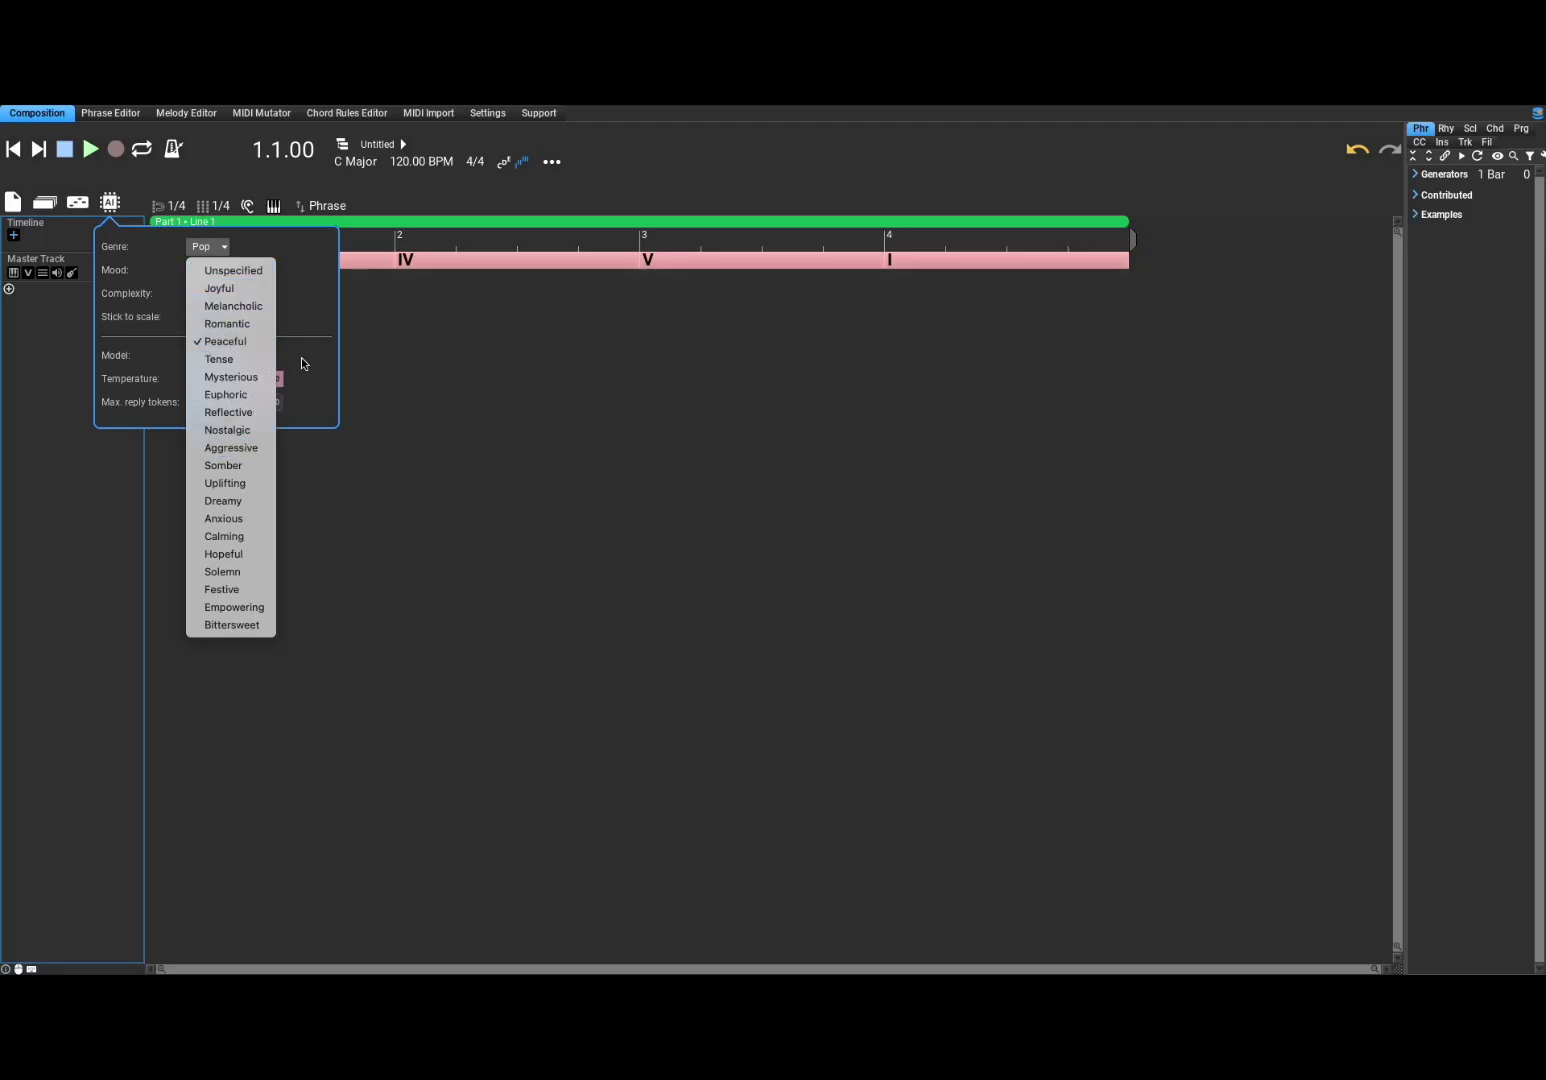
click(318, 331)
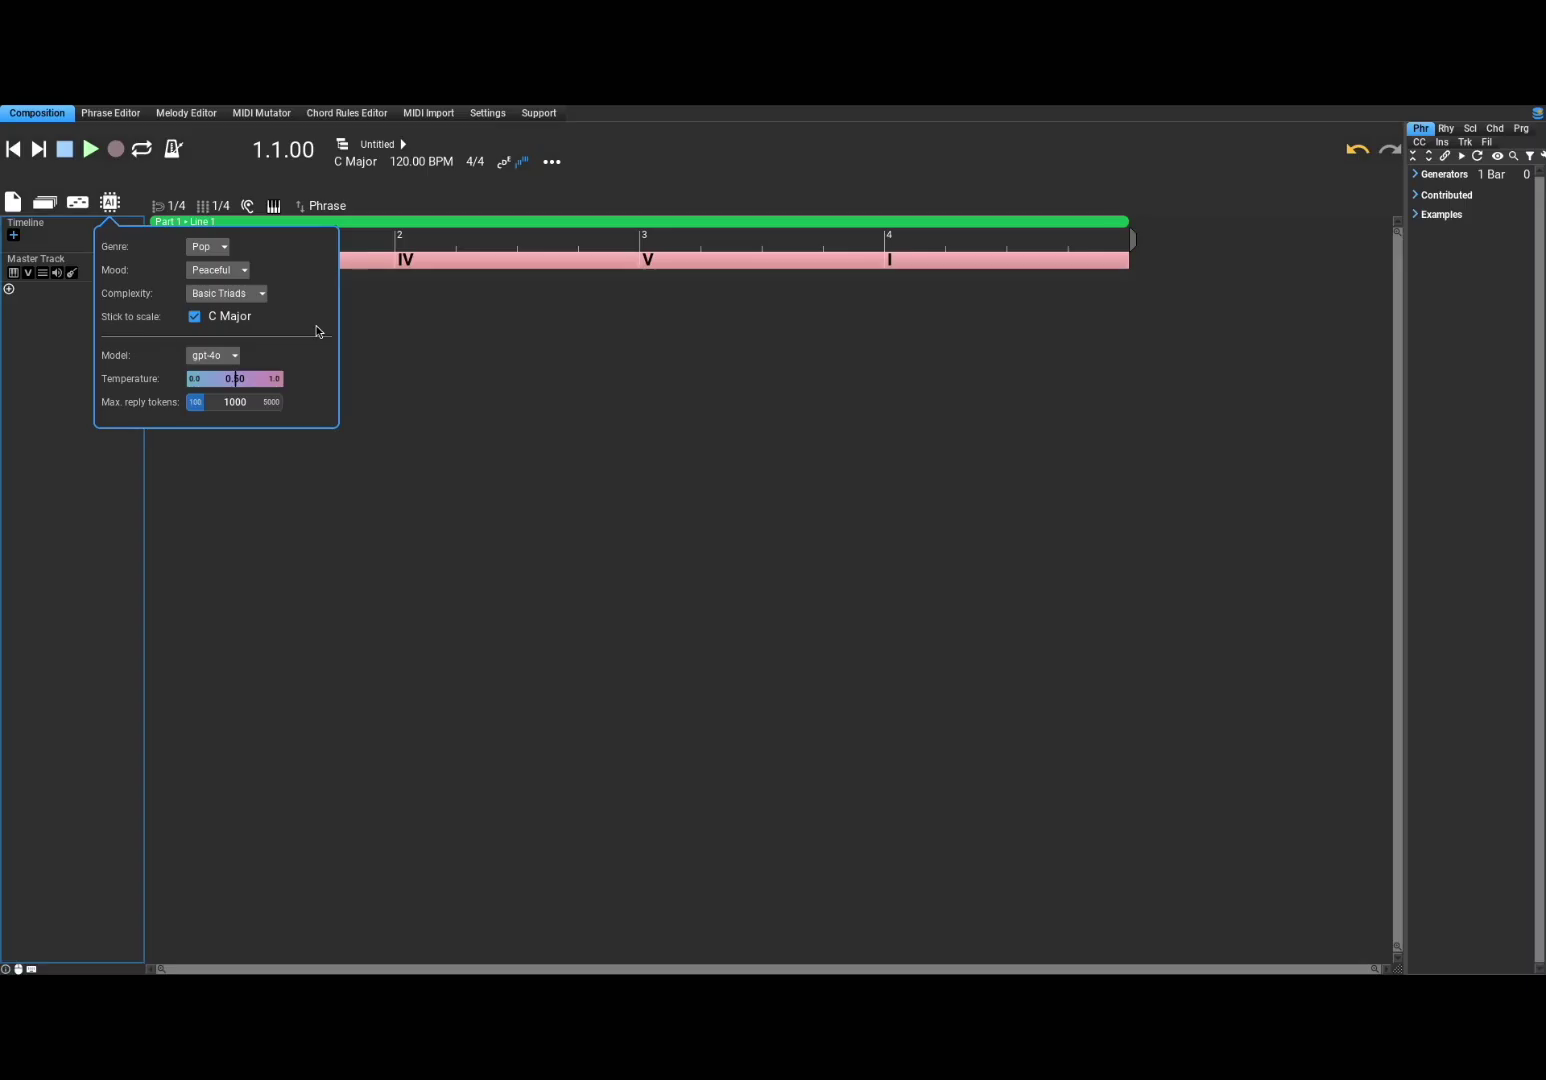
Set AI complexity to Seventh Chords, keep the scale at C Major, and close the settings
click(247, 297)
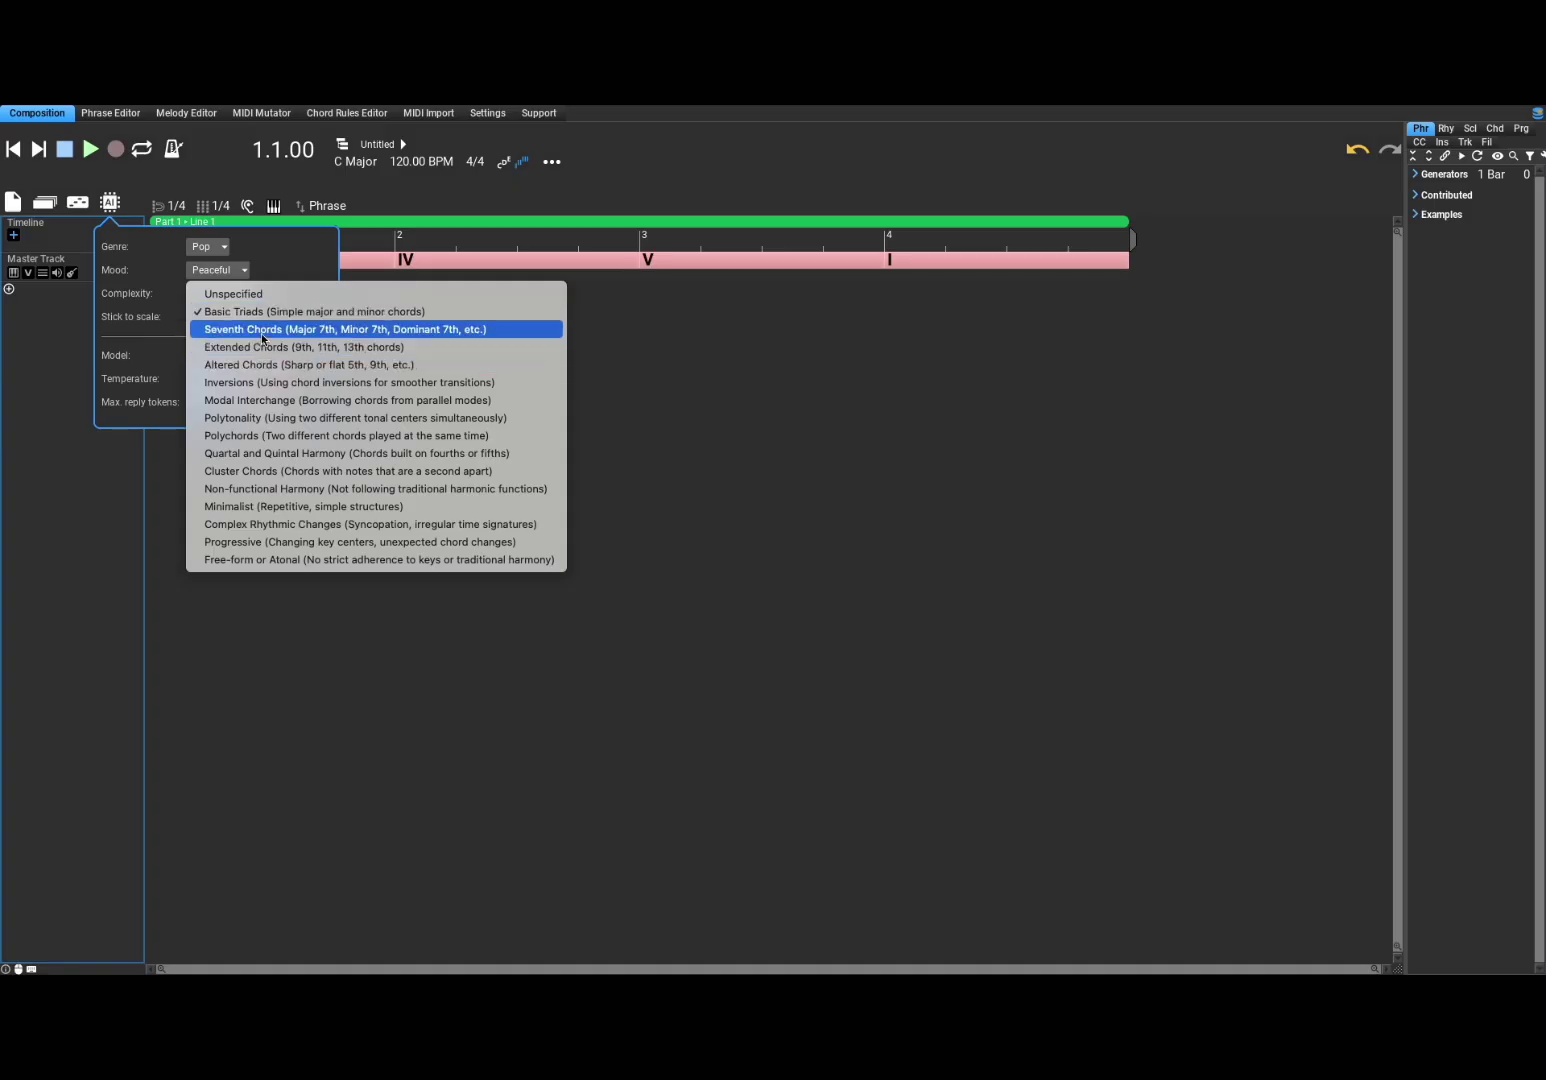
click(263, 339)
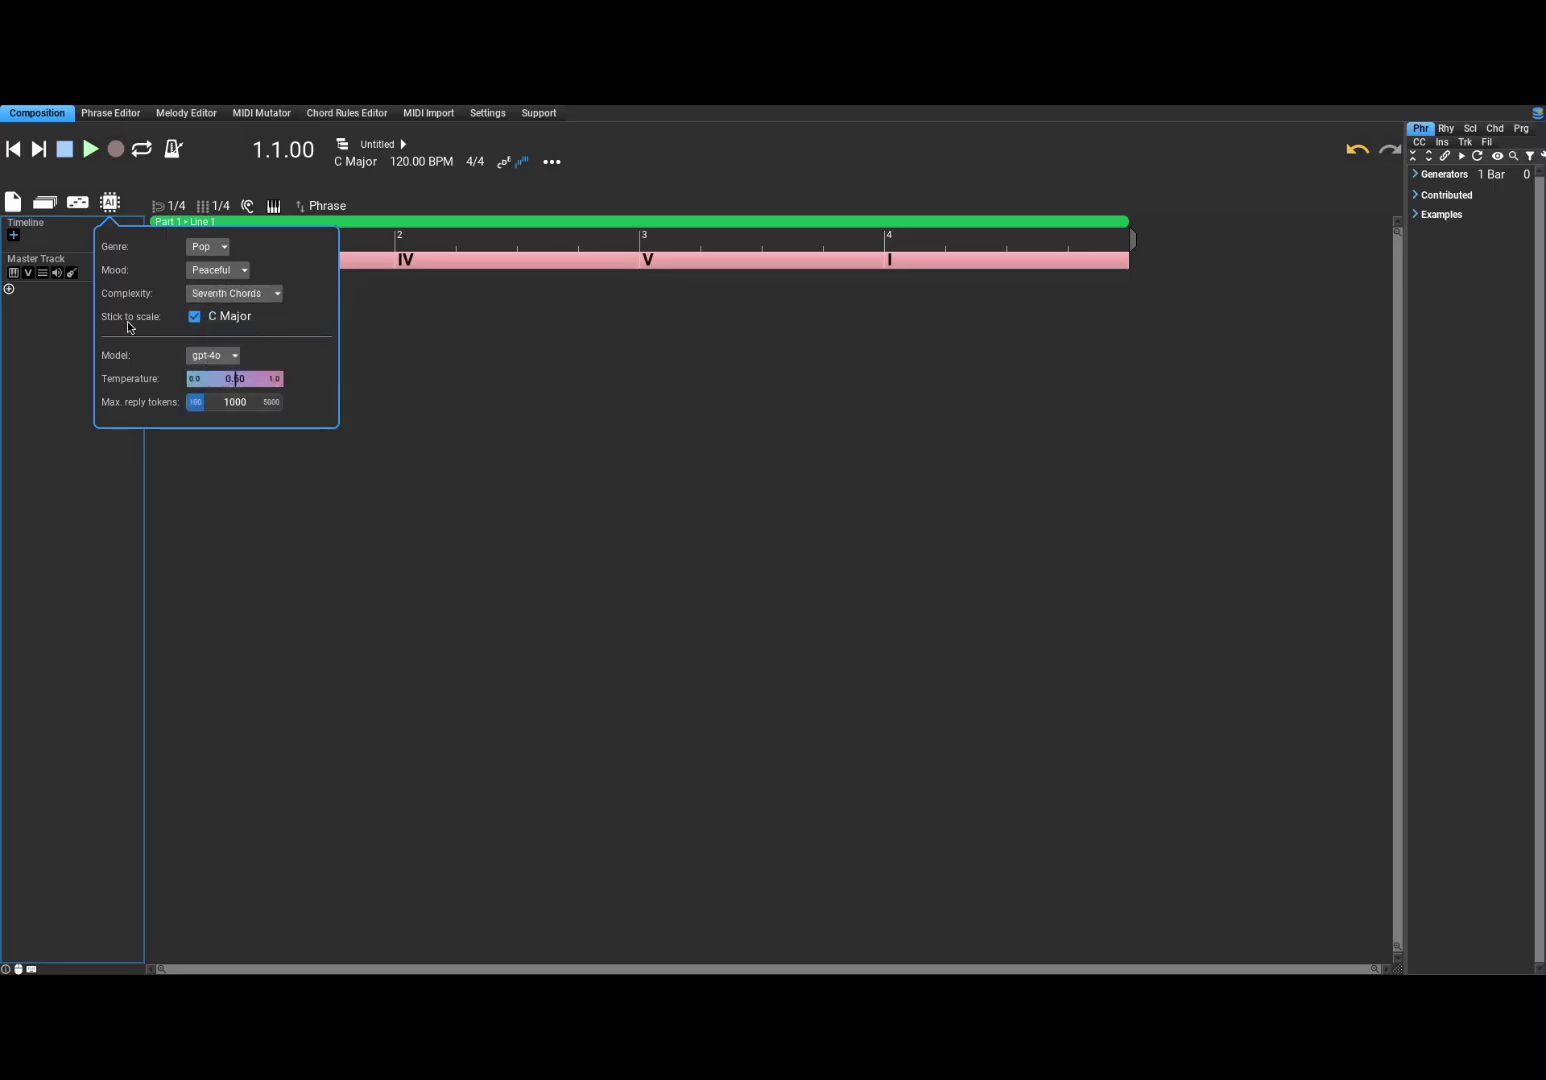
click(214, 318)
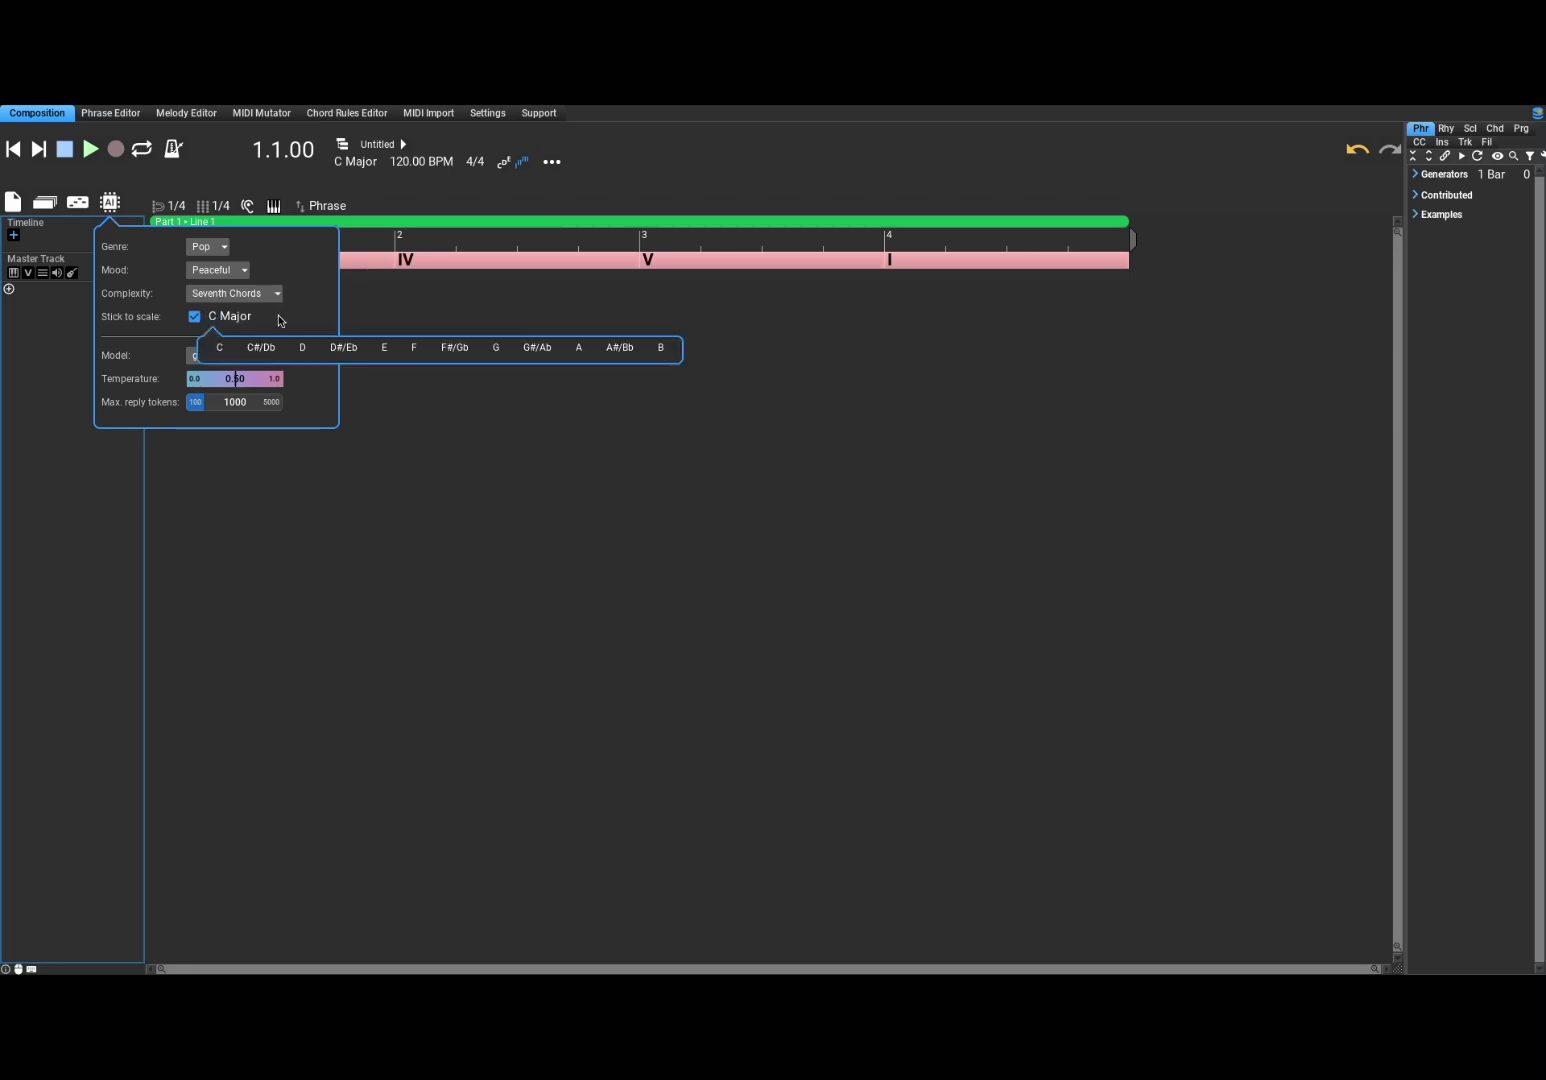
click(239, 318)
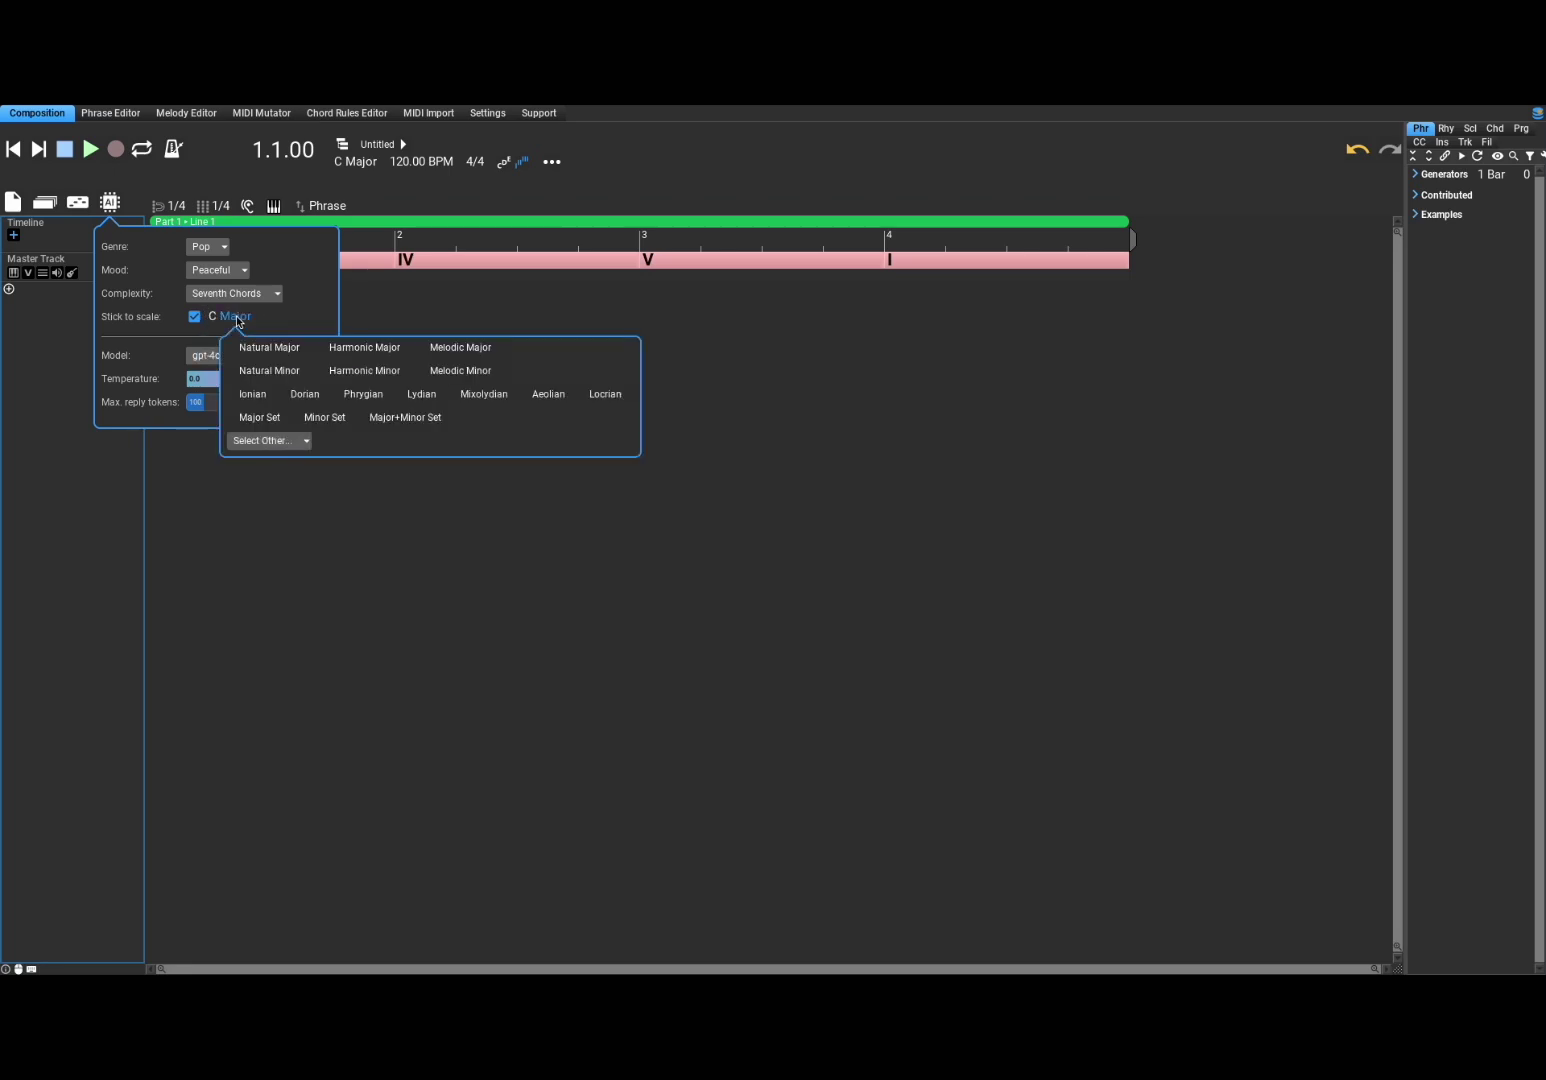
click(278, 318)
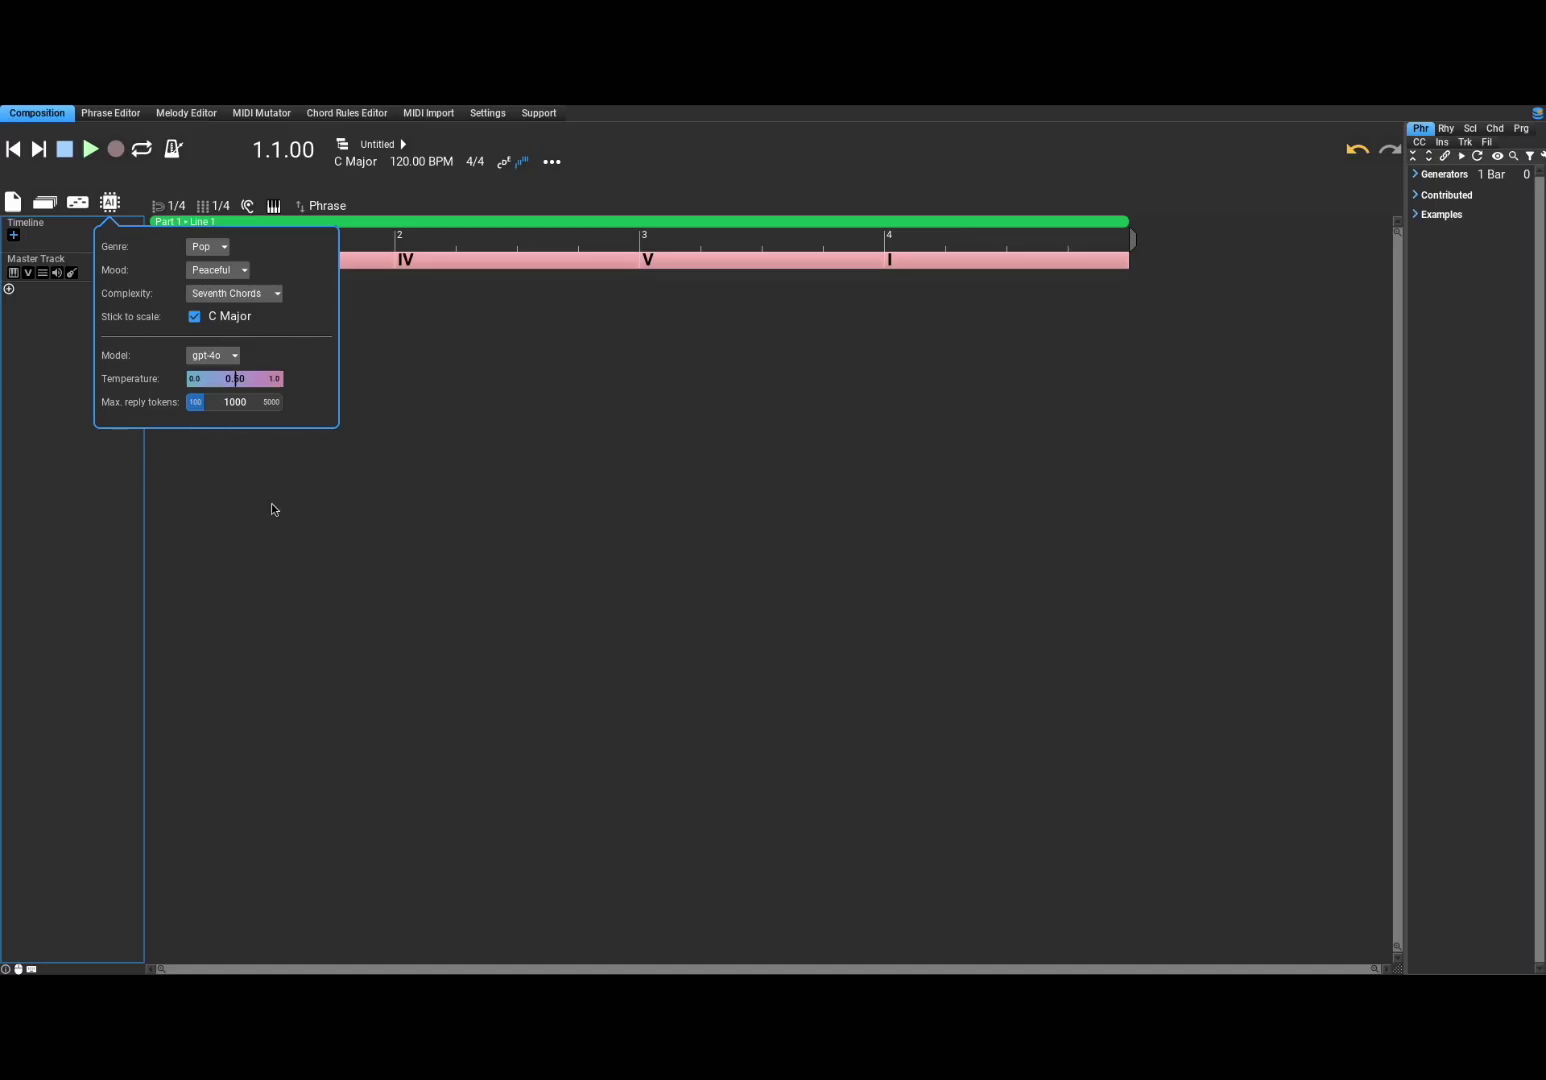
click(302, 490)
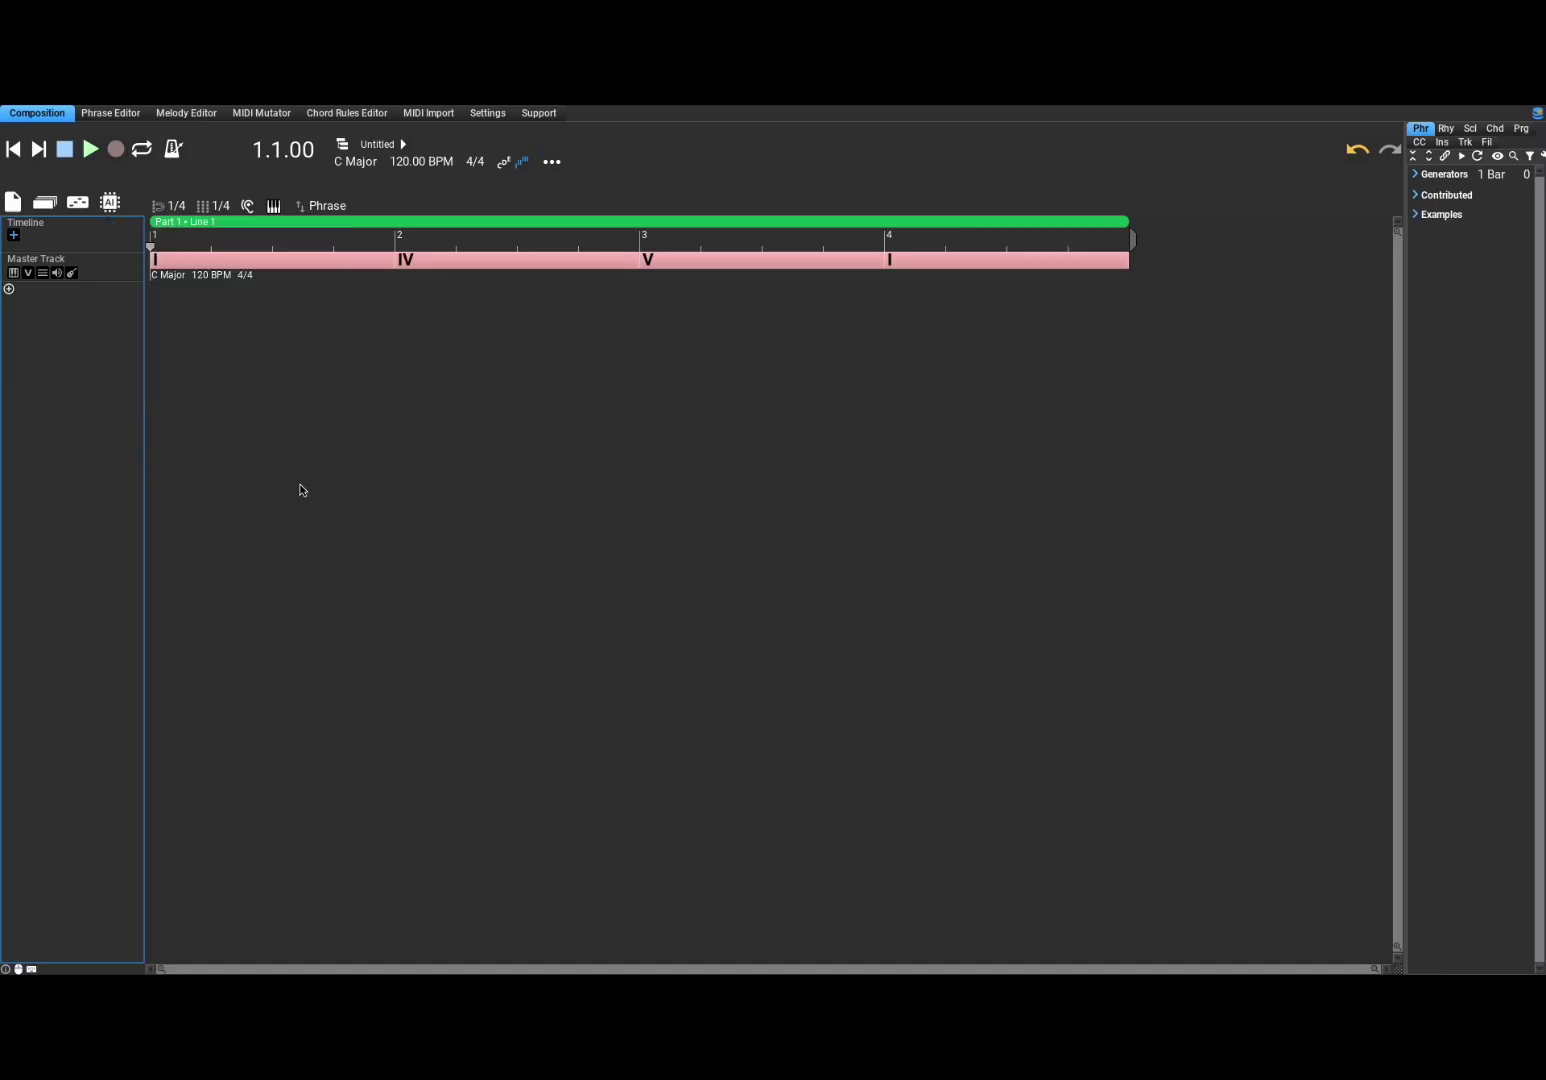
With structure left on Simple, get an AI-suggested Cmaj7–Am7–Dm7–G7 progression
click(112, 205)
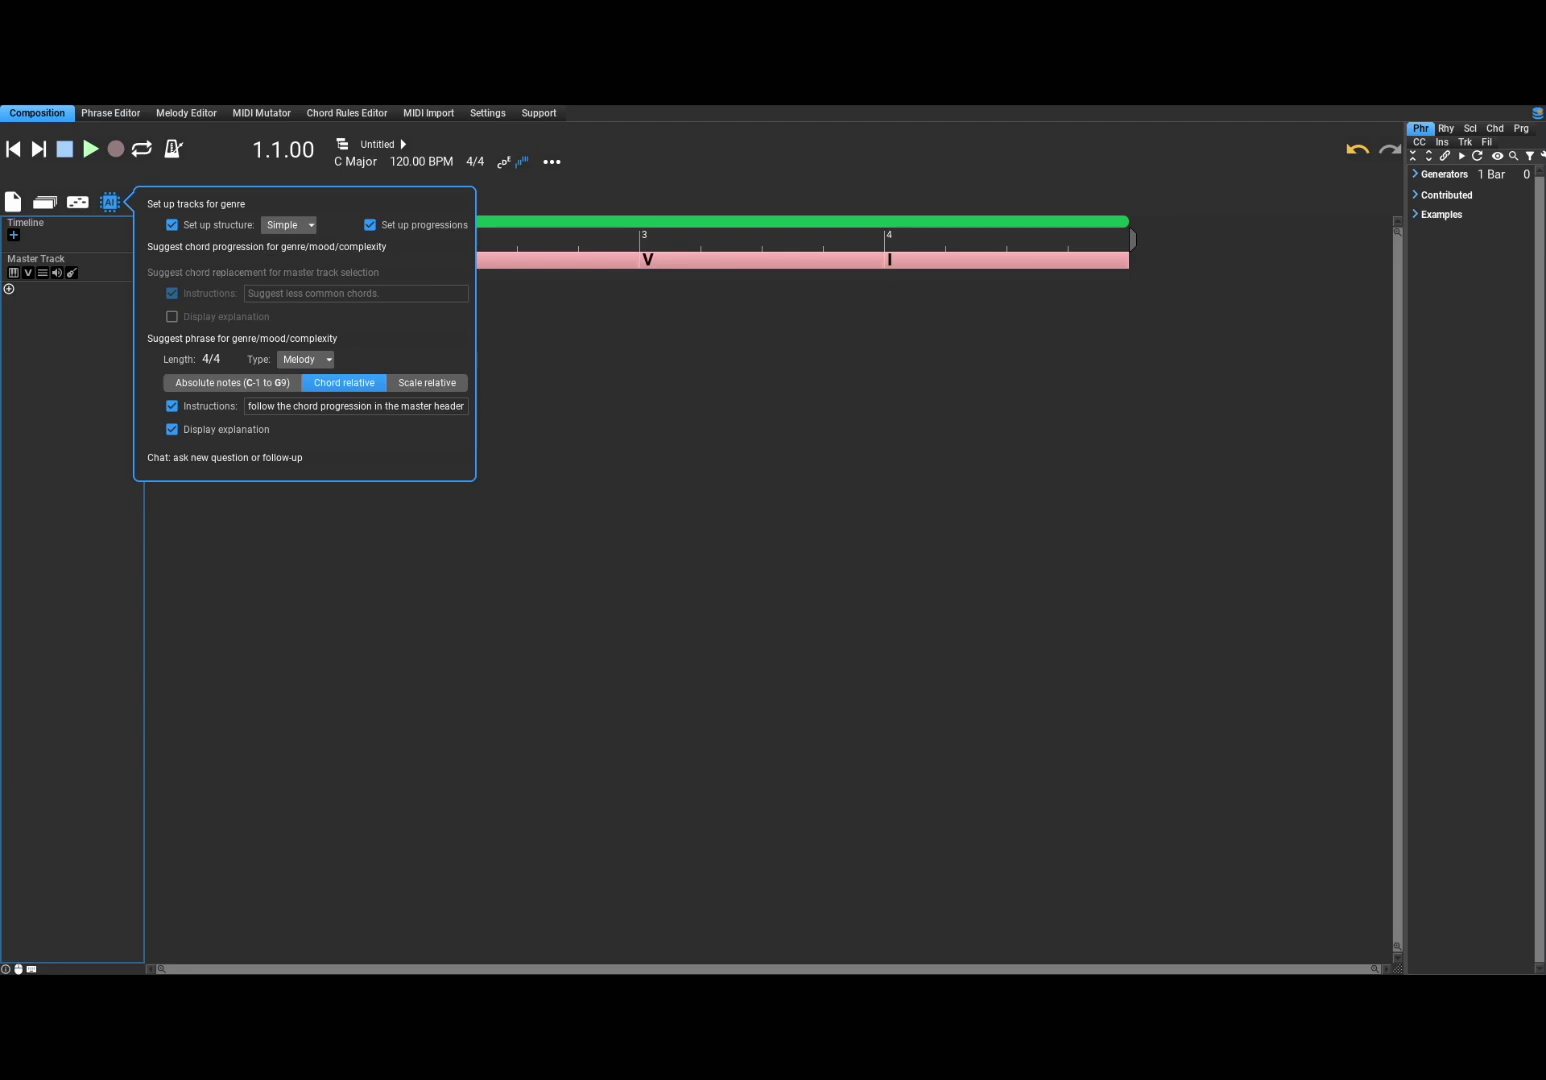
click(291, 229)
click(416, 259)
click(239, 246)
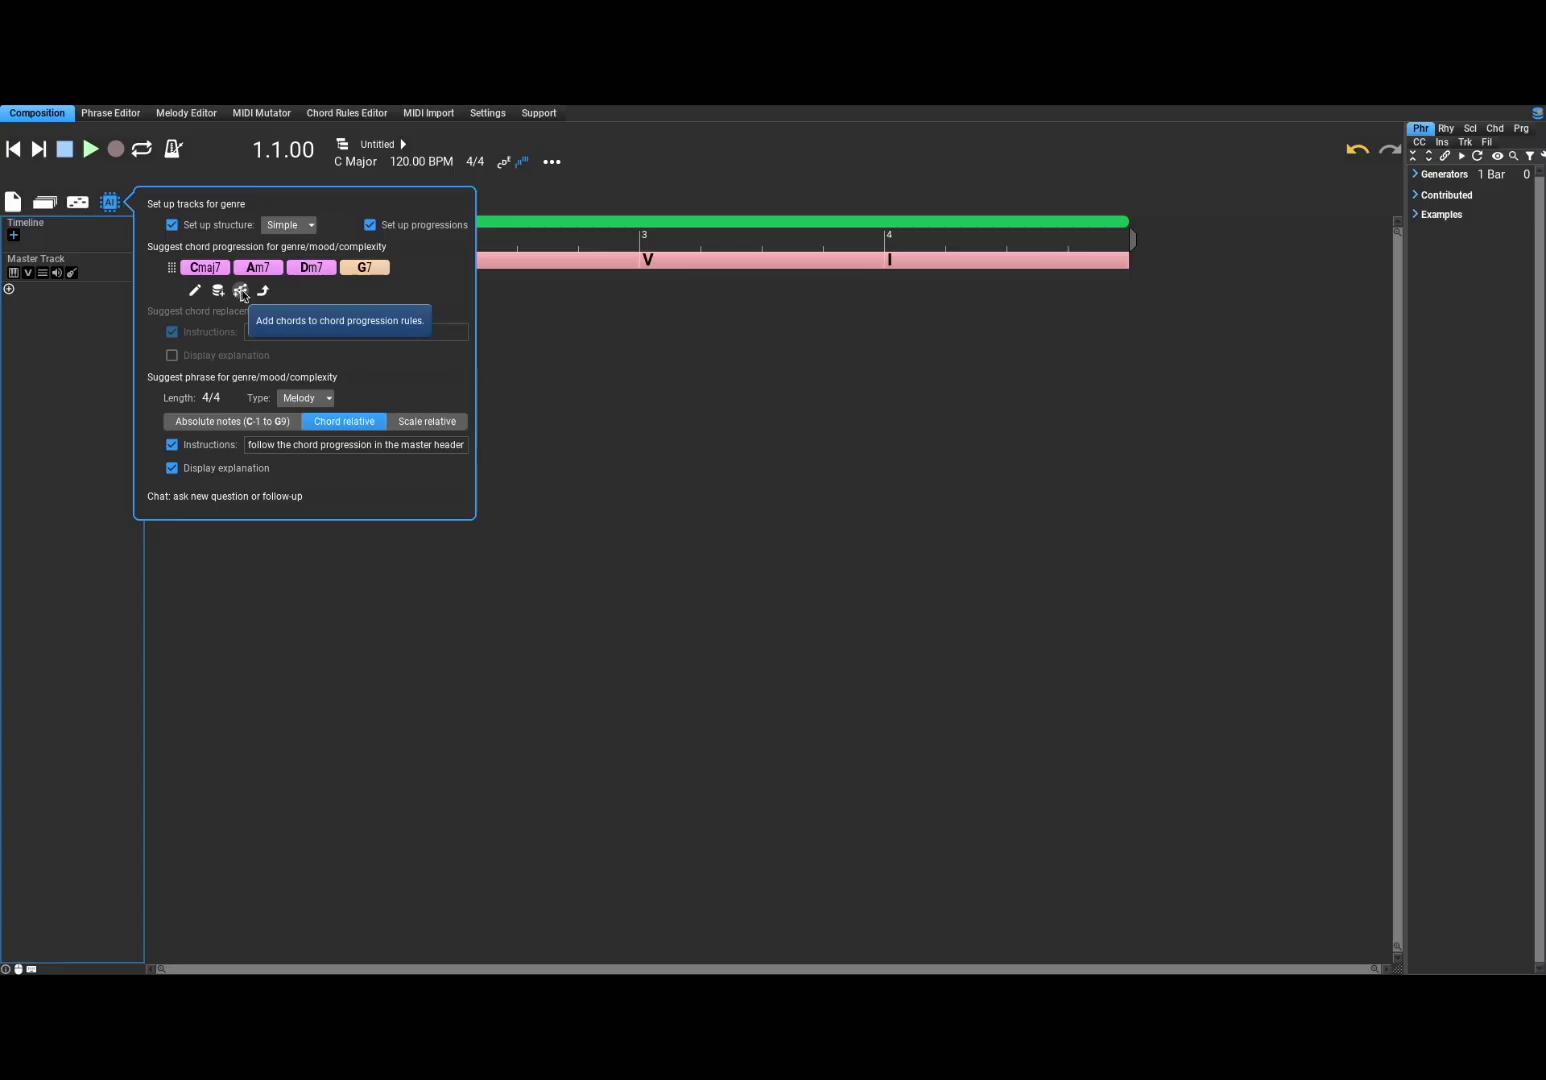
Apply the Cmaj7–Am7–Dm7–G7 progression to Composition (all lines) and enlarge the Master Track chord lane
click(264, 291)
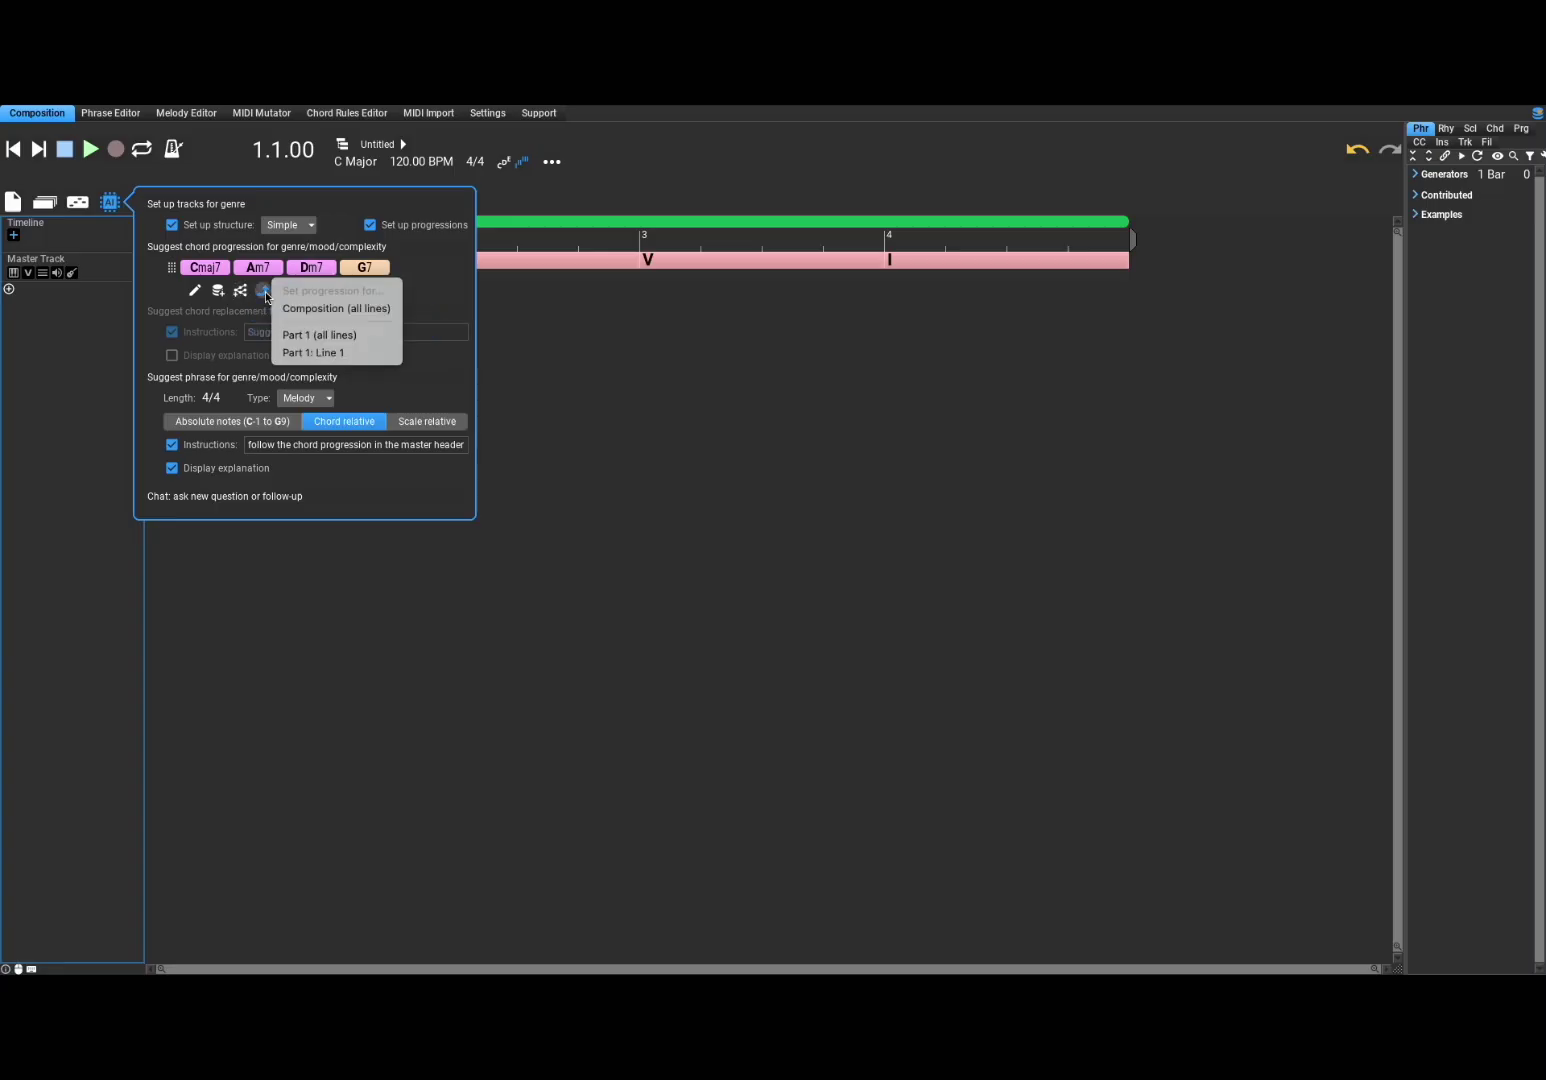
click(336, 309)
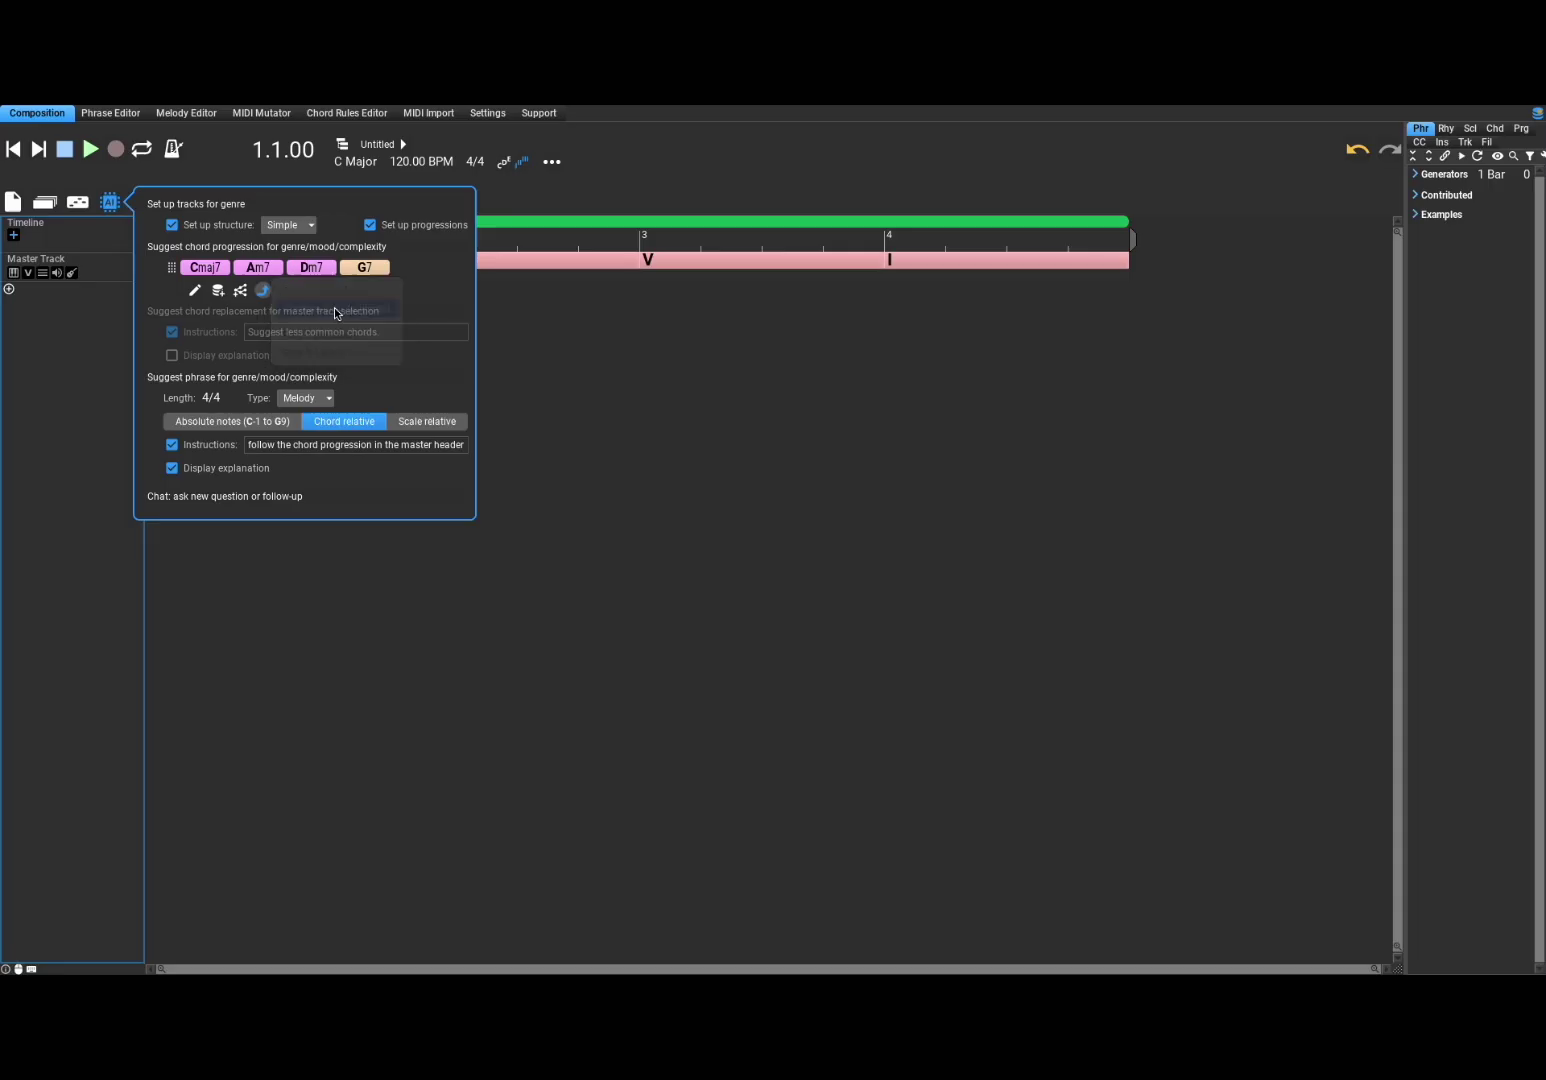
click(591, 373)
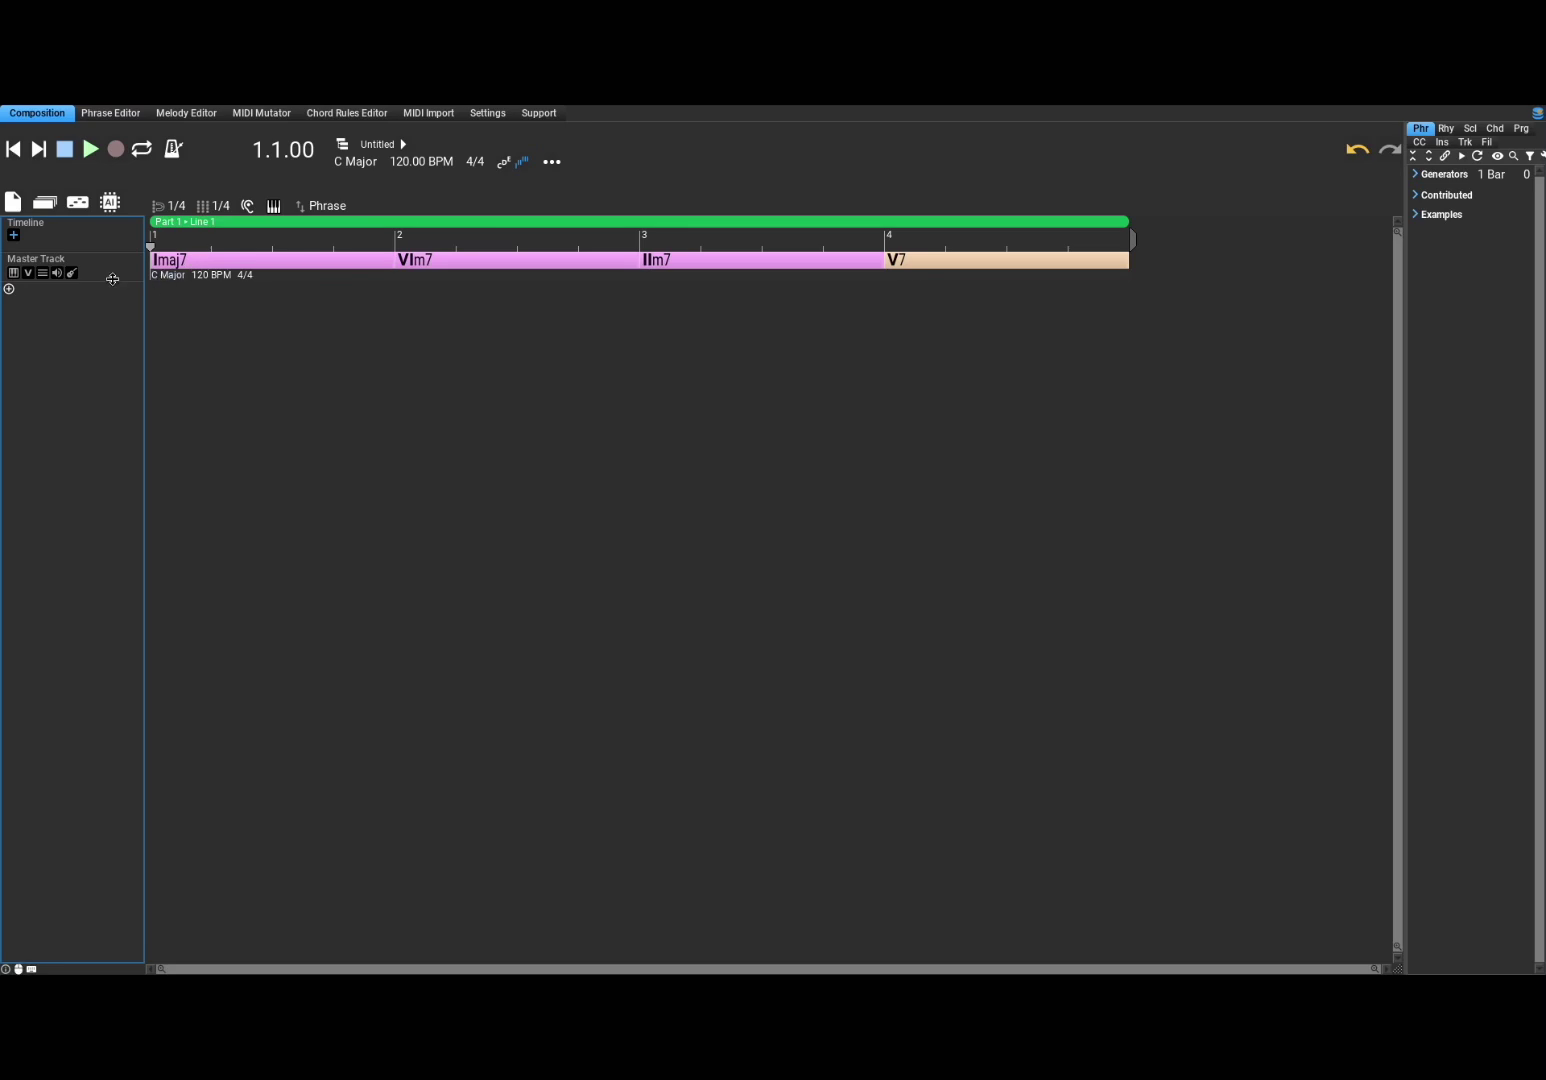
drag(113, 279, 114, 294)
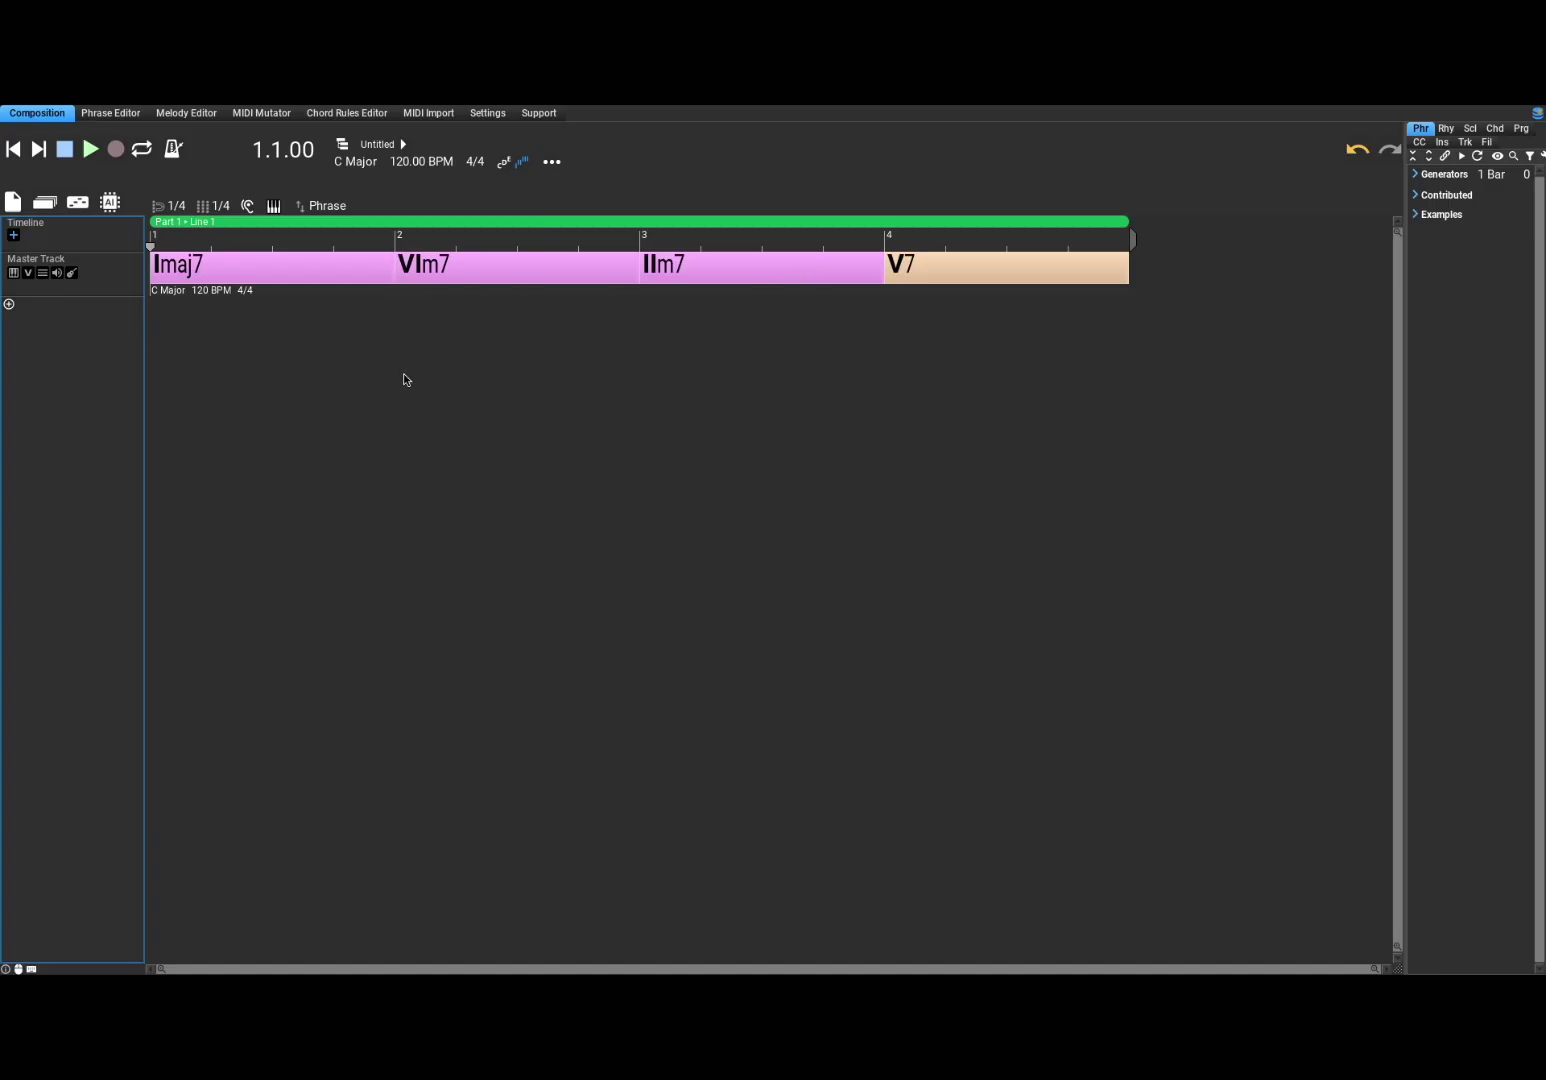
Generate an AI phrase of type Chords and insert it into a new Stereo Grand track
click(107, 209)
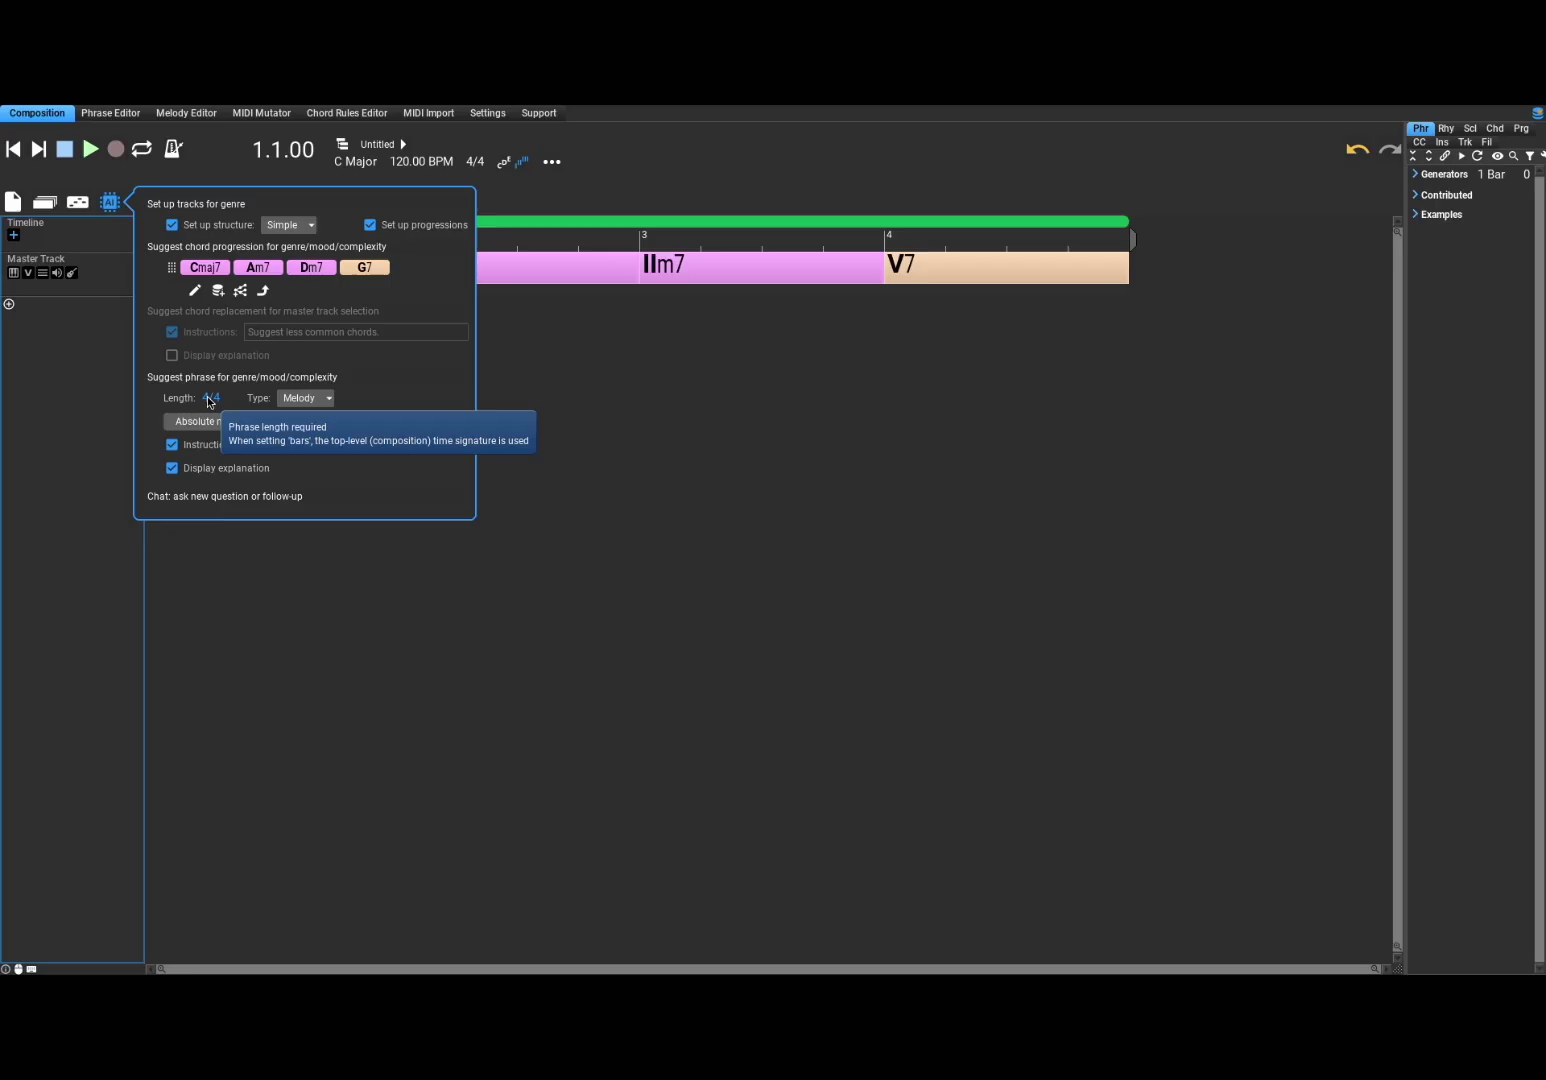
click(305, 398)
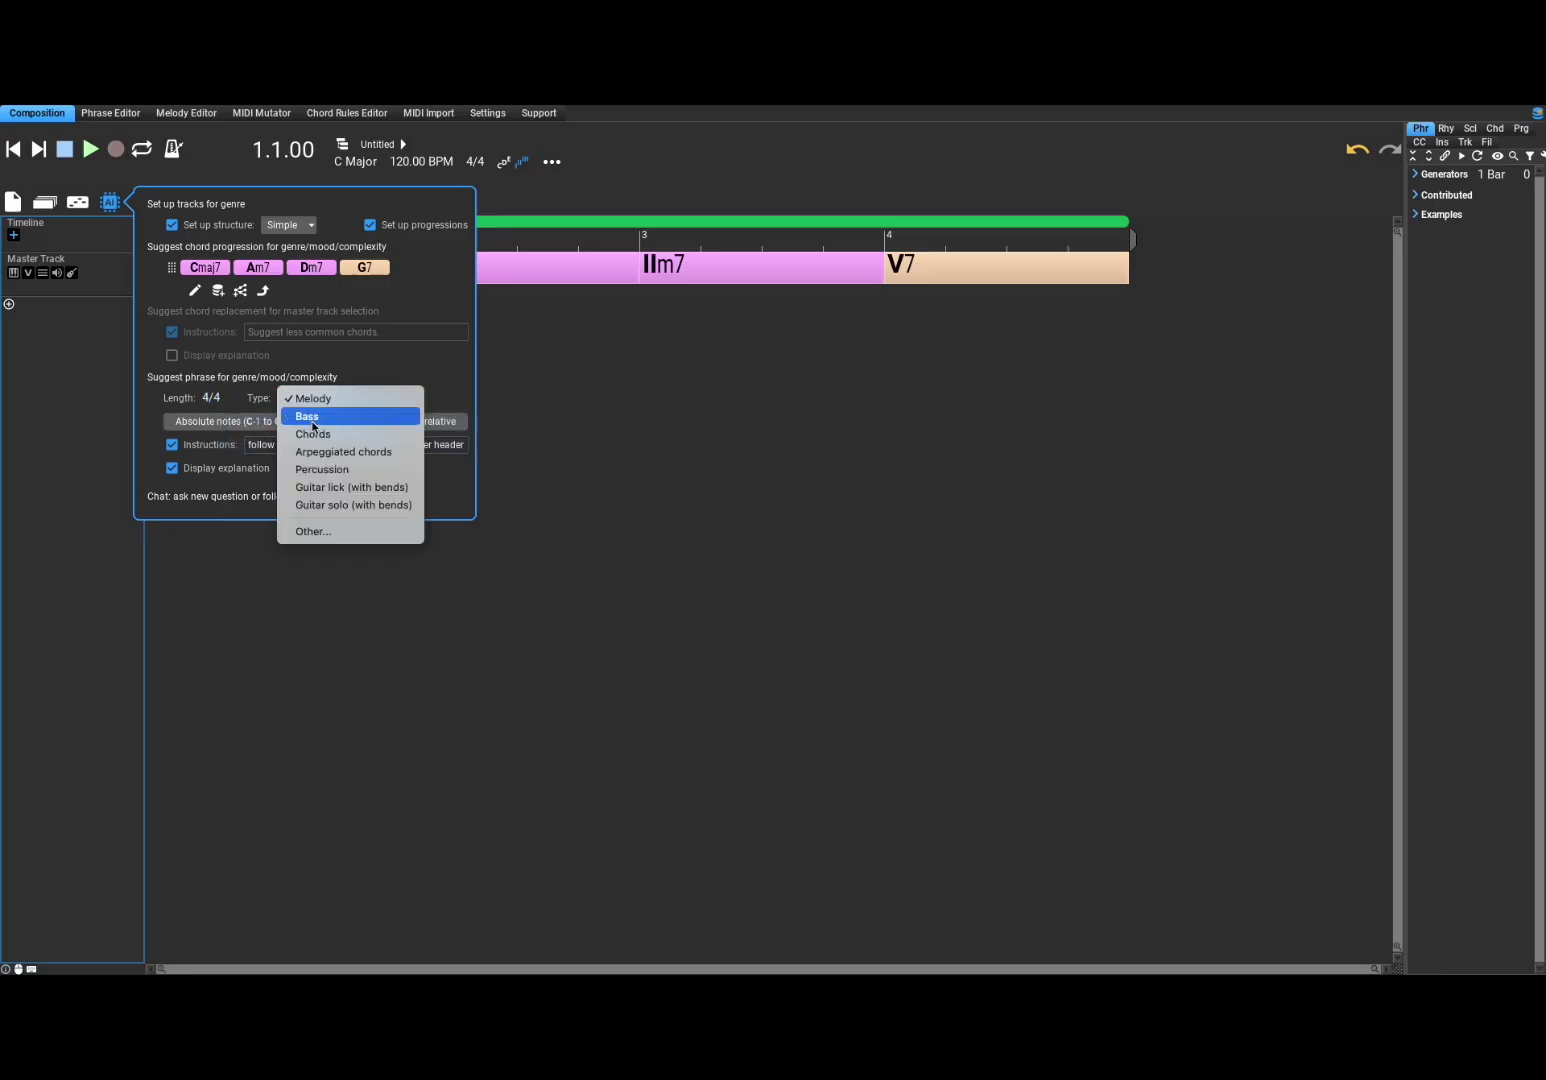
click(315, 433)
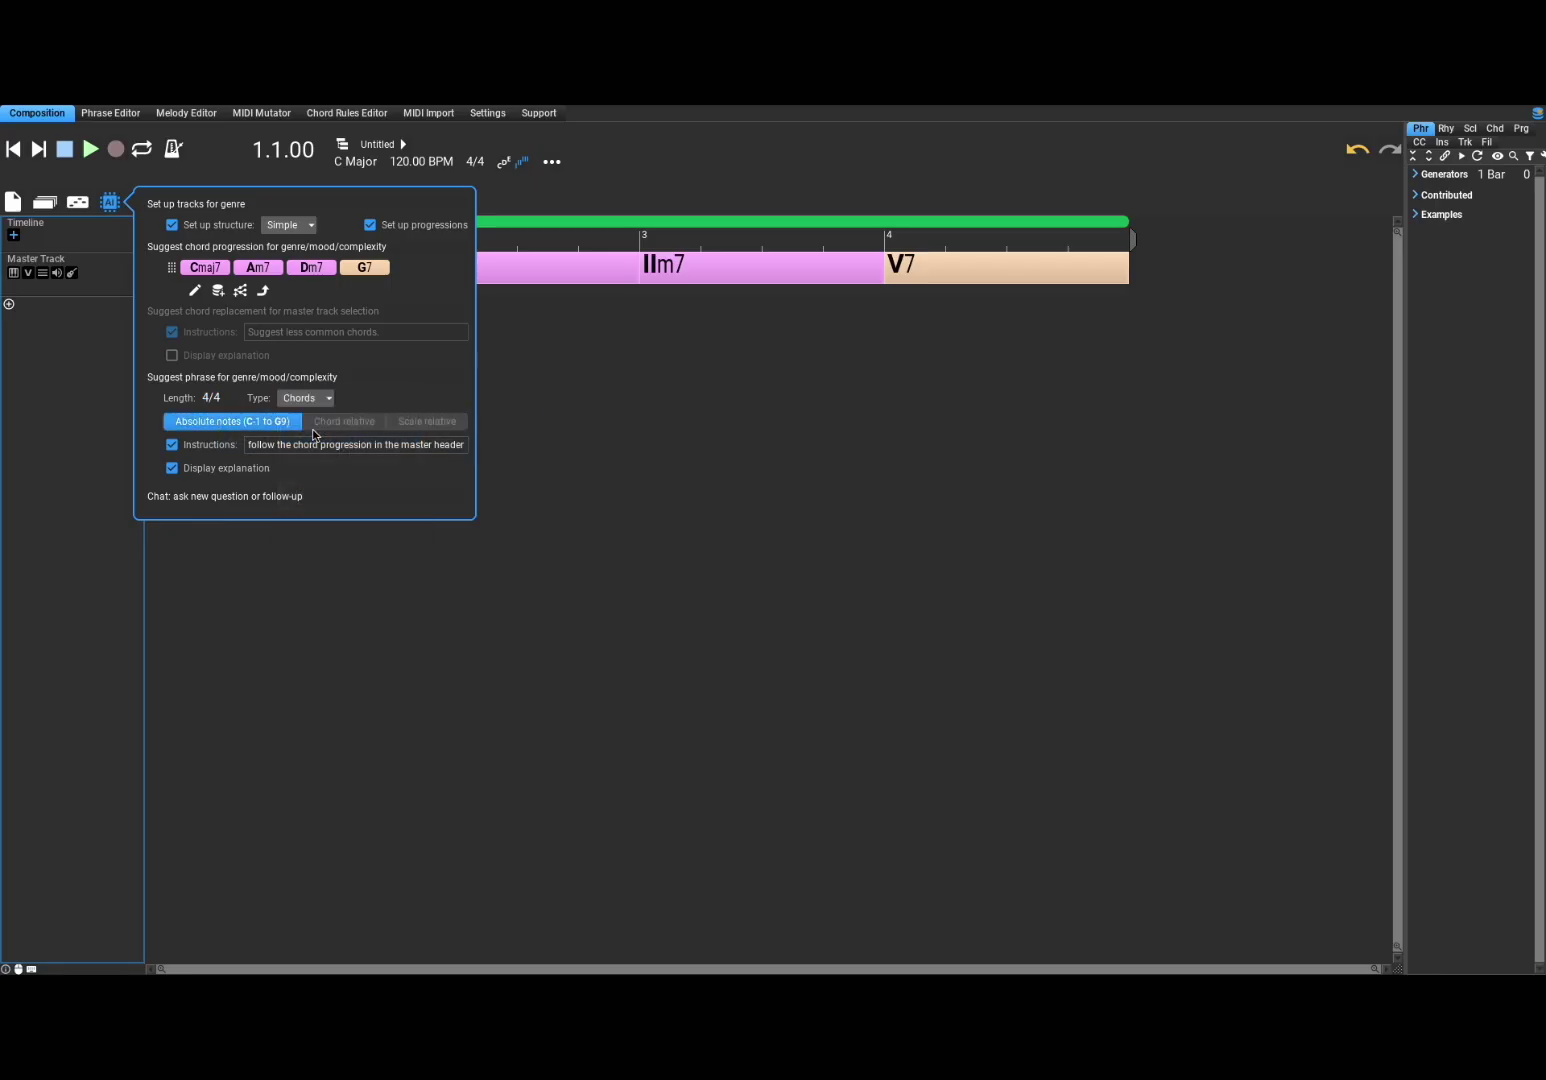
click(186, 379)
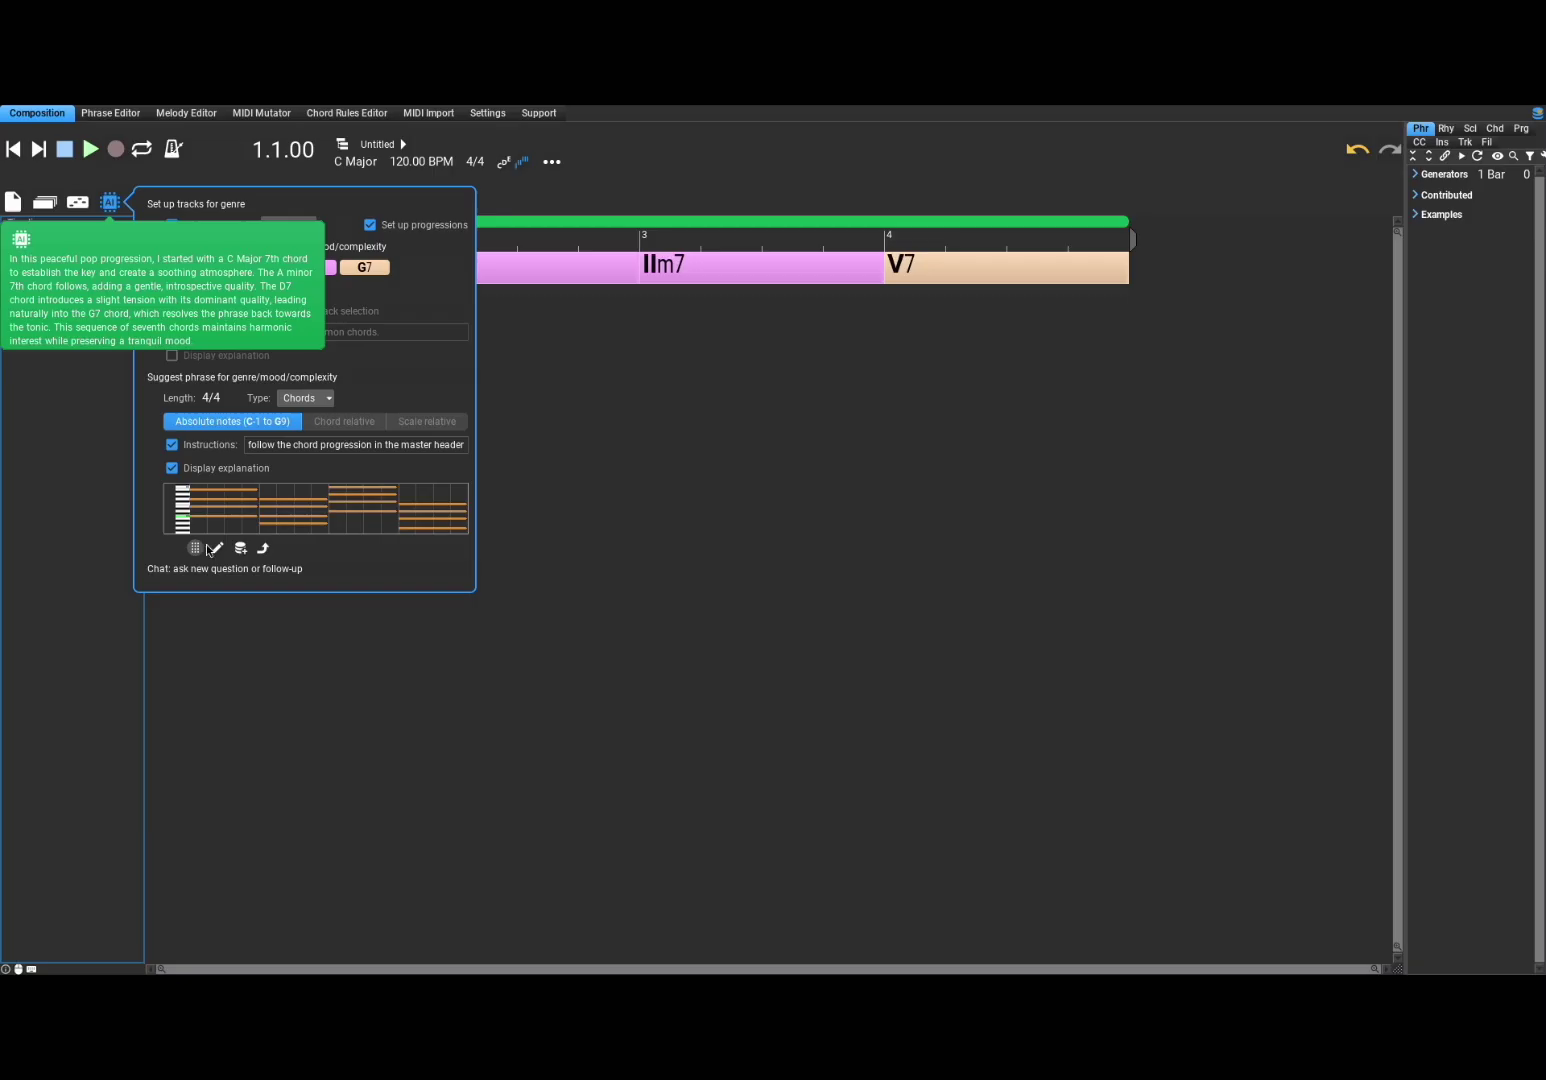
click(263, 550)
click(264, 549)
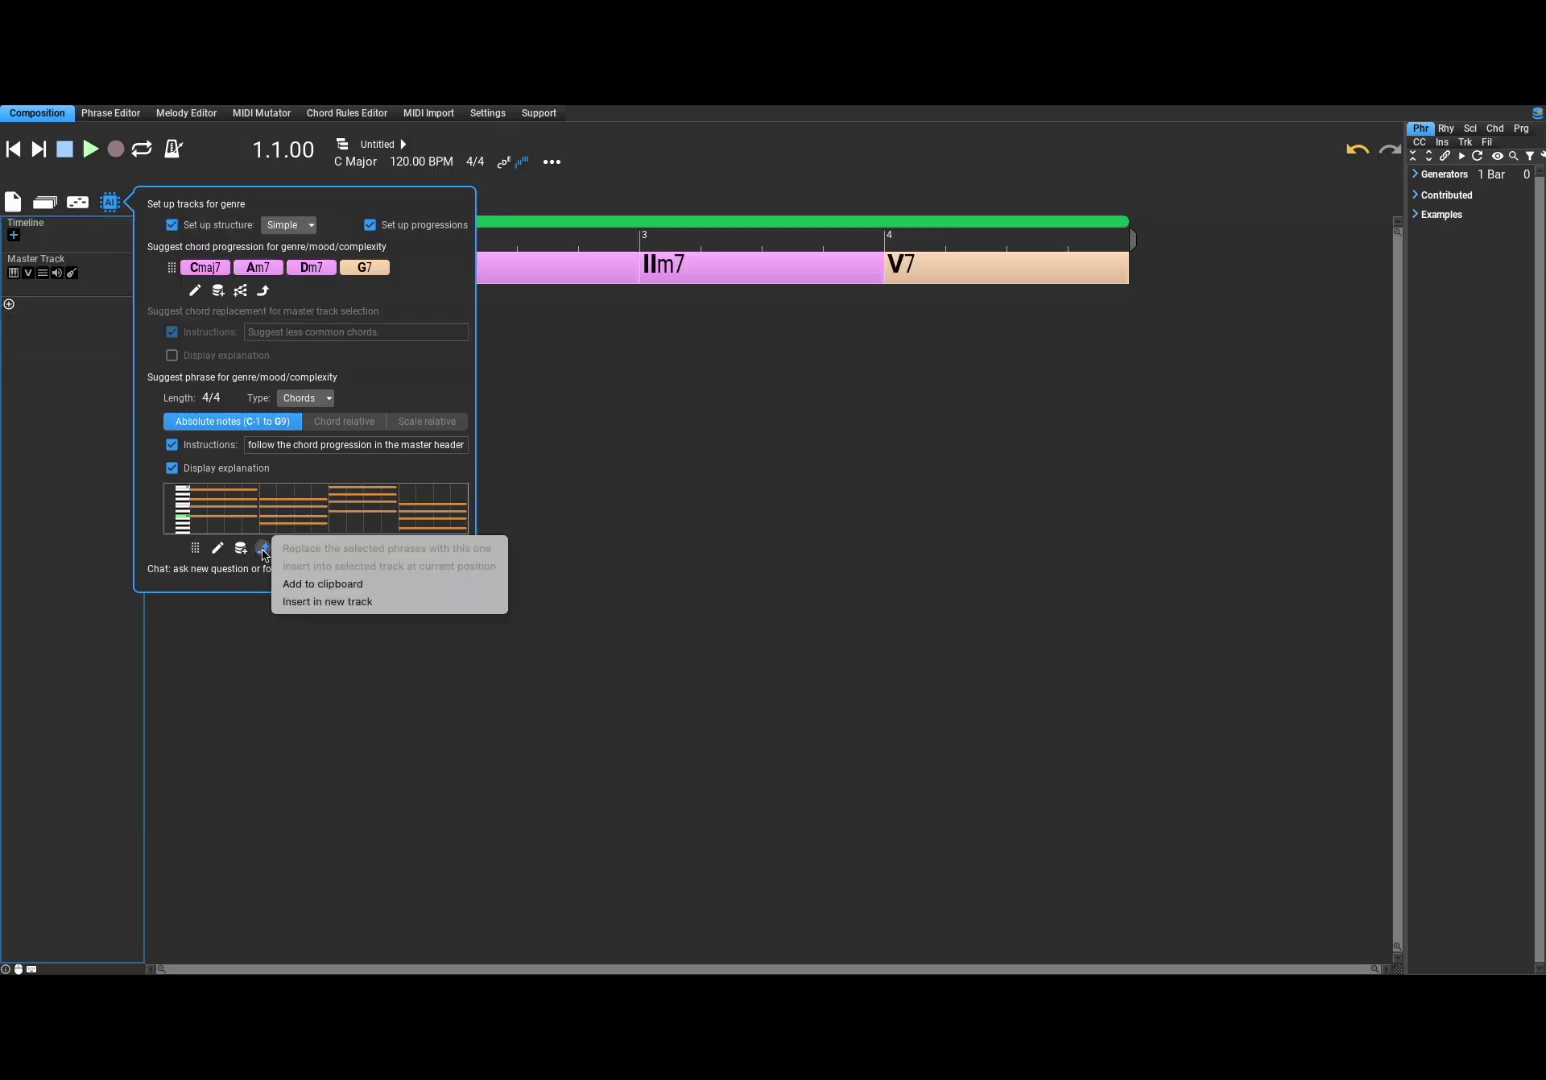
click(320, 601)
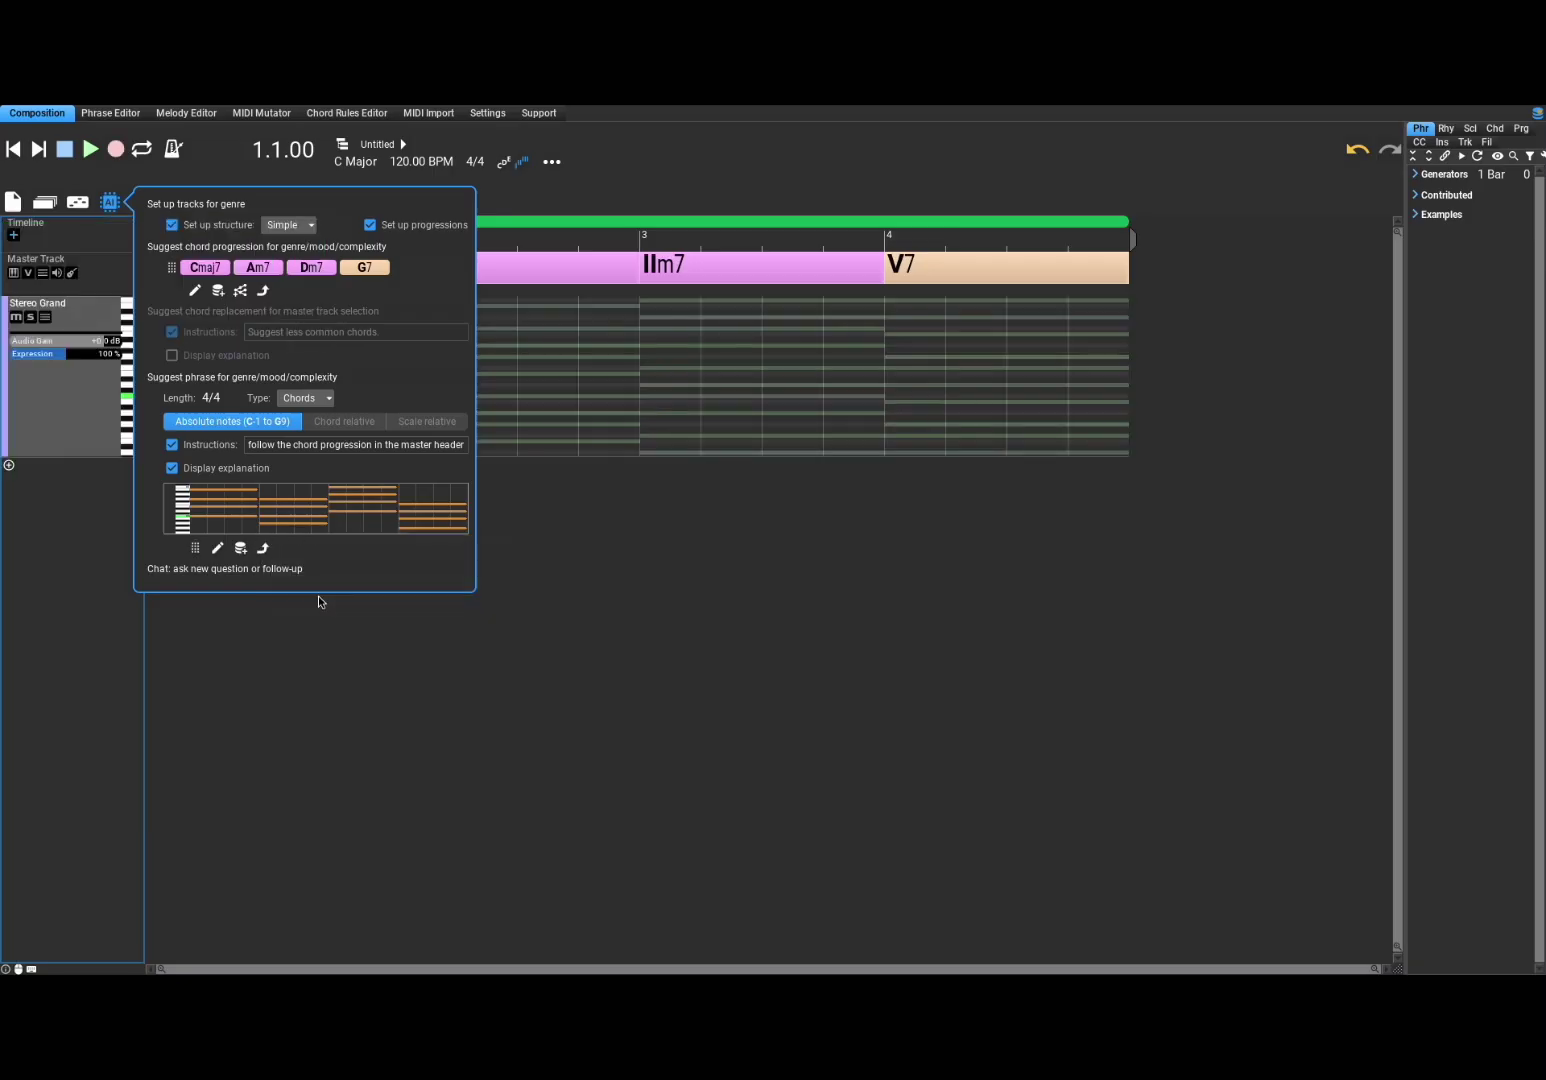
Stretch the bar-1 chord phrase so it runs through the end of bar 4
click(550, 596)
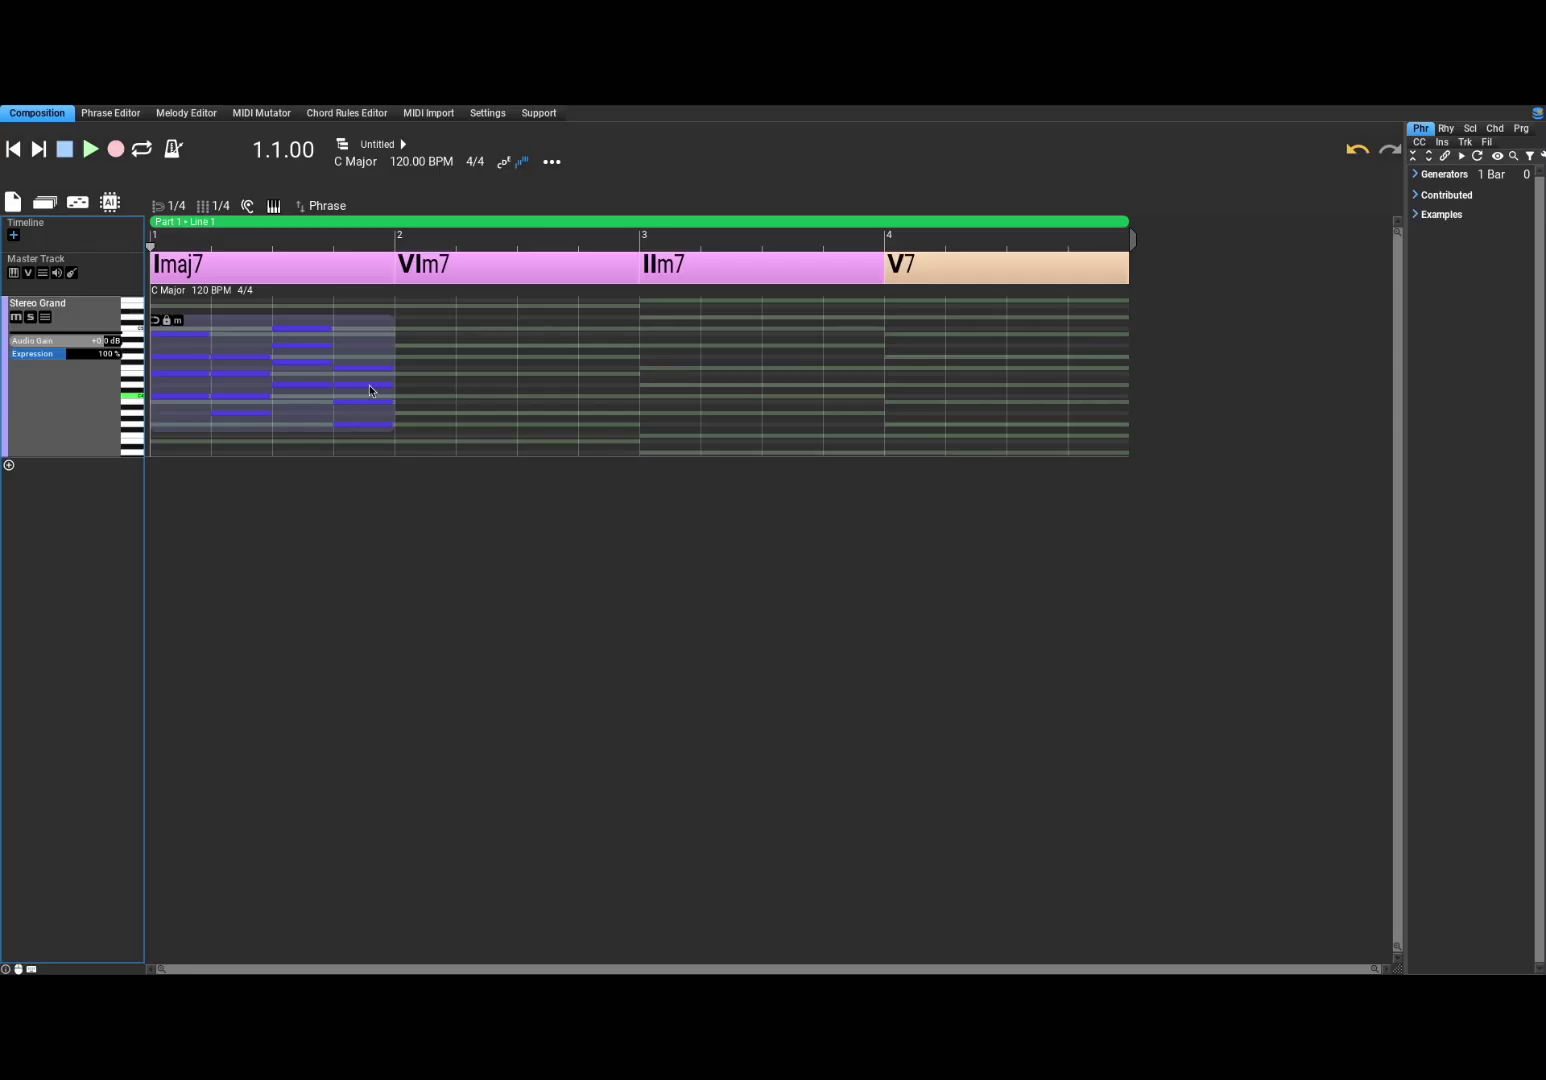
click(337, 369)
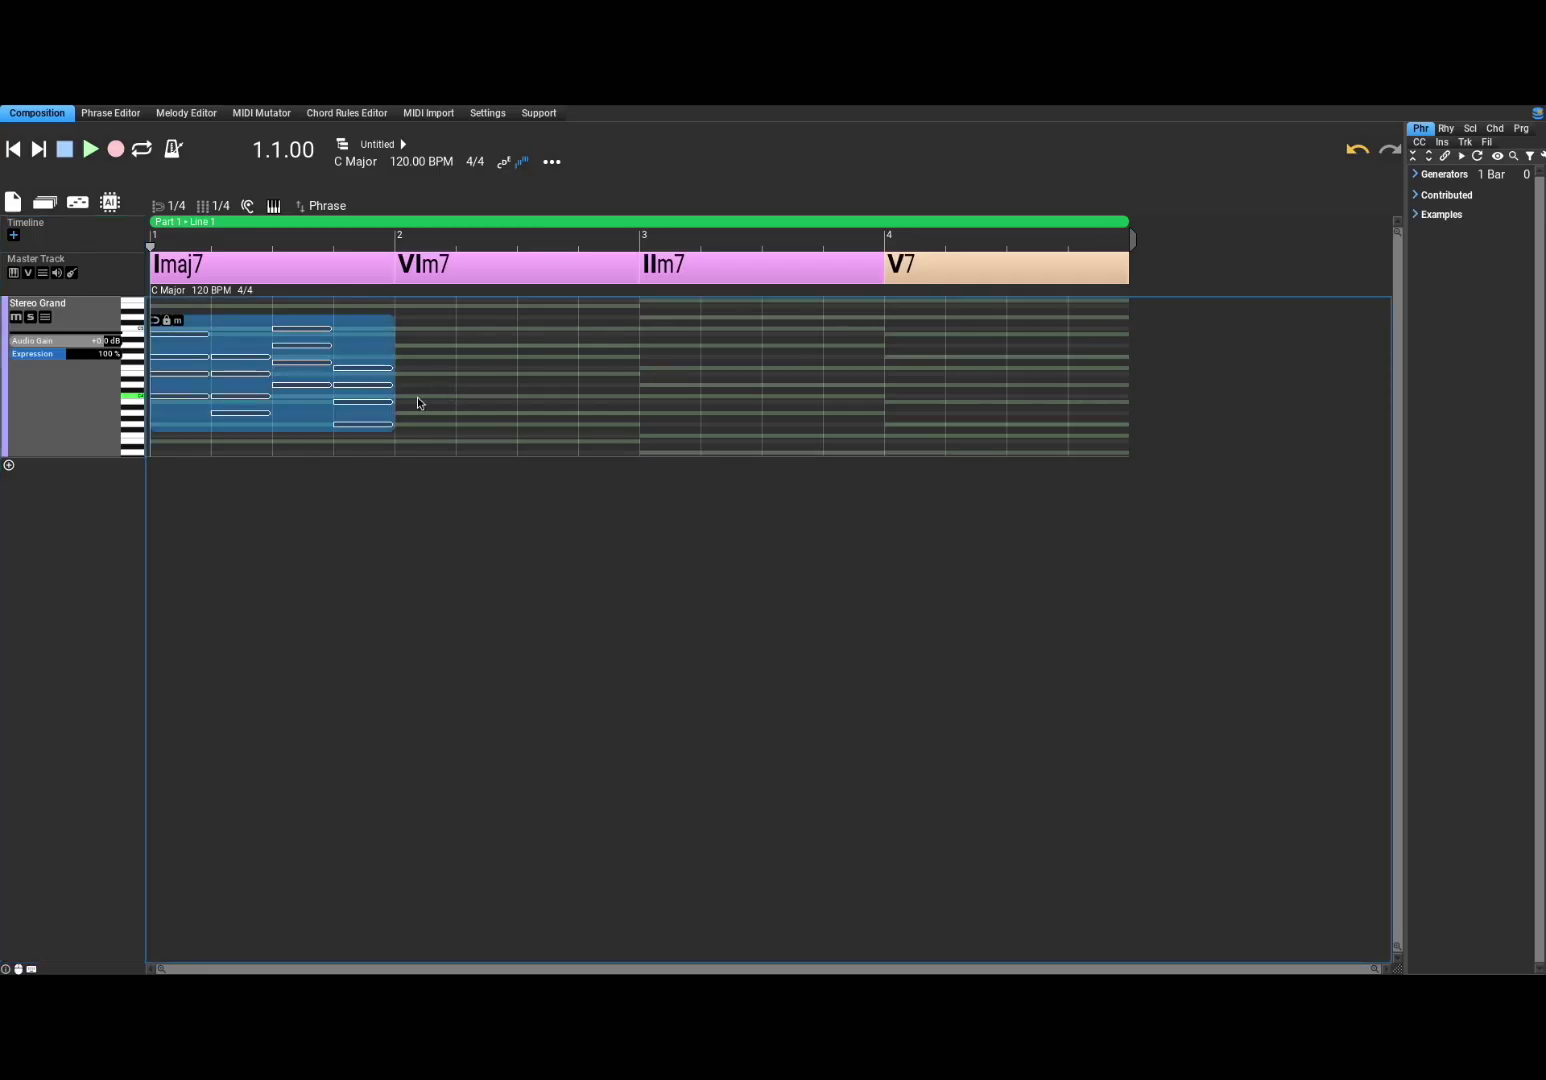
drag(403, 394, 1108, 424)
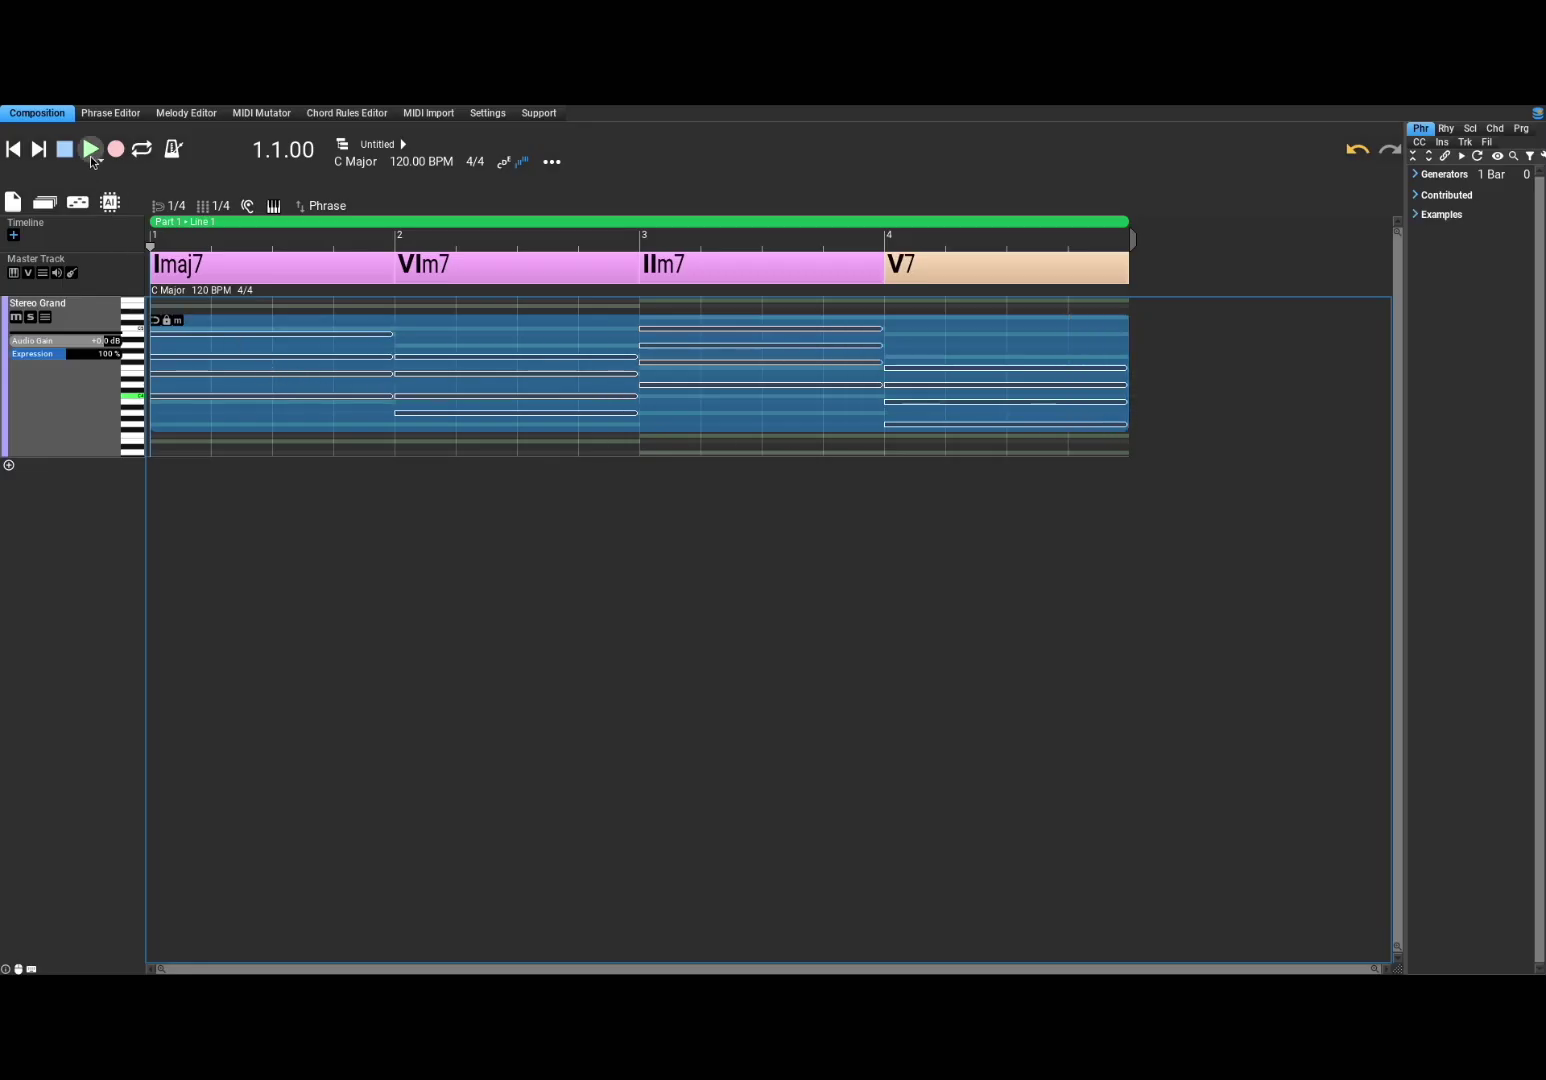
Play the chords back, stop playback, and switch looping on
click(91, 153)
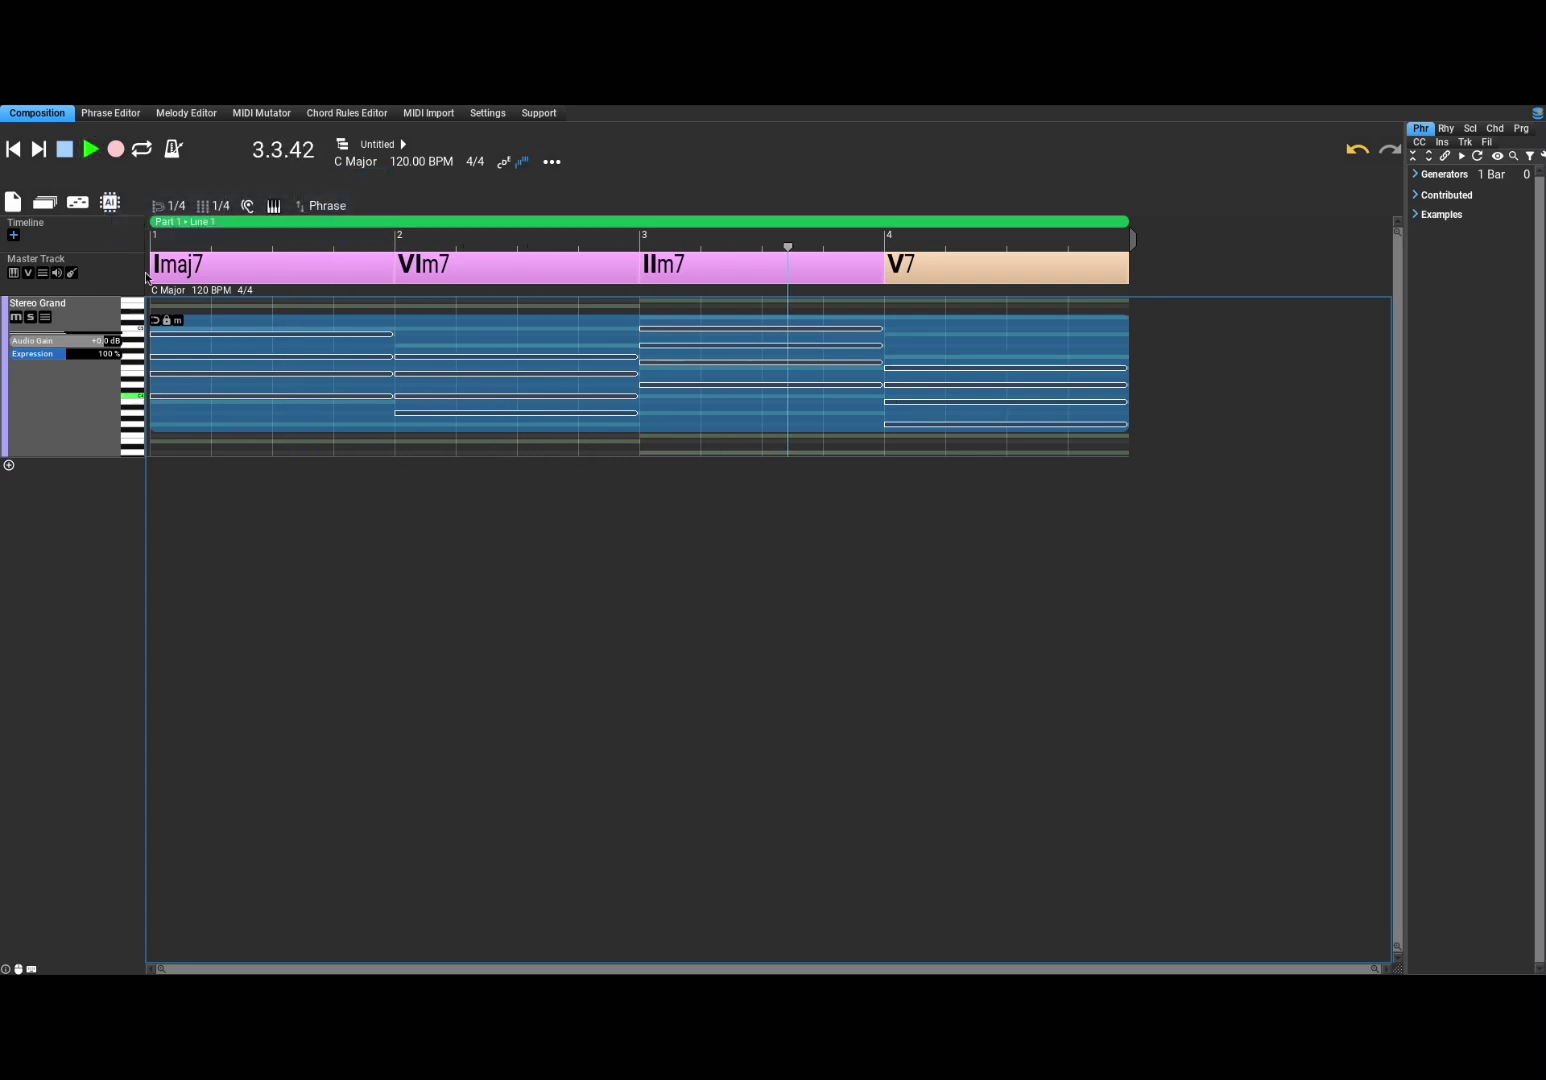
click(66, 149)
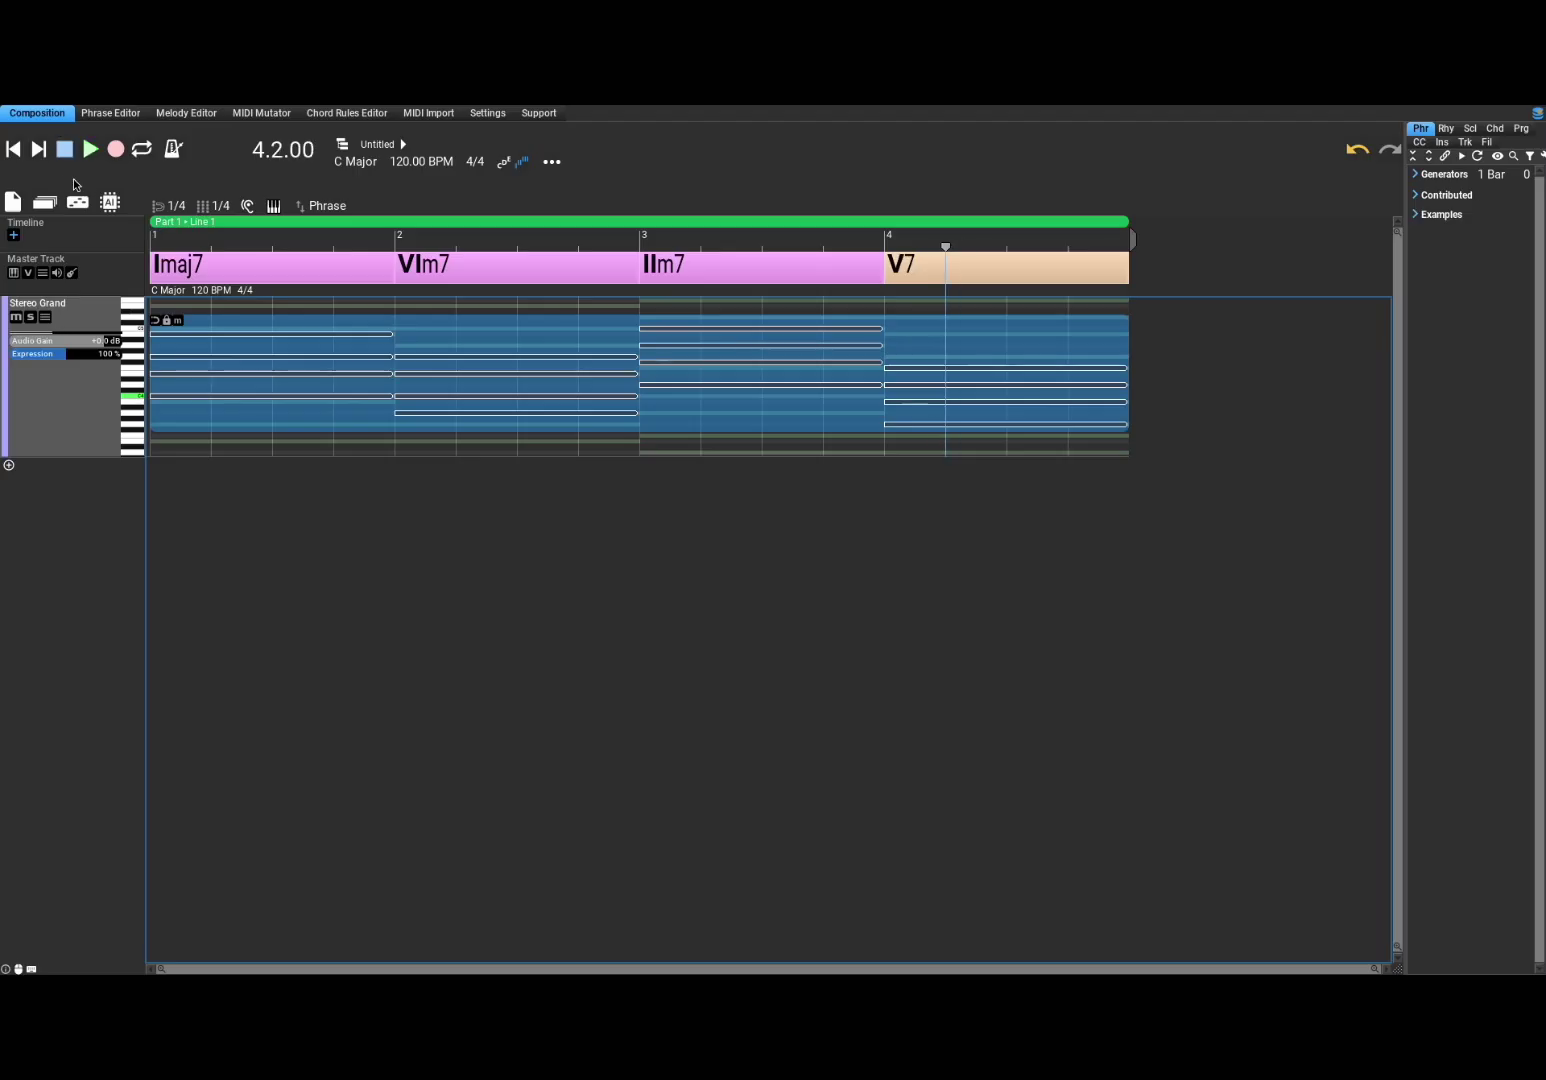
click(142, 150)
click(51, 388)
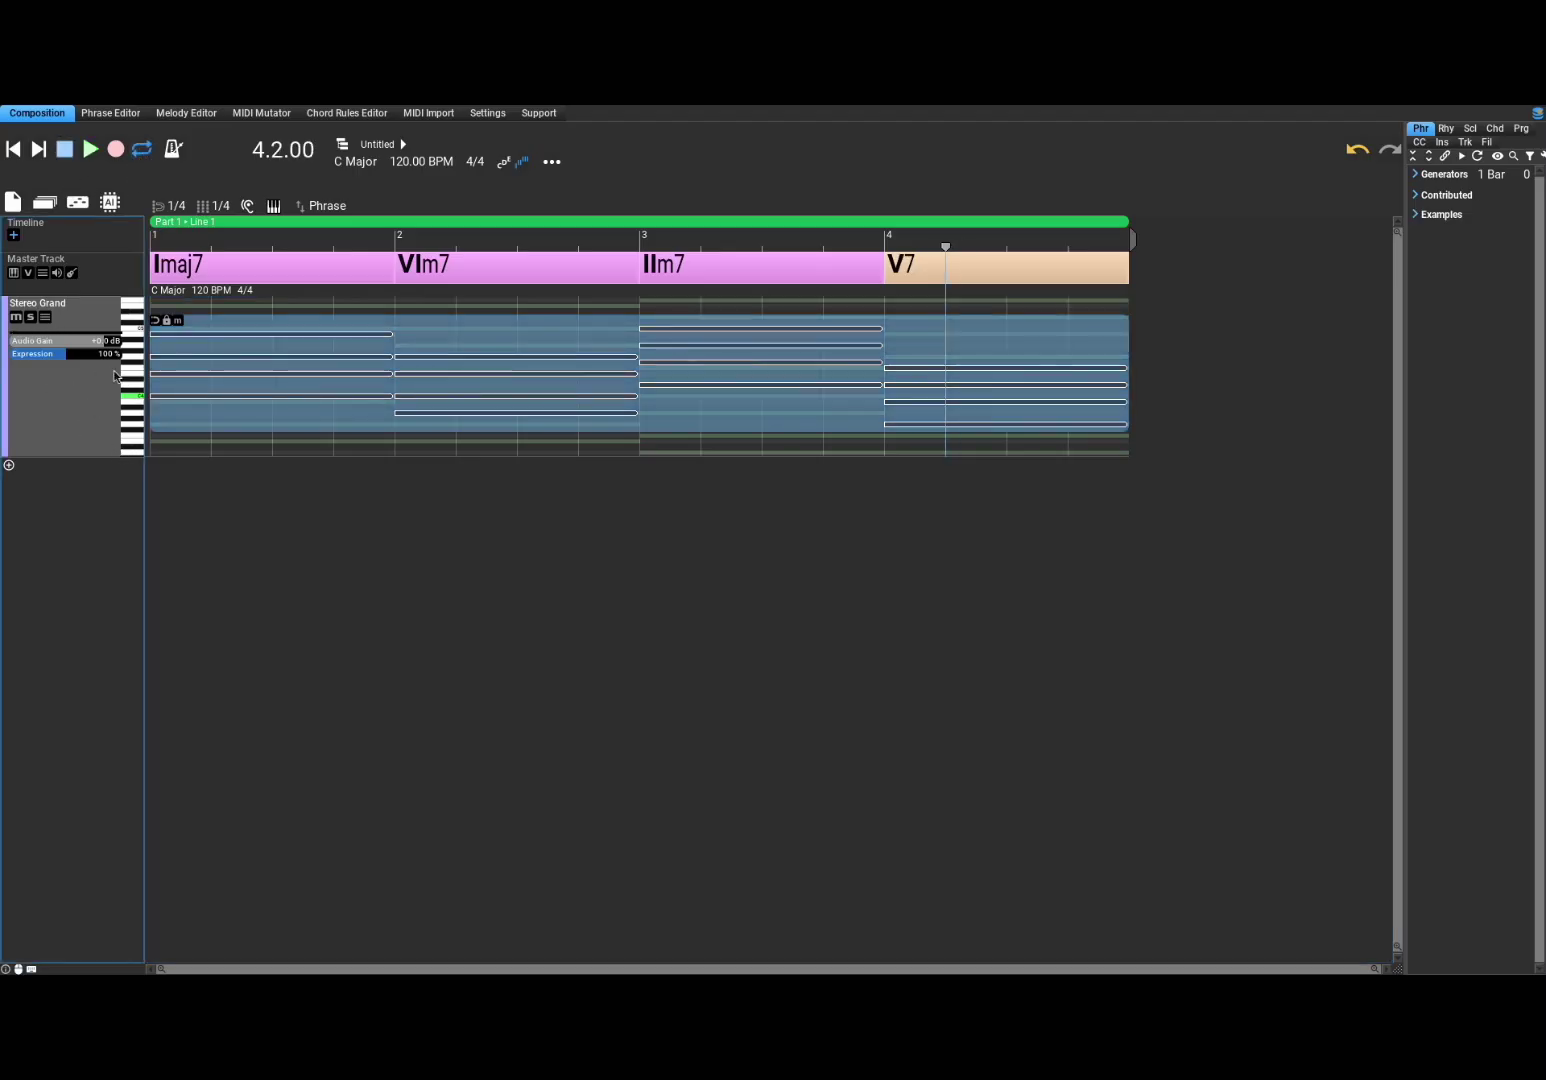
Change the chord track's instrument from Stereo Grand to Discovery.vst3 and open its editor
right_click(66, 391)
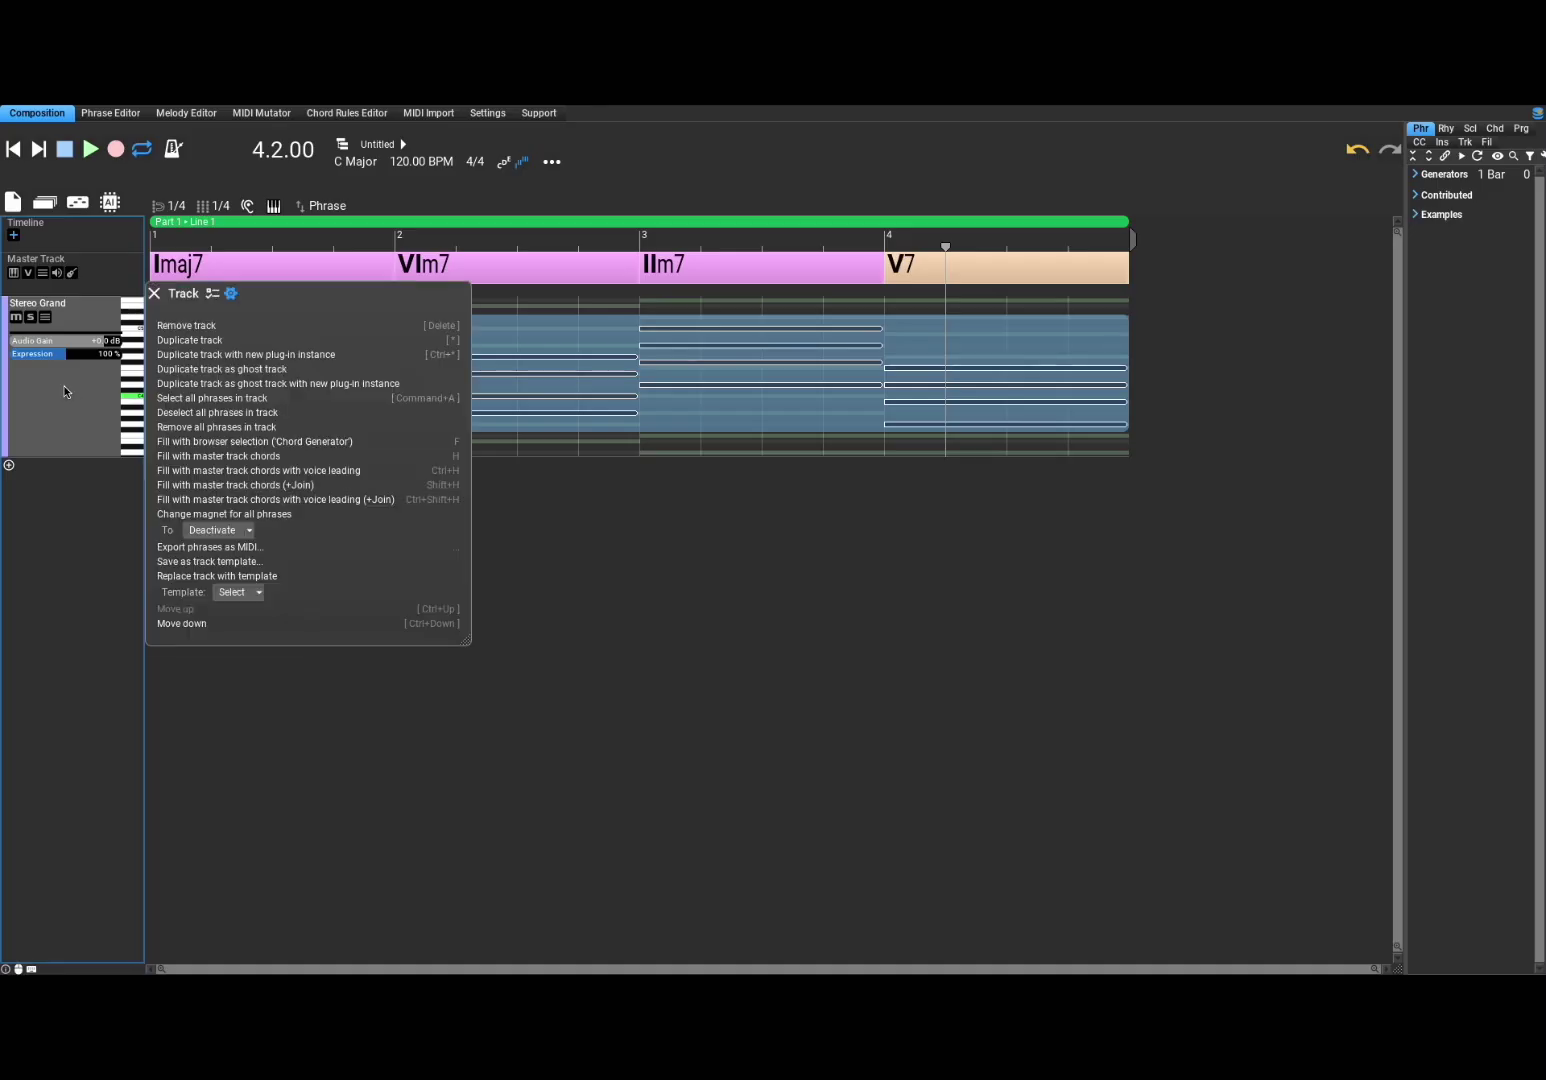
click(211, 295)
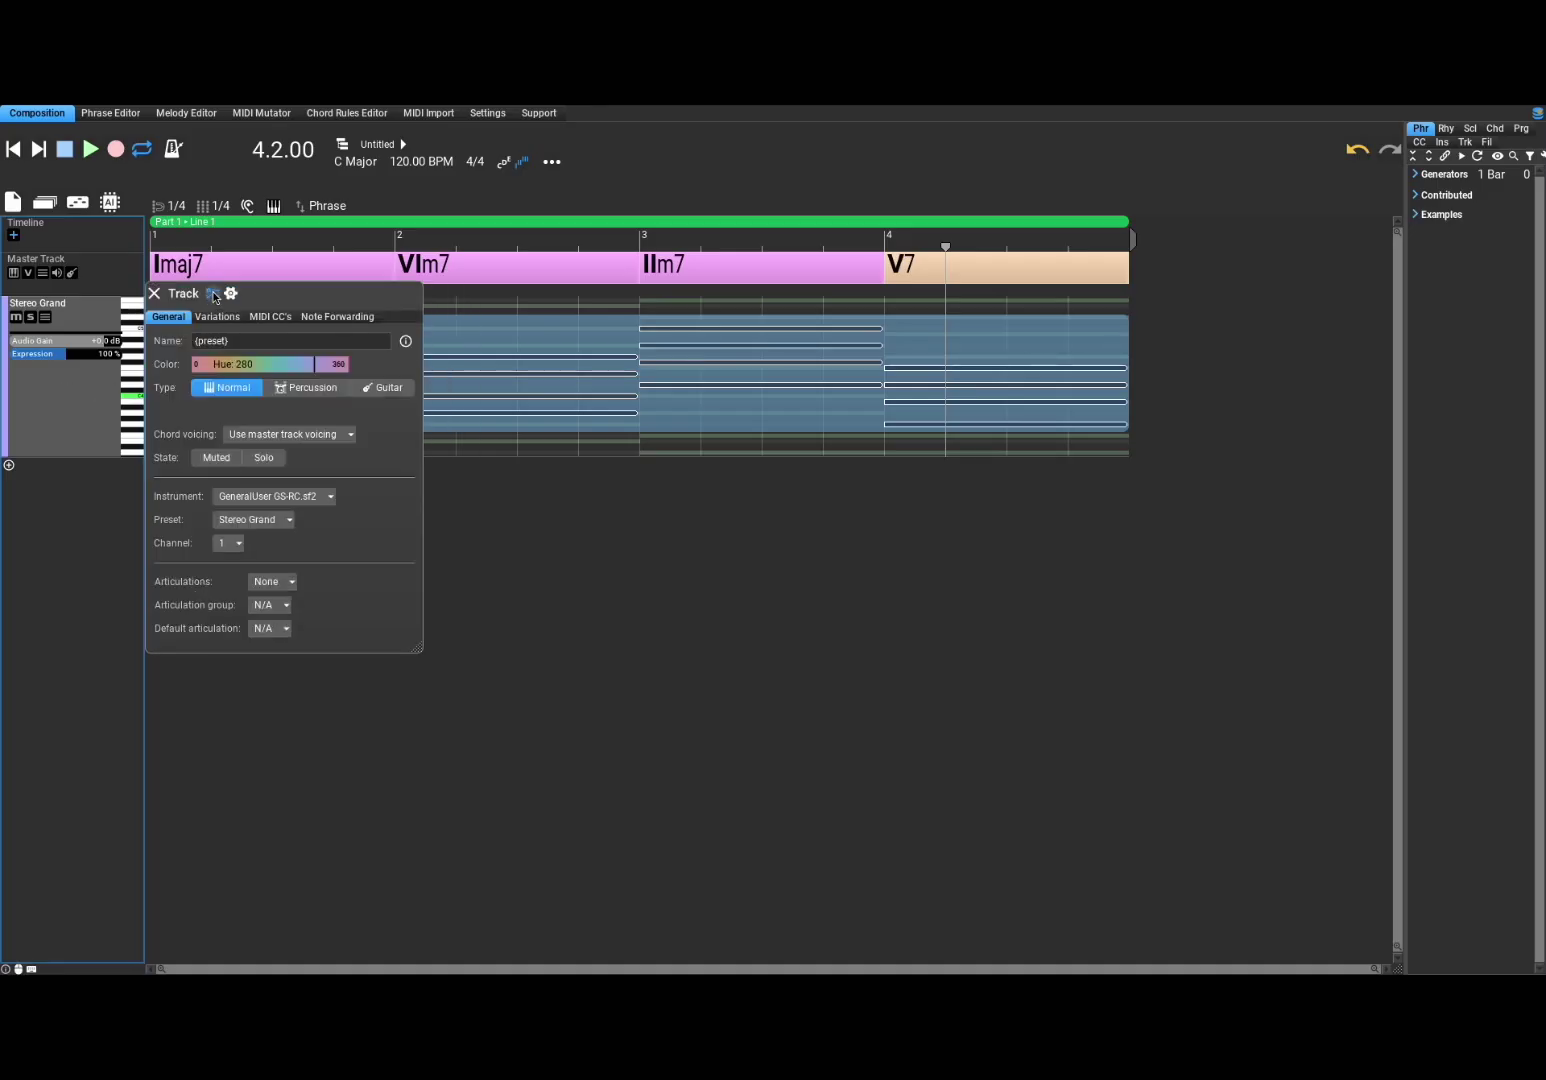
click(309, 497)
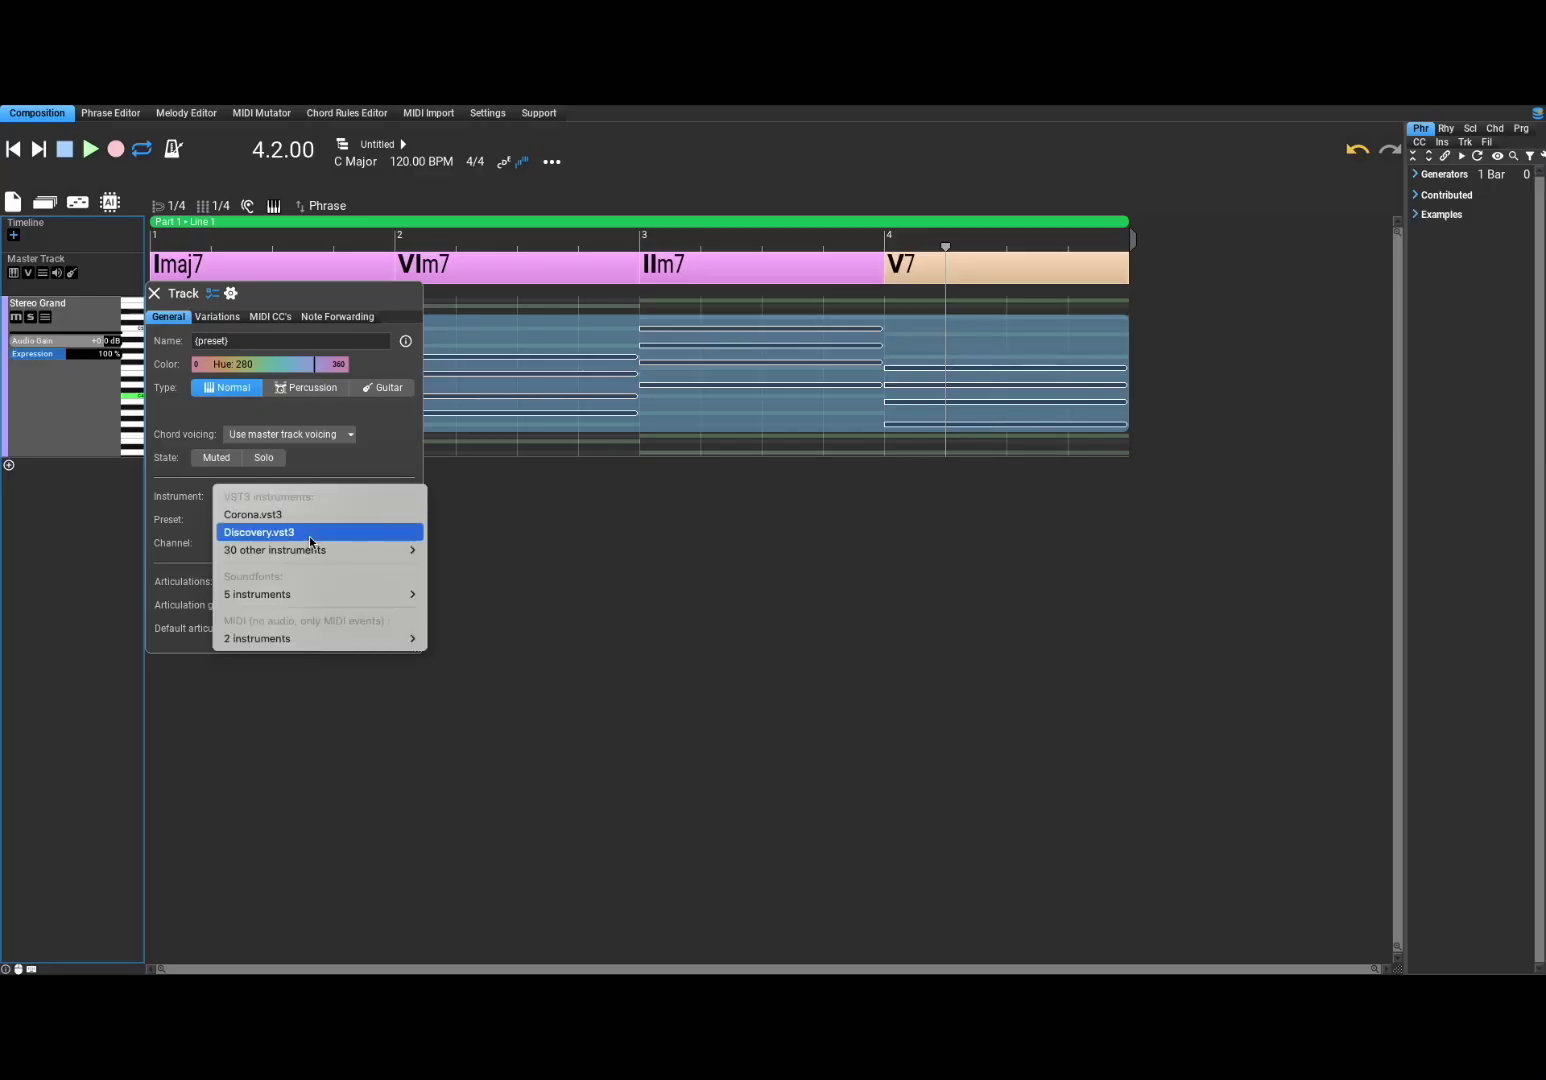
click(310, 533)
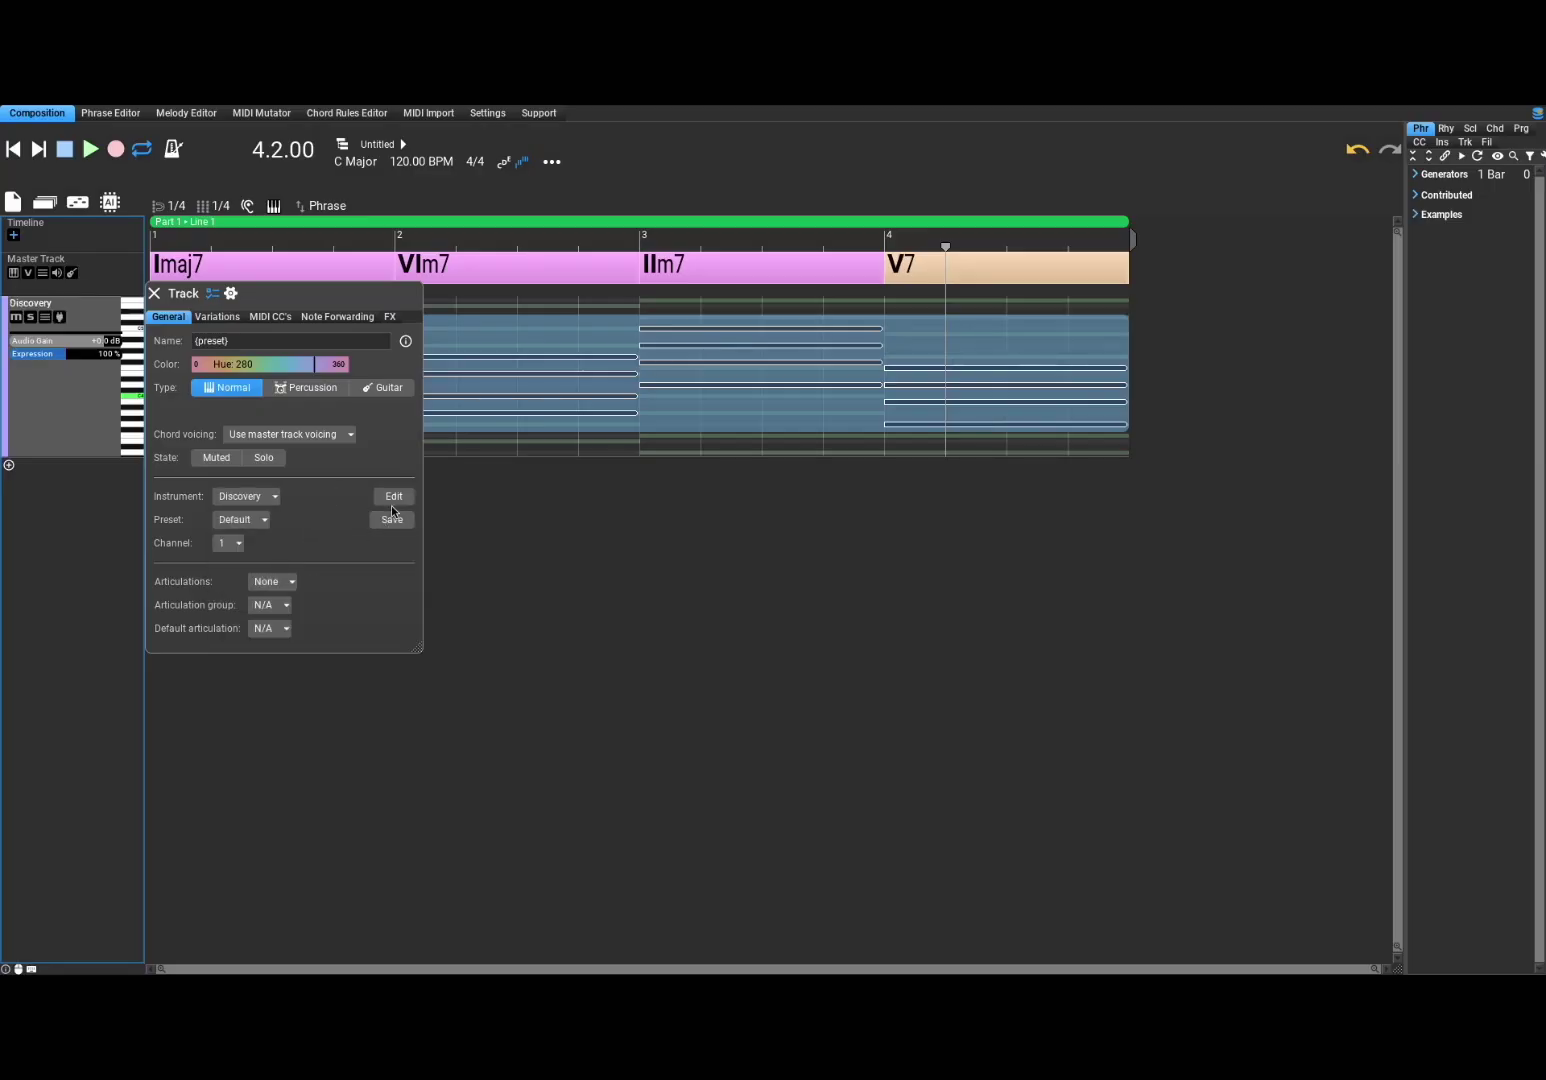
click(393, 496)
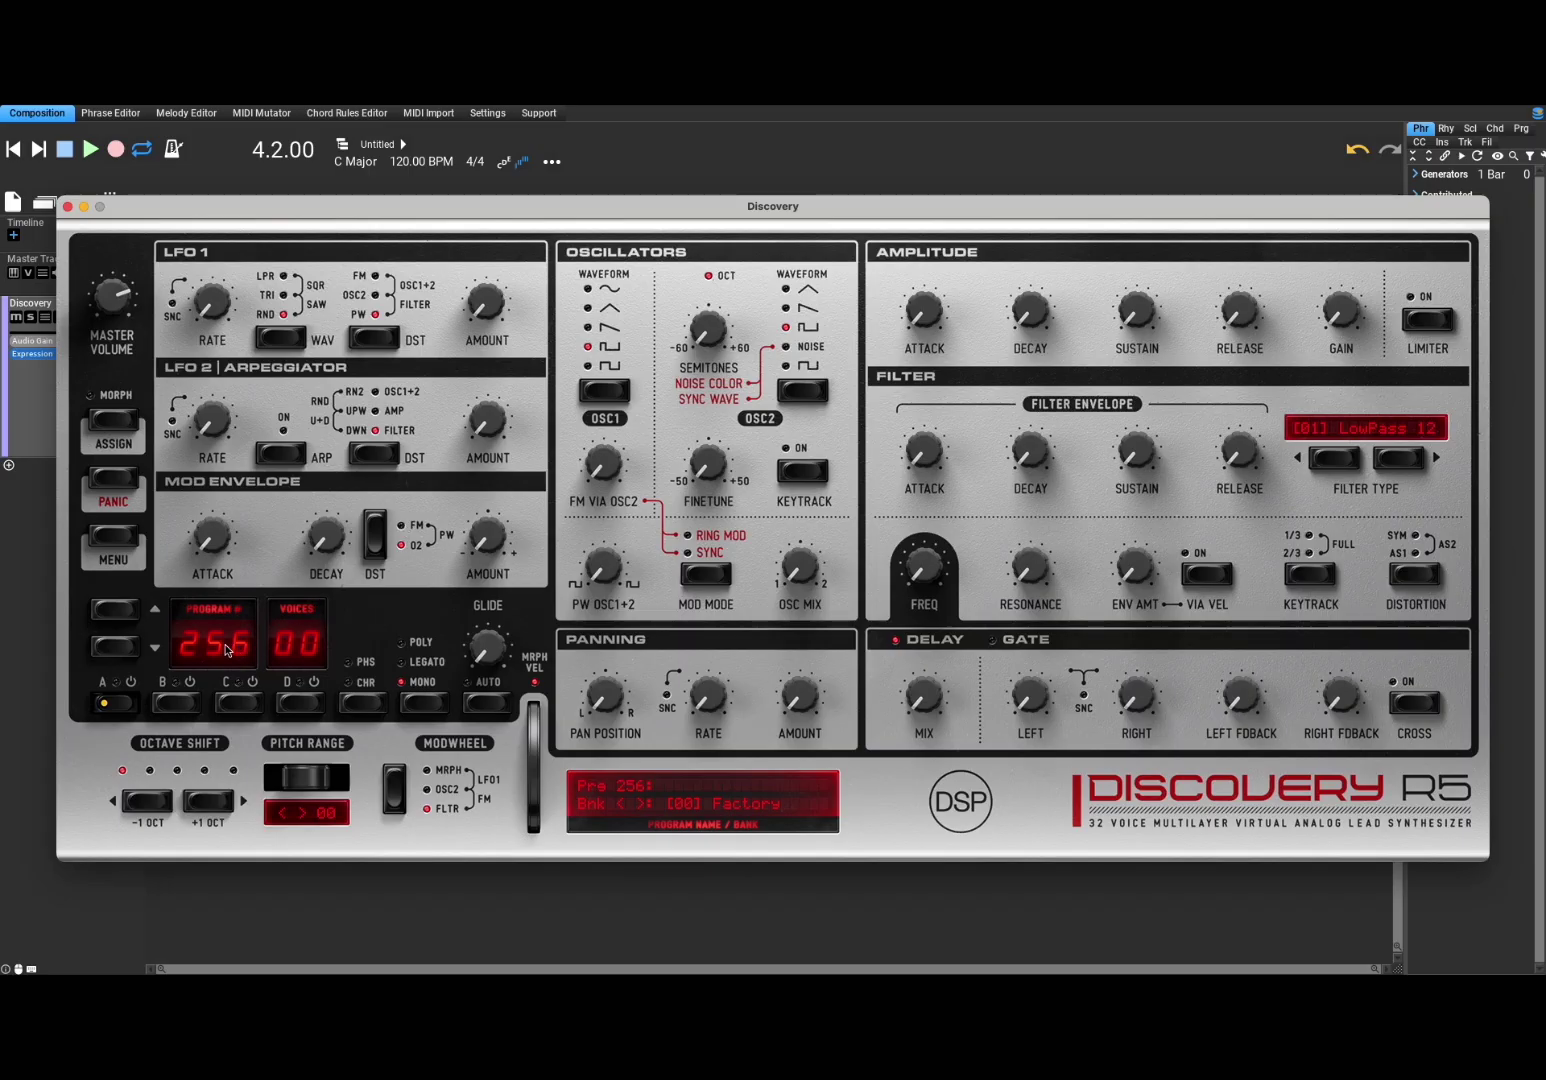
Load the 005: Butter Pad preset and lower Master Volume to about 31%
click(227, 650)
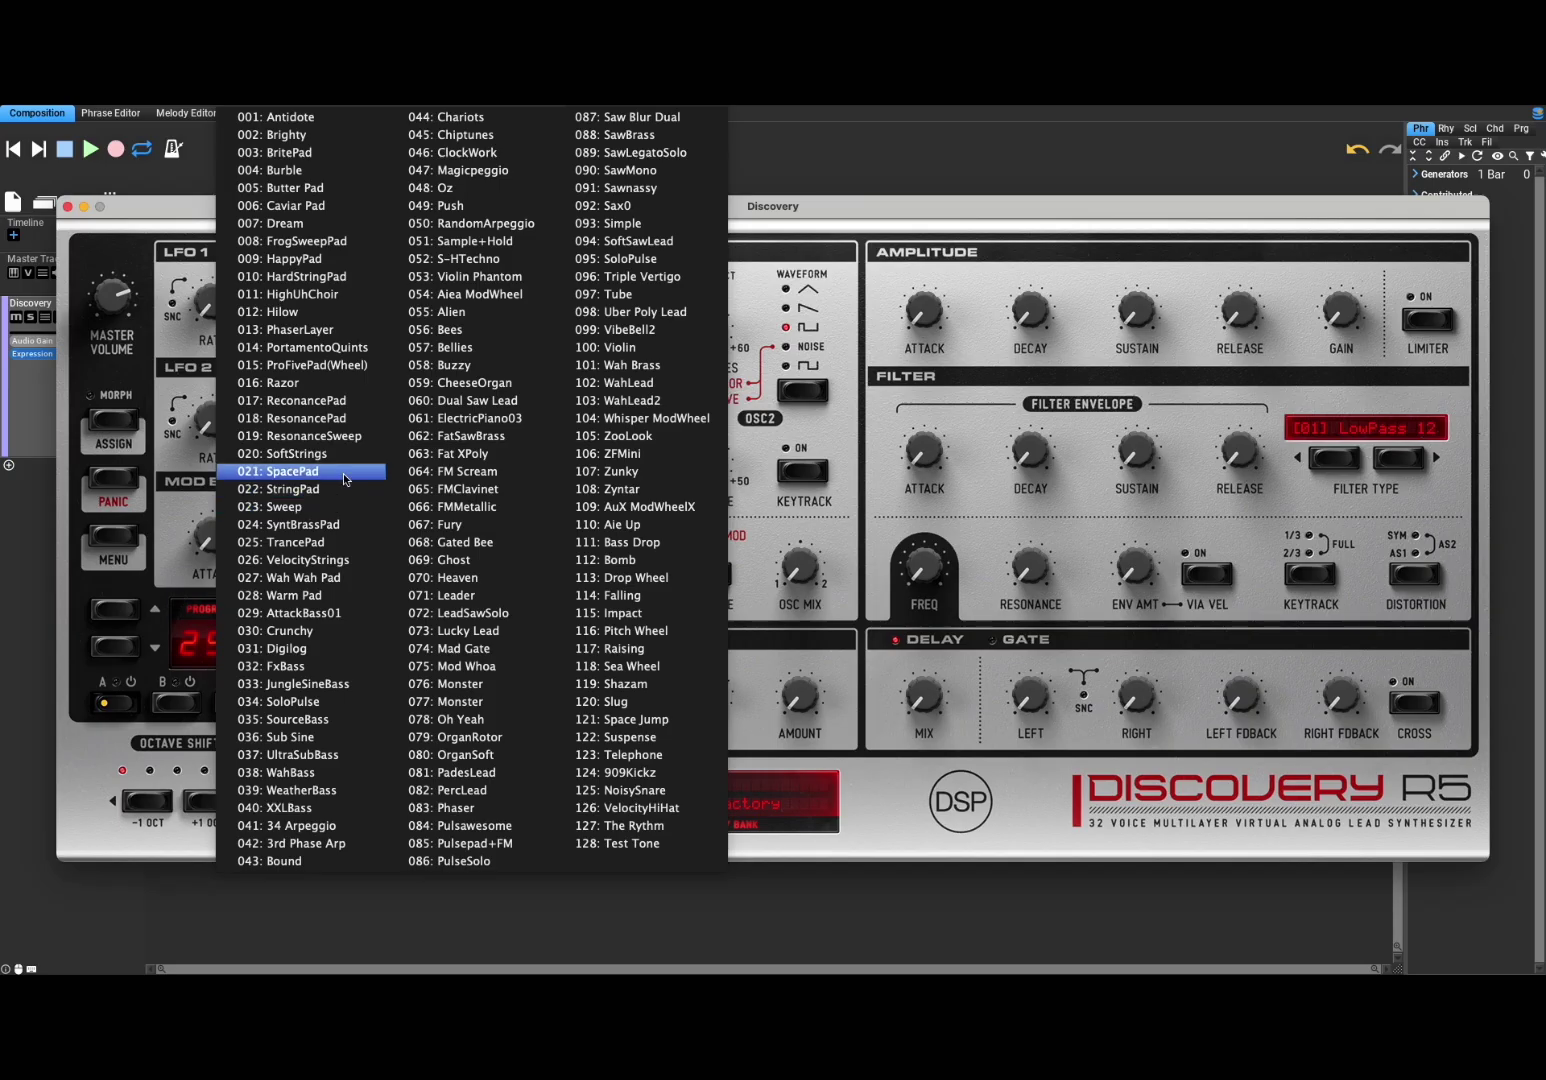
click(300, 187)
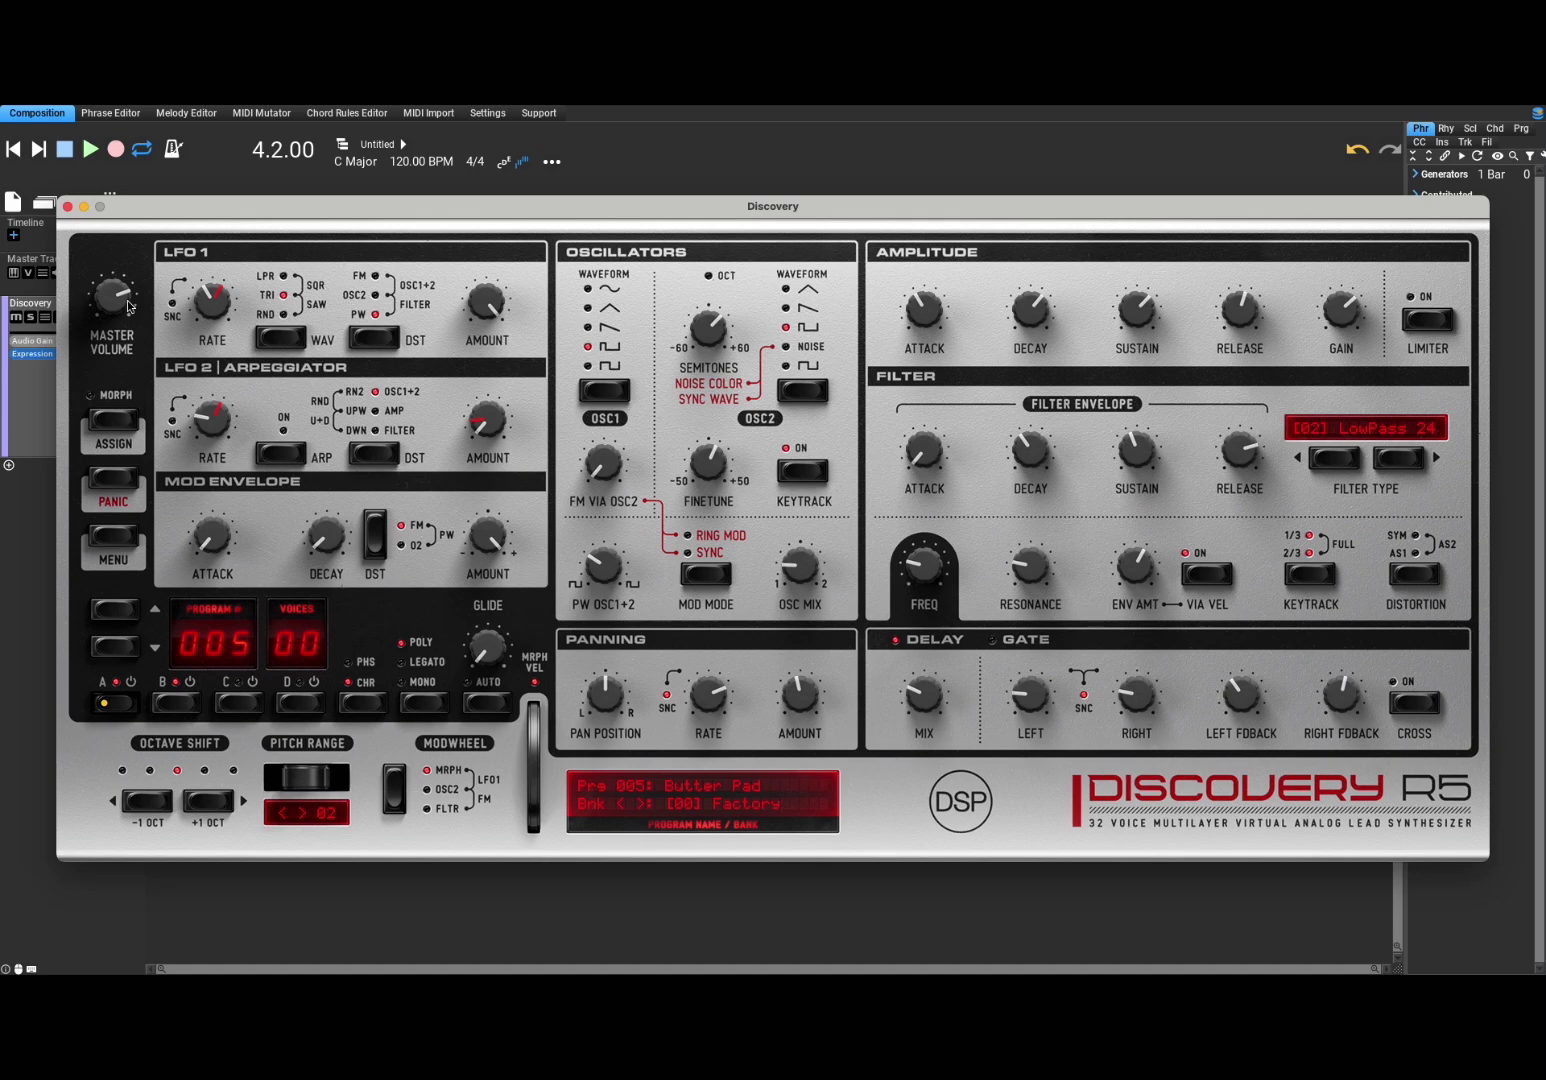
drag(128, 307, 101, 375)
Audition the Butter Pad sound, stop playback, and close the Discovery window
click(90, 150)
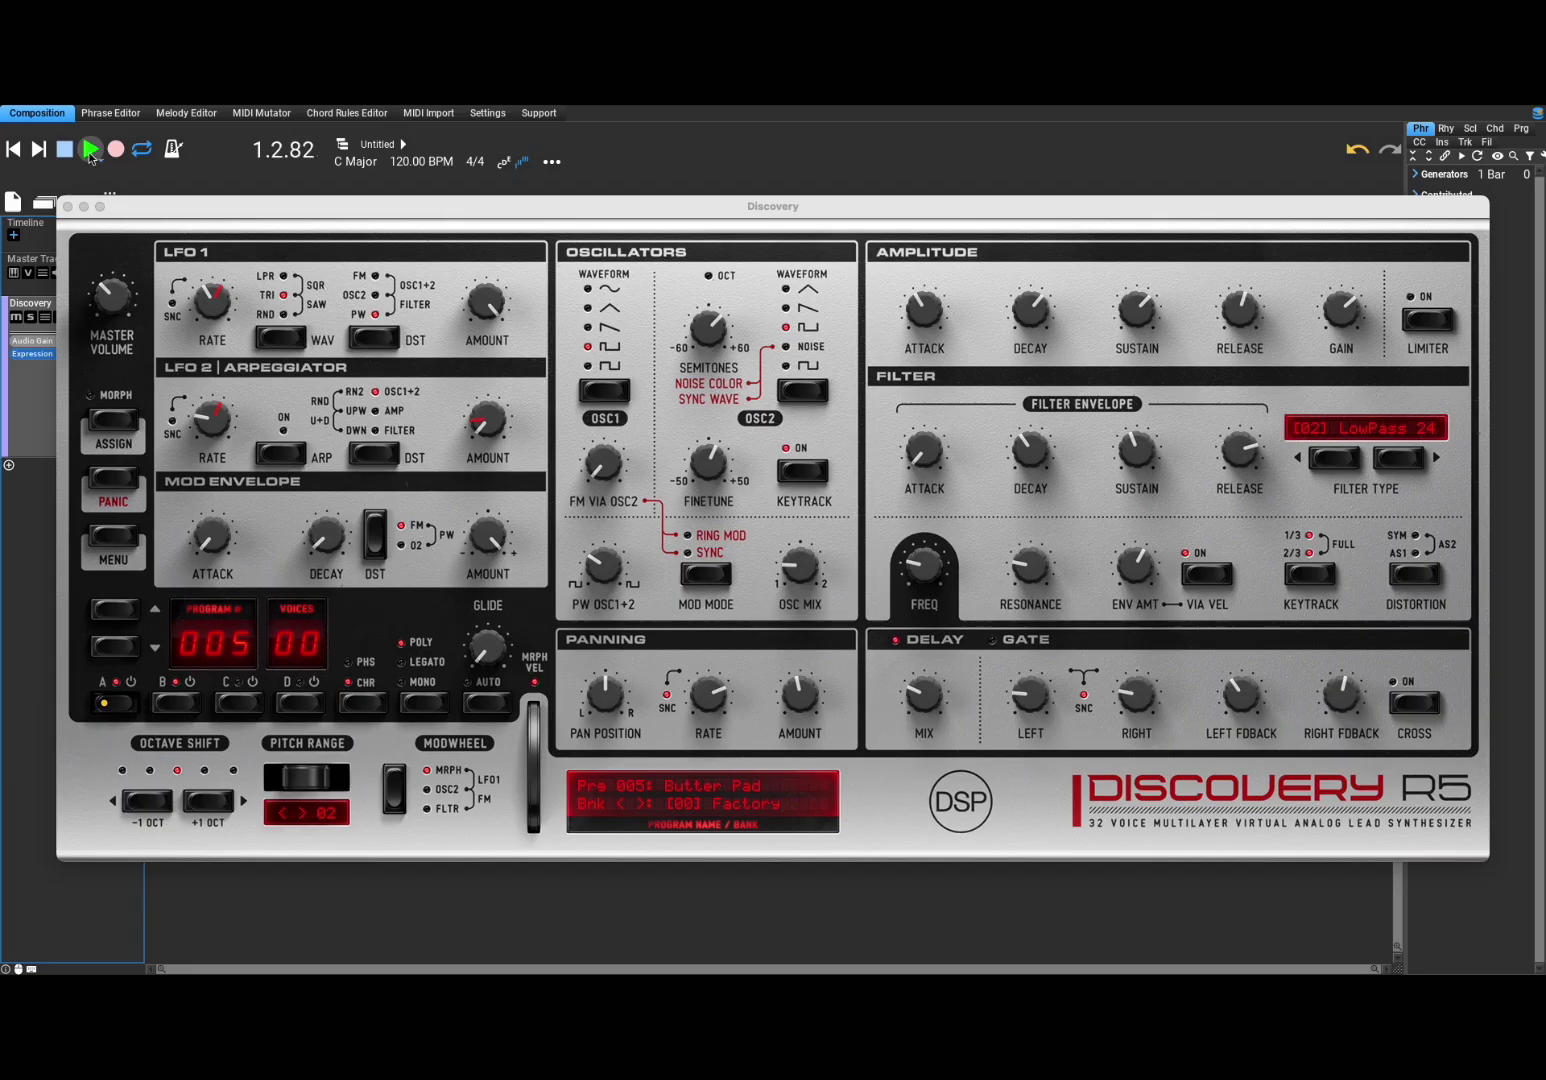
click(100, 306)
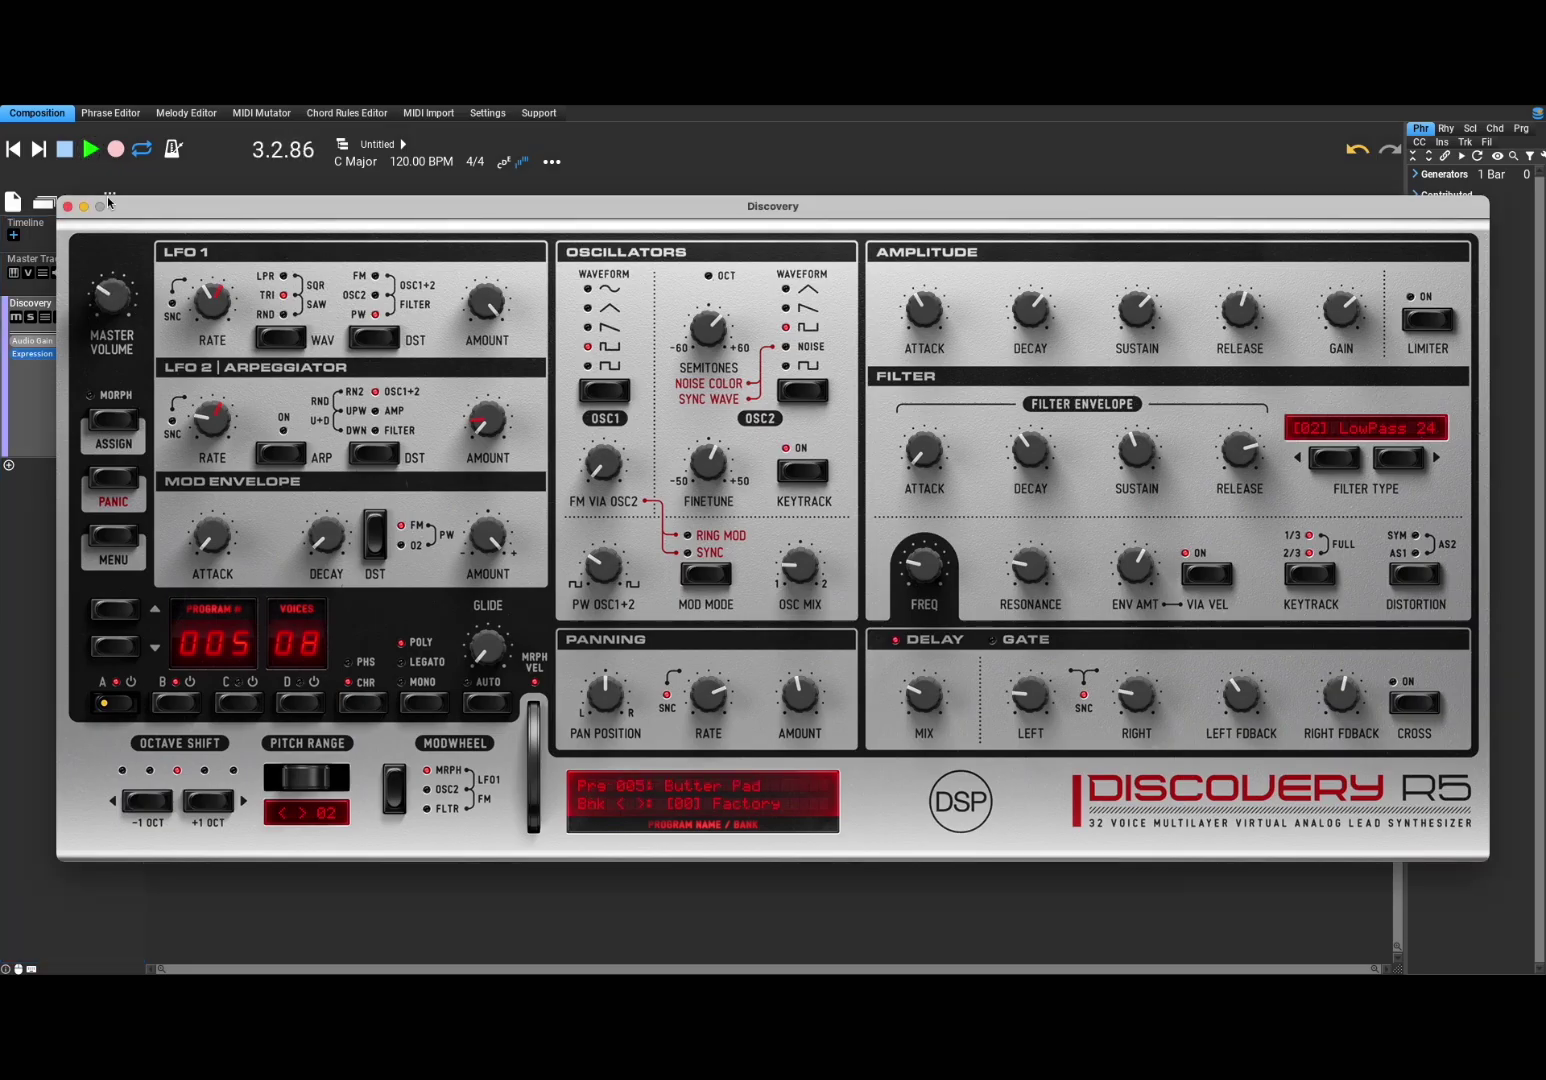
click(64, 149)
click(68, 207)
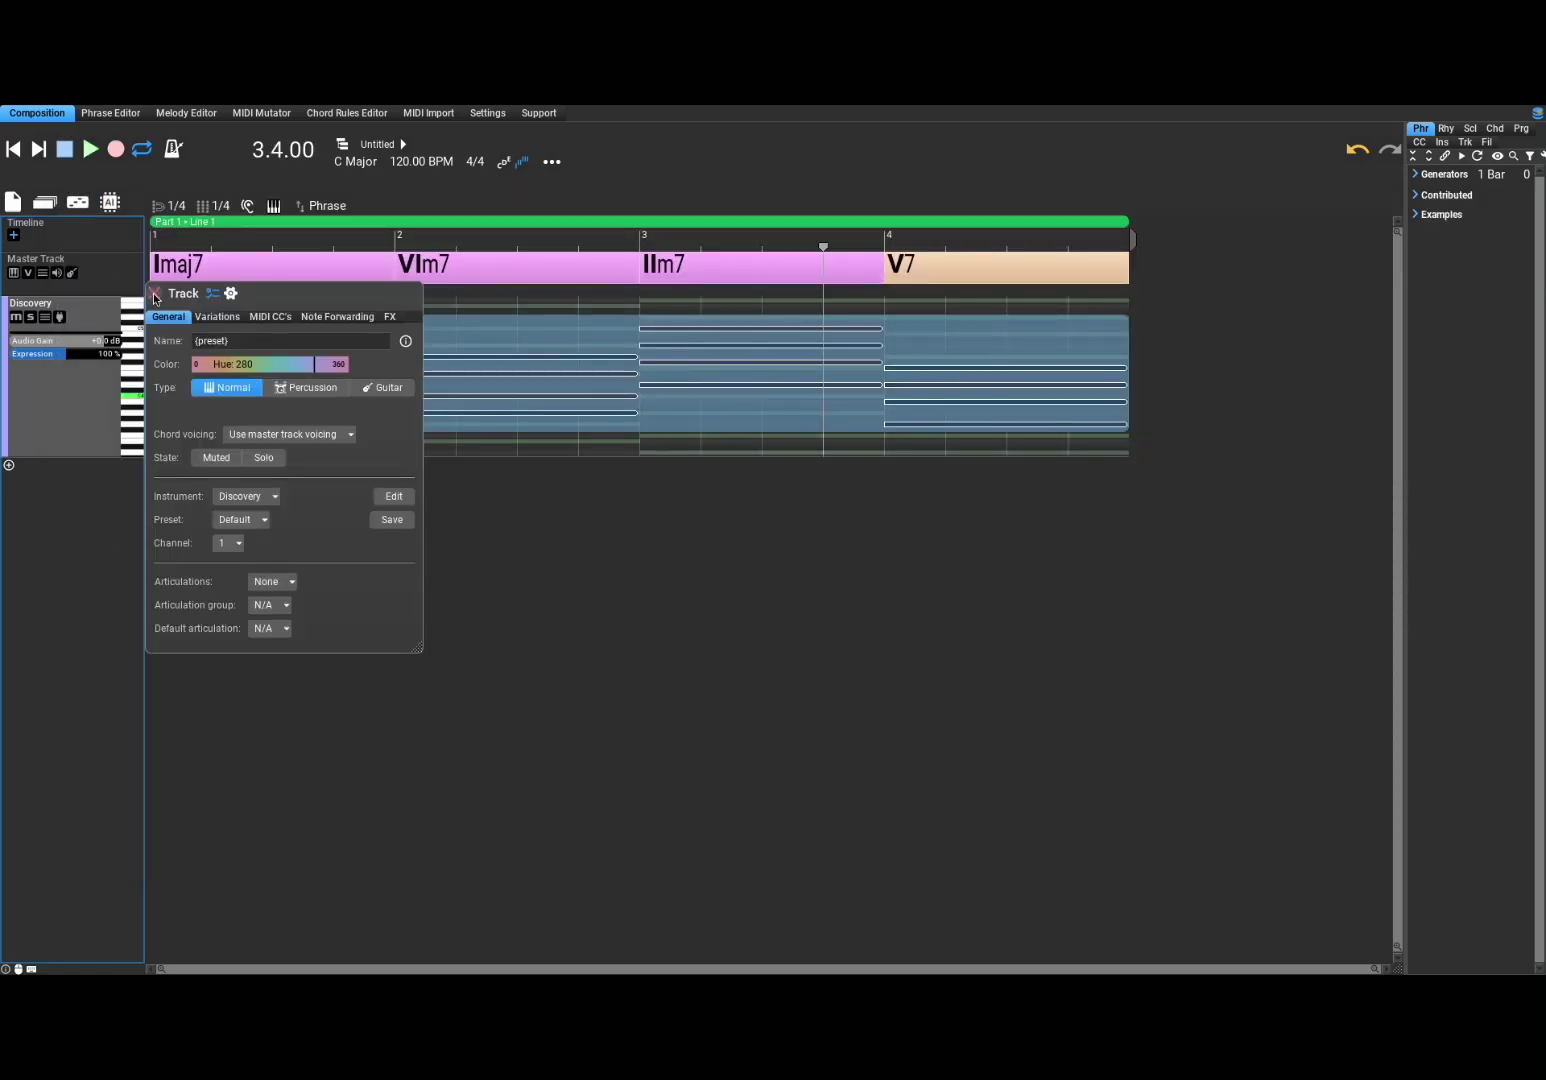
Have the AI suggest a chord-relative Bass phrase for the seventh-chord progression
click(154, 293)
click(110, 201)
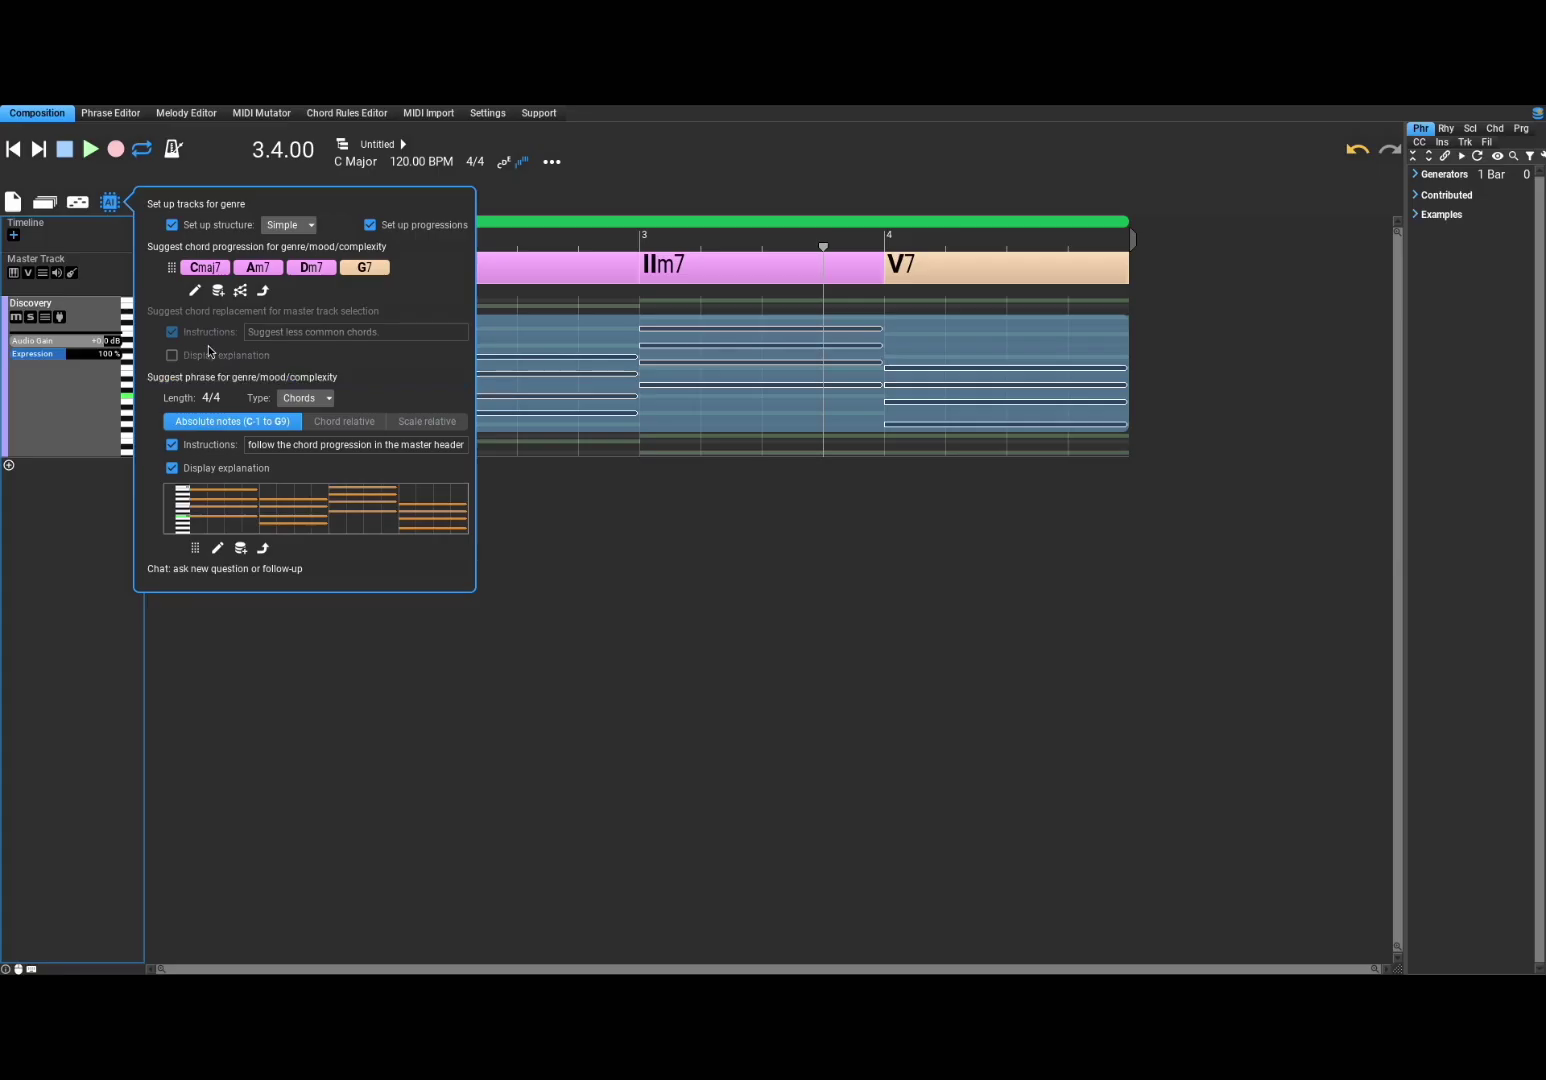
click(304, 399)
click(308, 415)
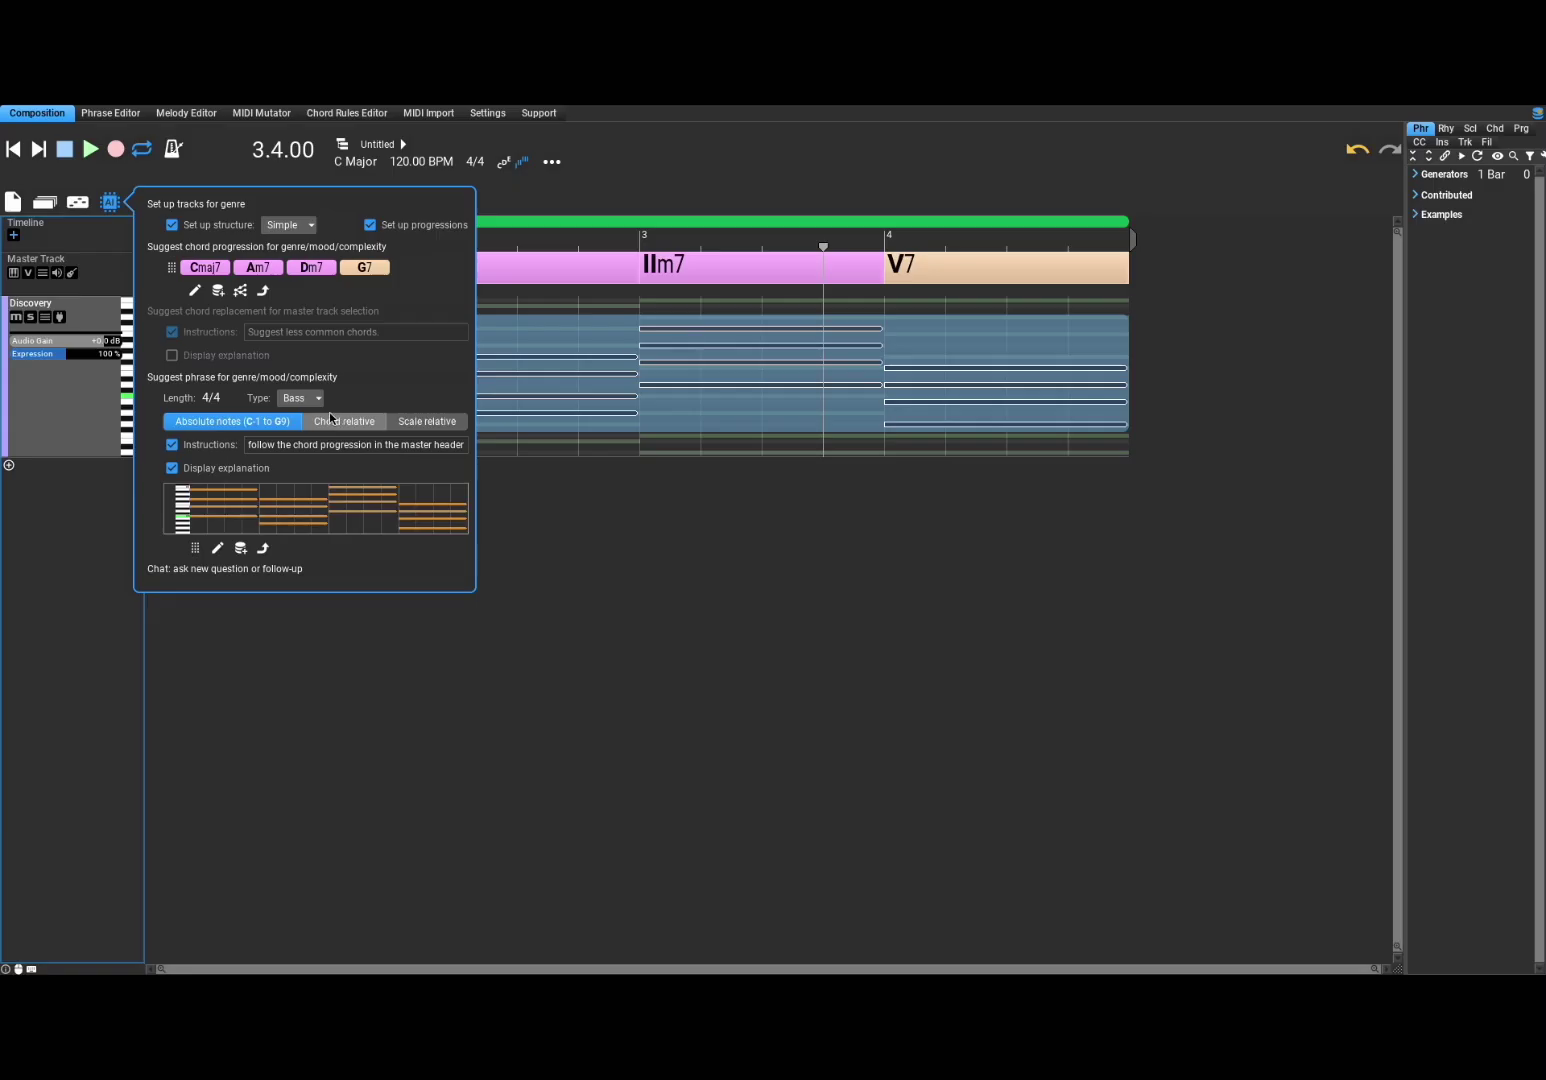
click(331, 427)
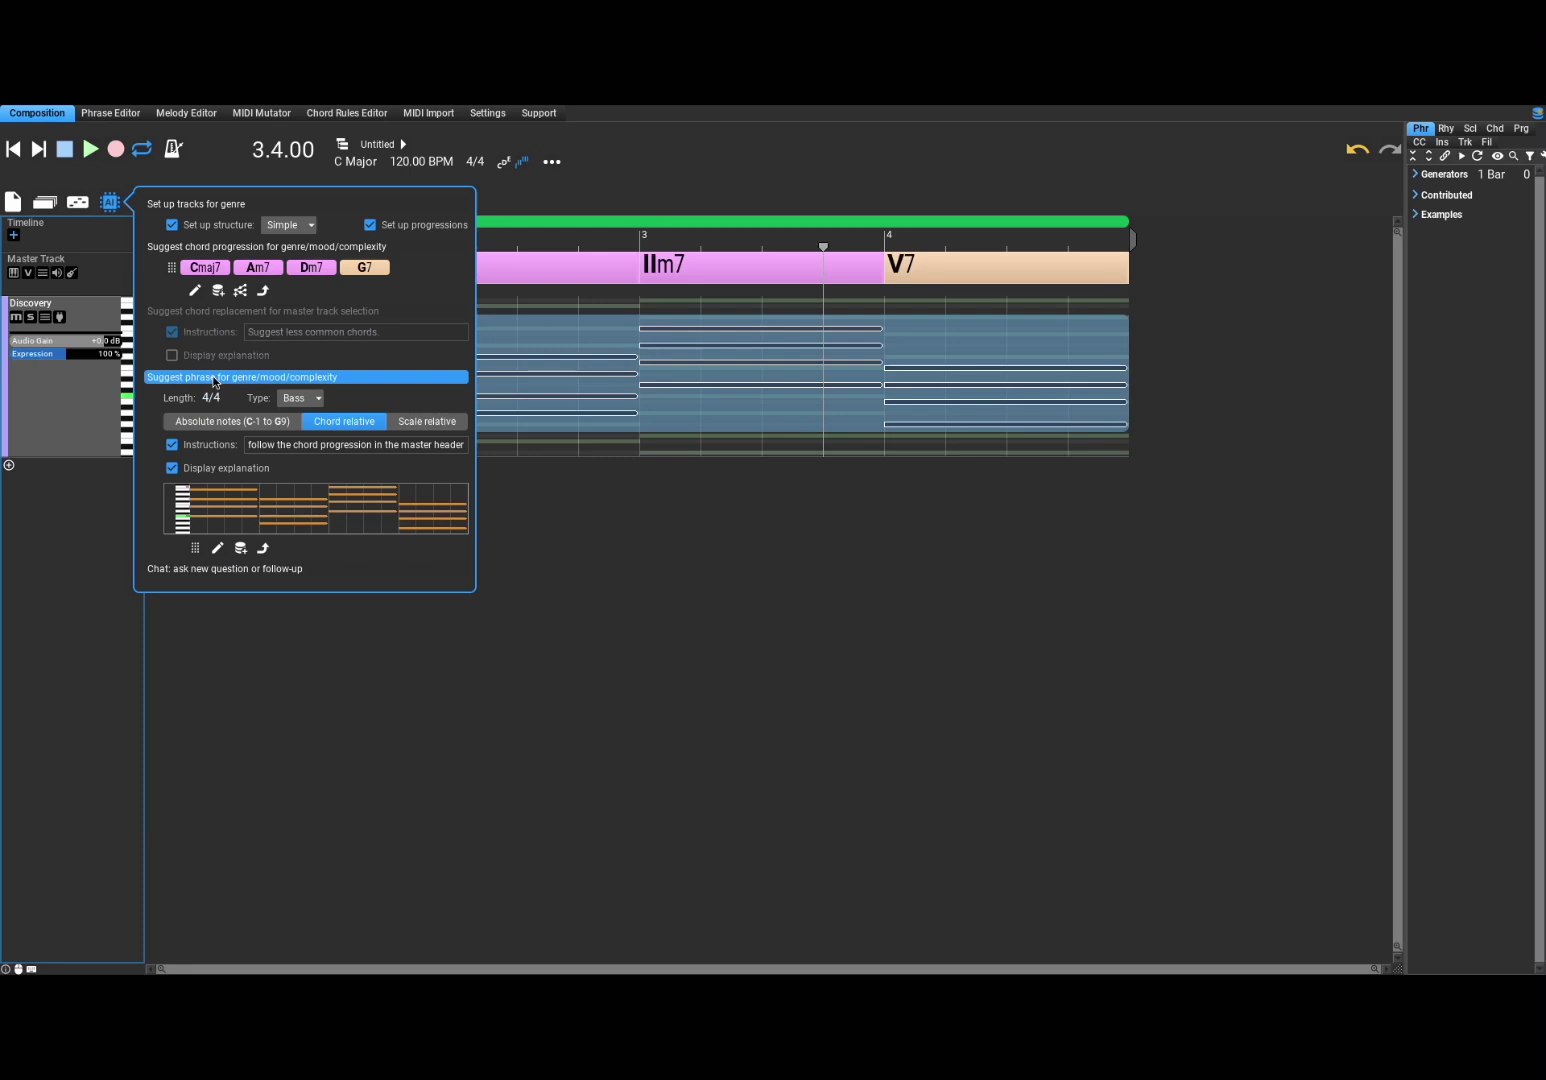
click(215, 378)
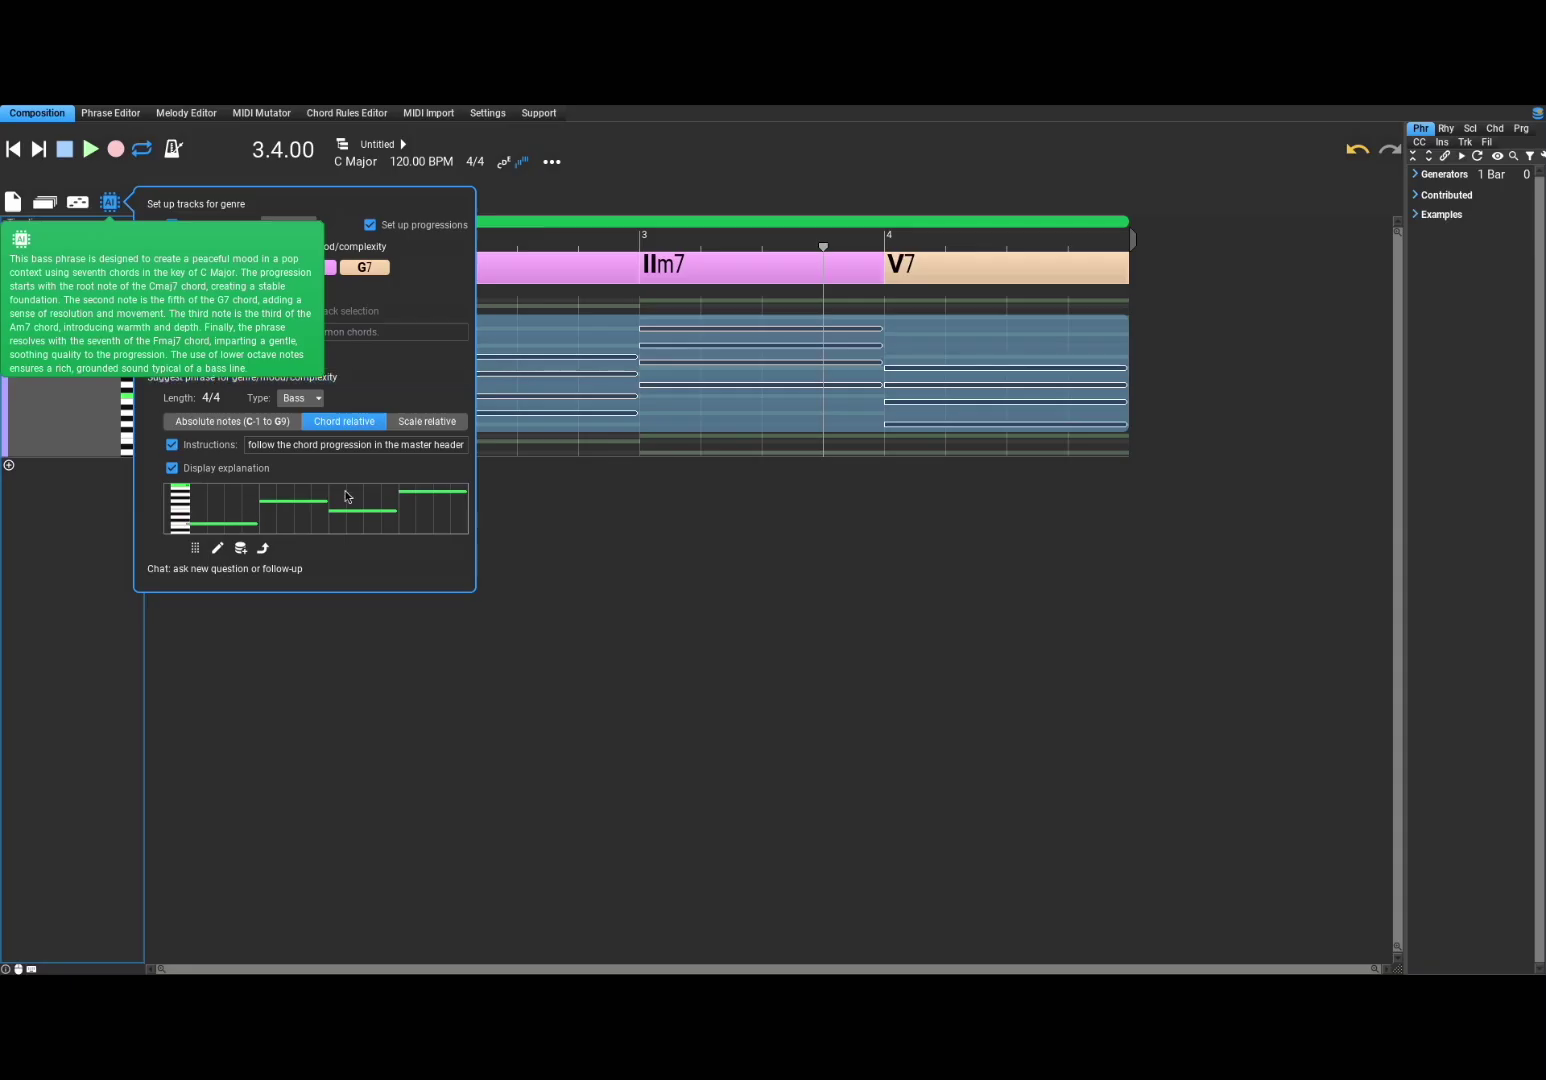
Insert the suggested bass phrase into a new Stereo Grand track
click(266, 549)
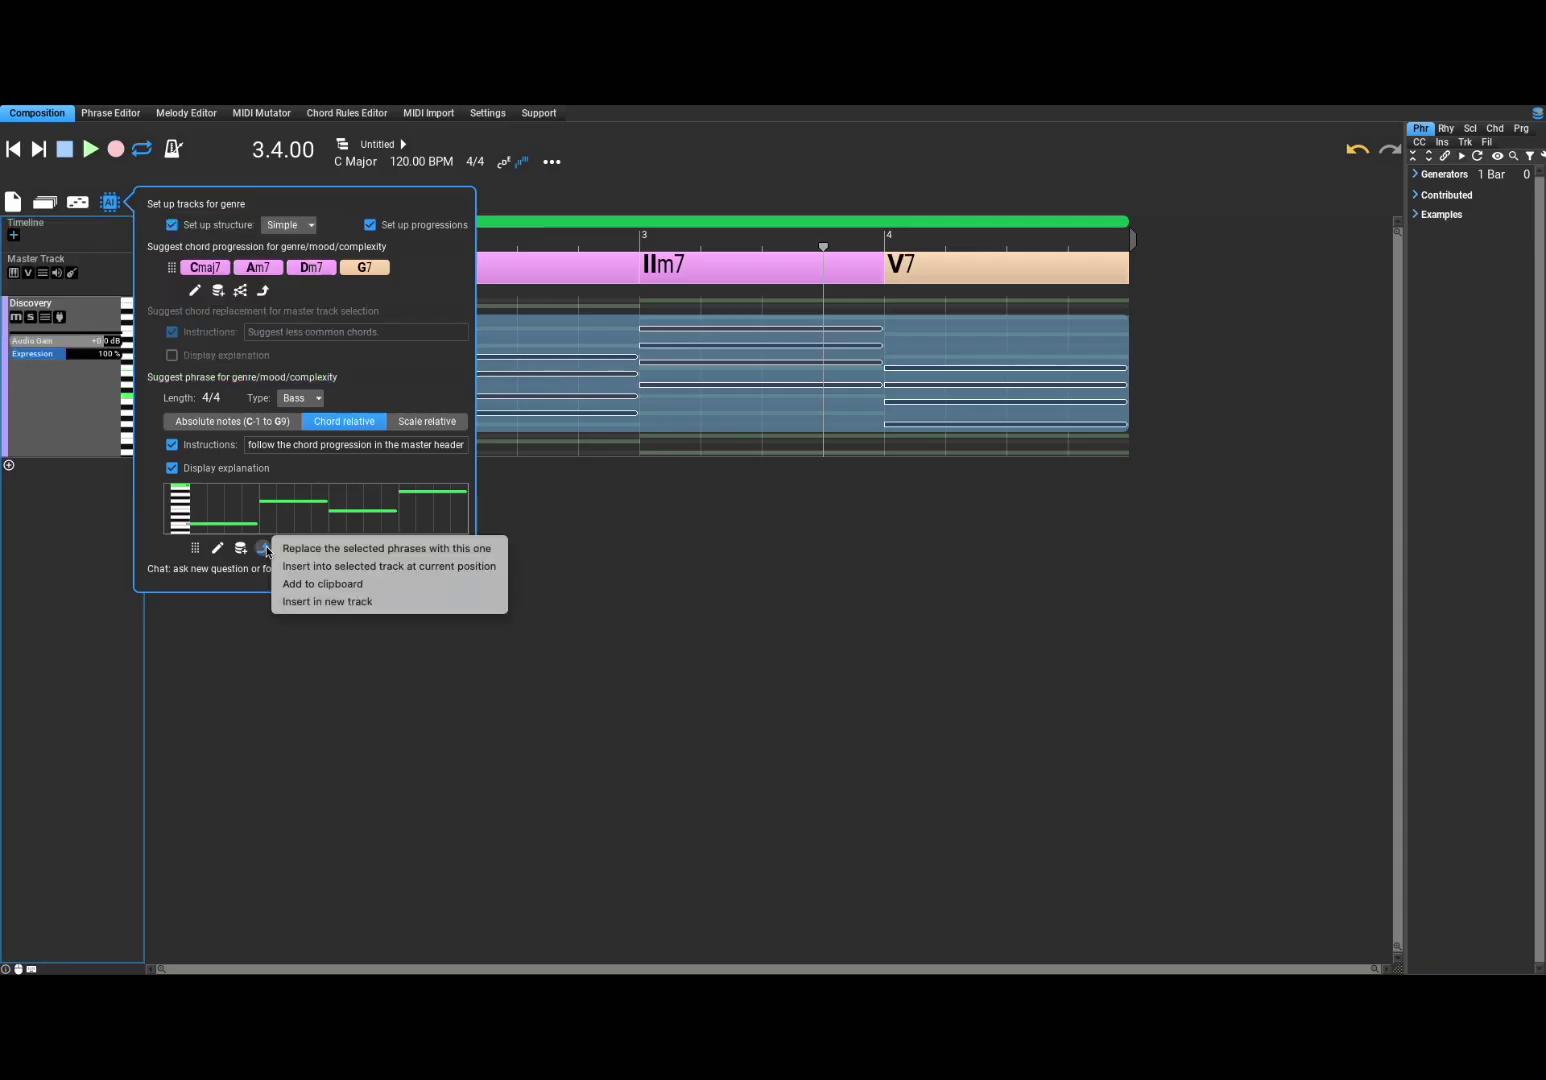
click(312, 600)
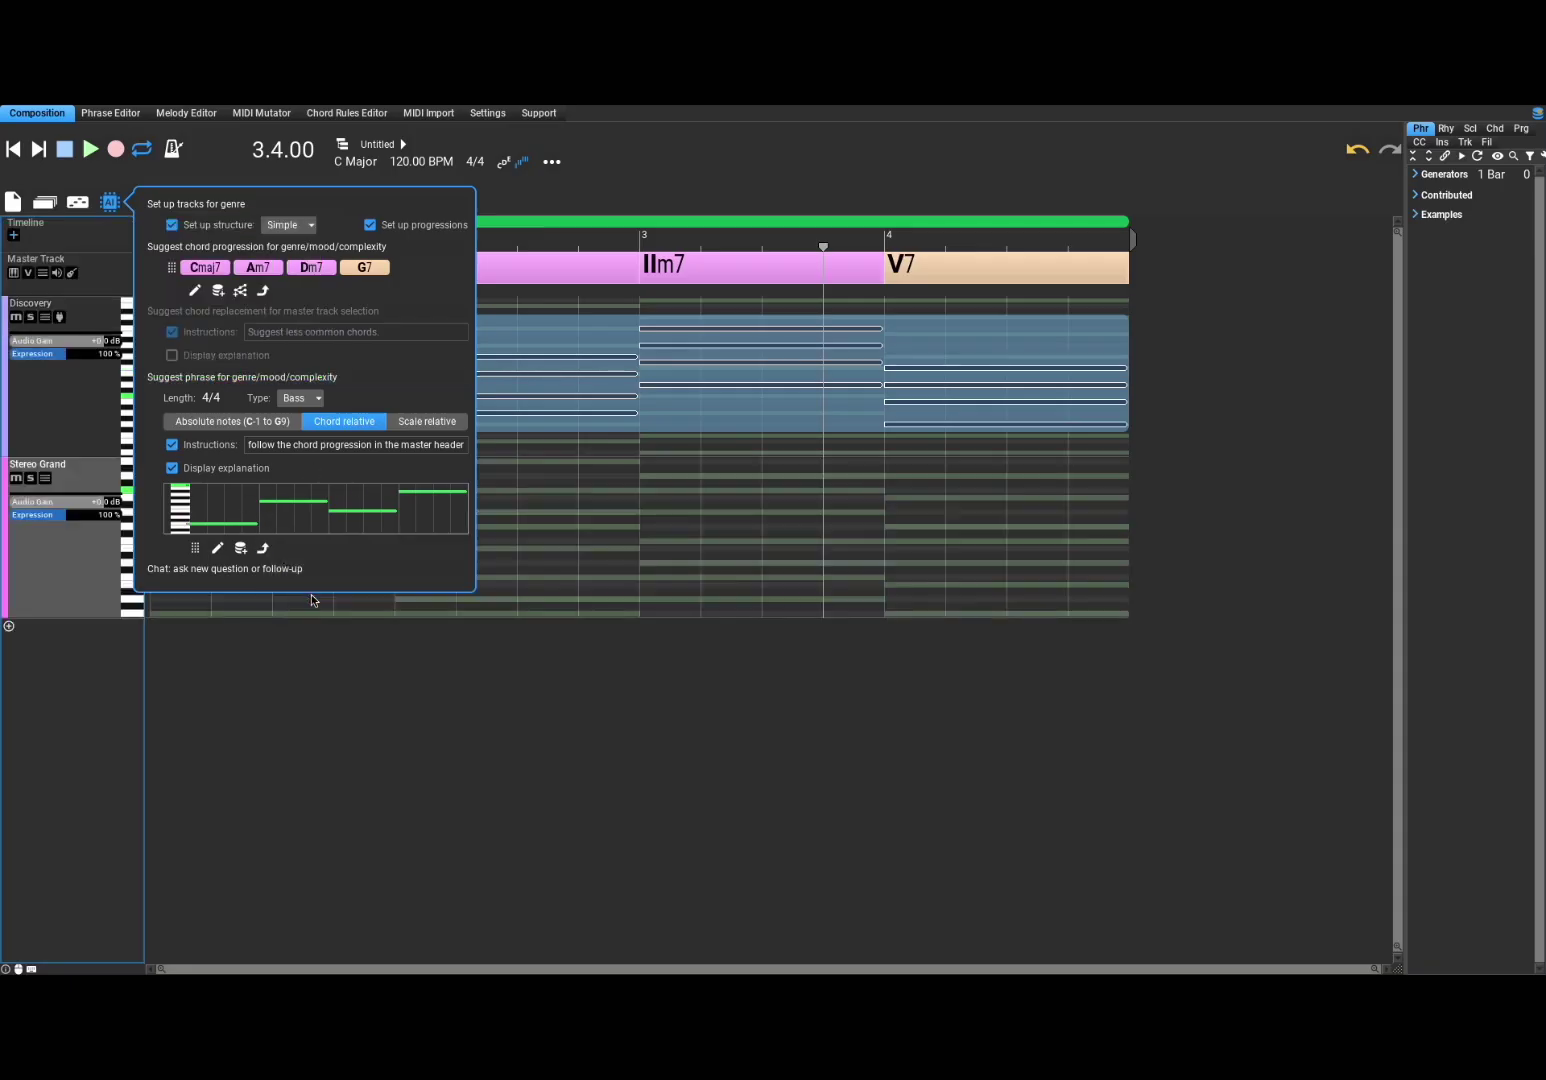
click(341, 714)
Stretch the bass phrase to the end of bar 4 and select its Stereo Grand track
click(342, 540)
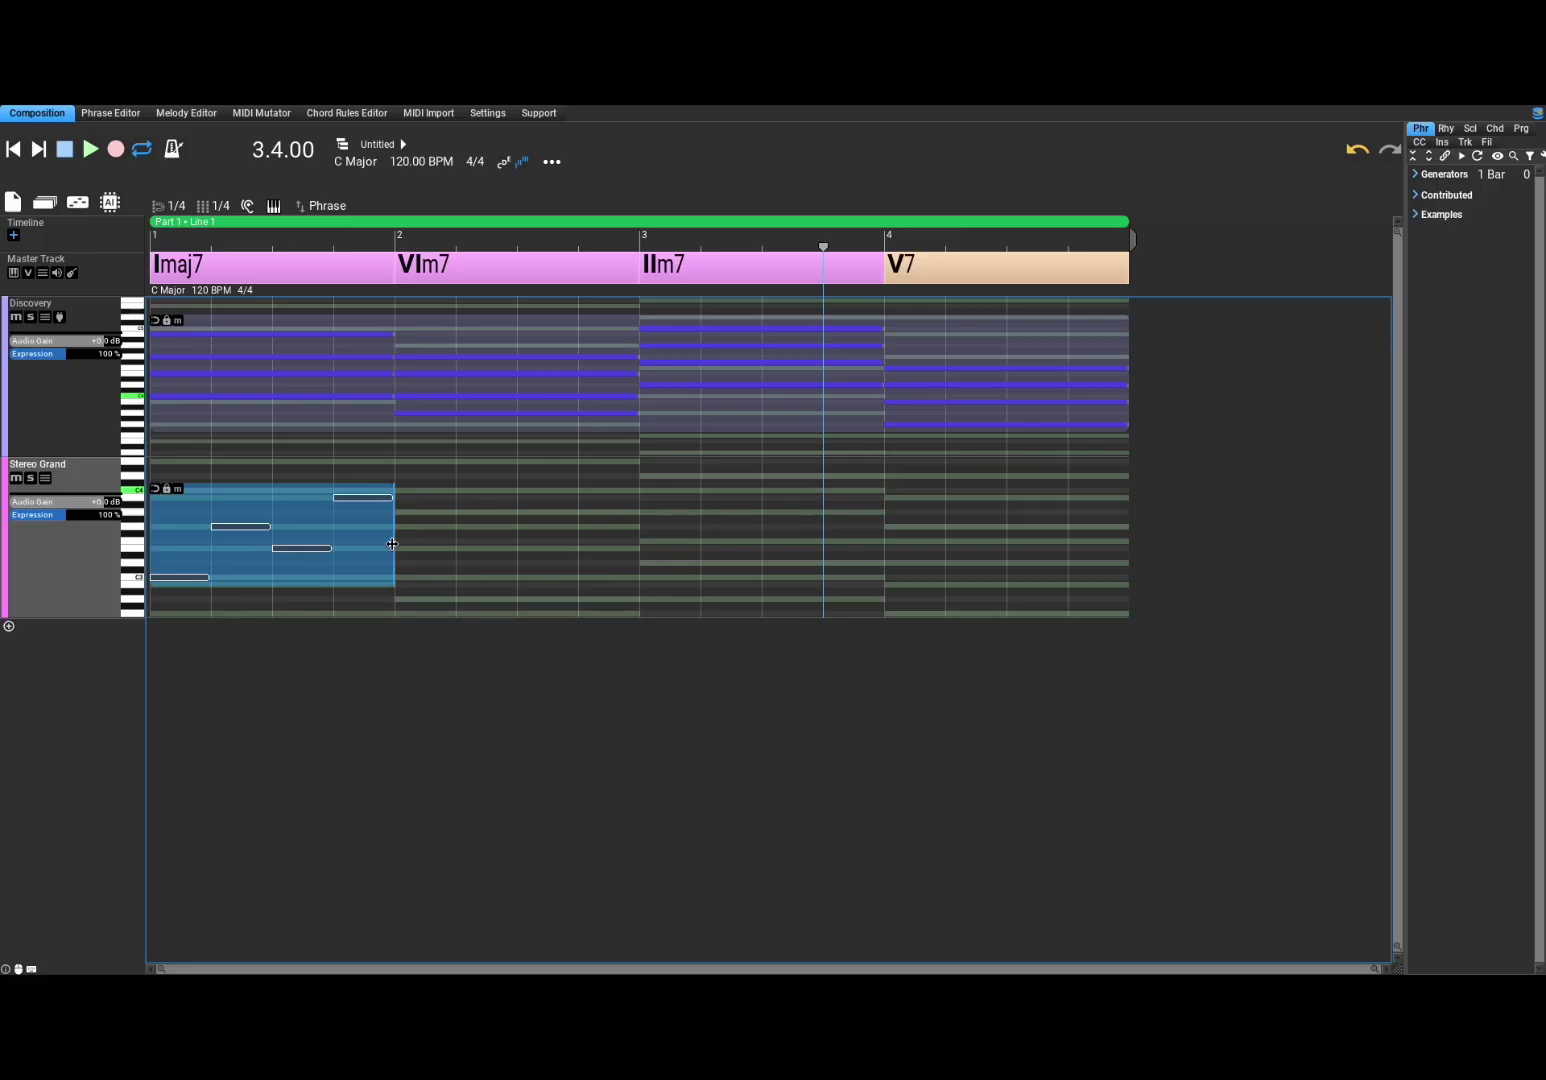
drag(392, 544, 1103, 572)
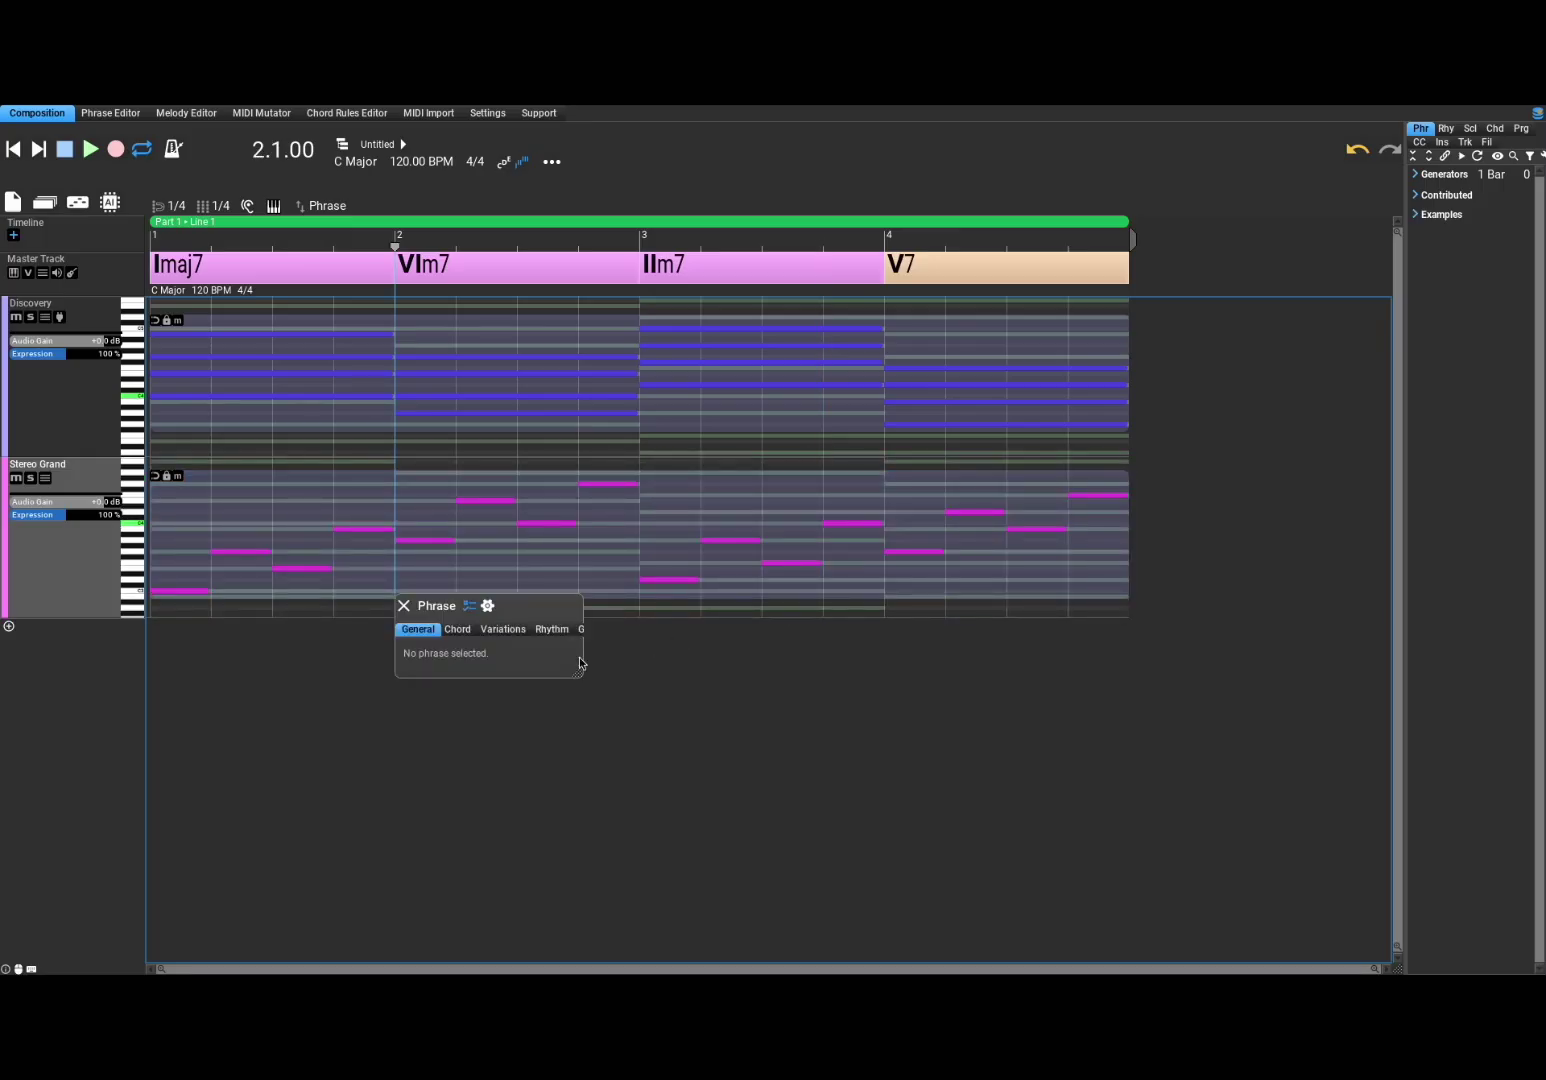
click(404, 606)
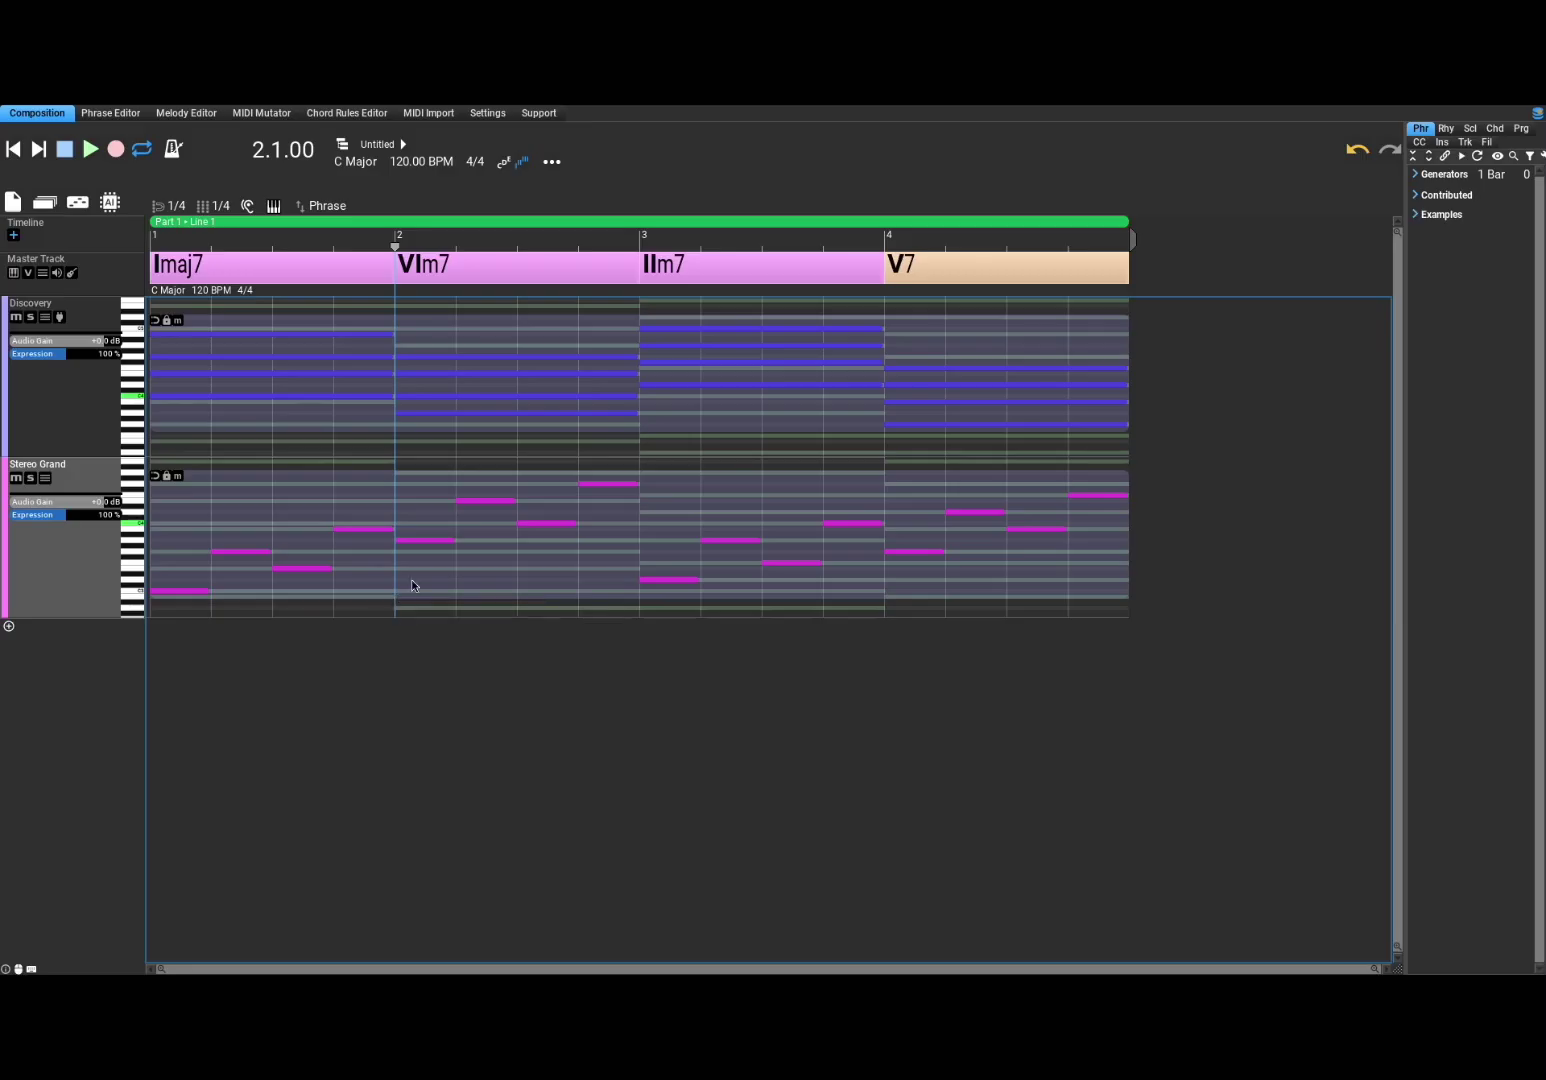
click(66, 541)
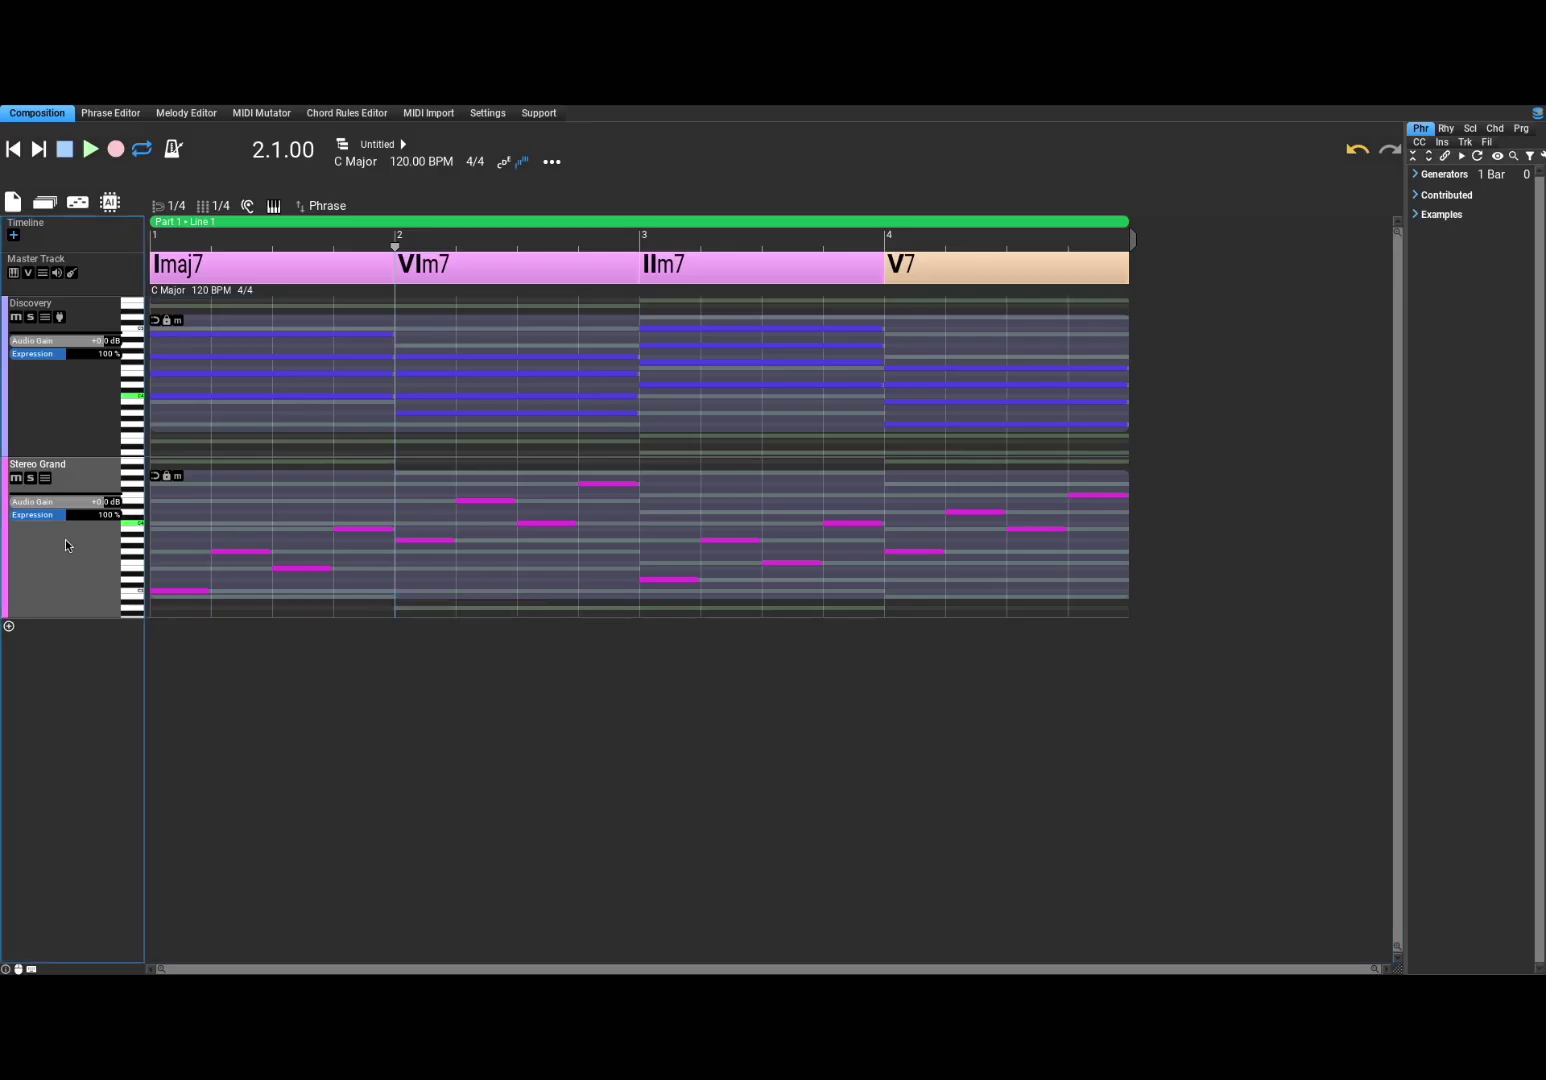
Replace the bass track's Stereo Grand instrument with Discovery.vst3
double_click(62, 537)
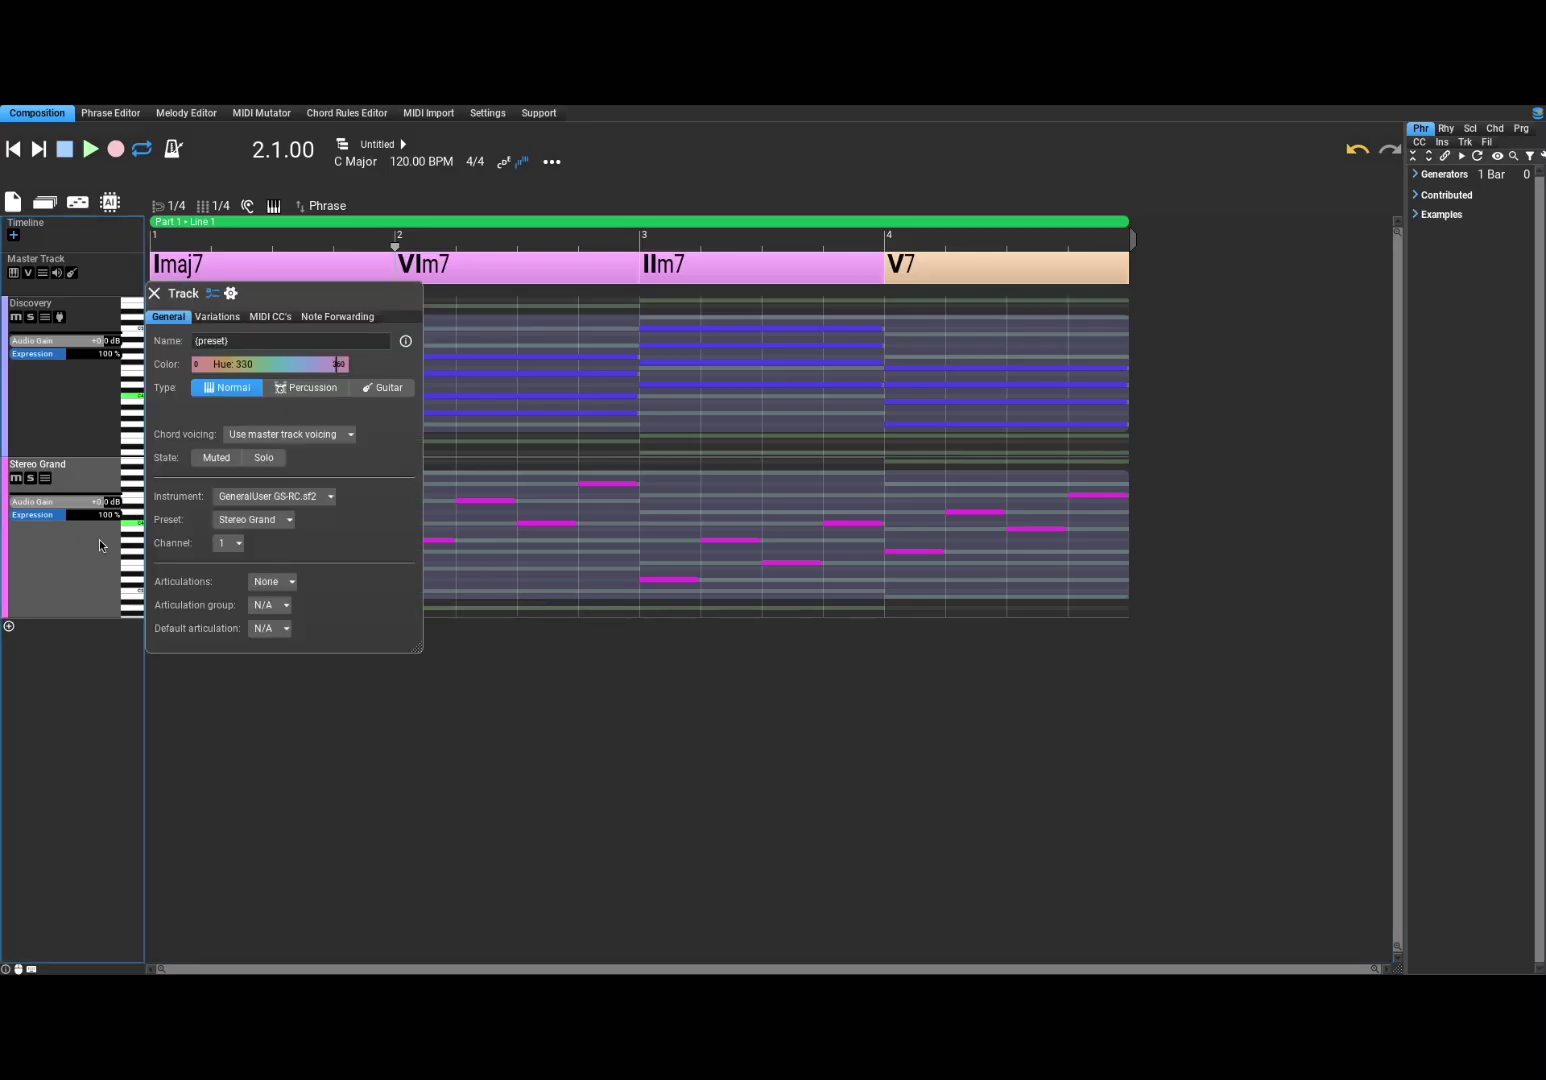
click(285, 497)
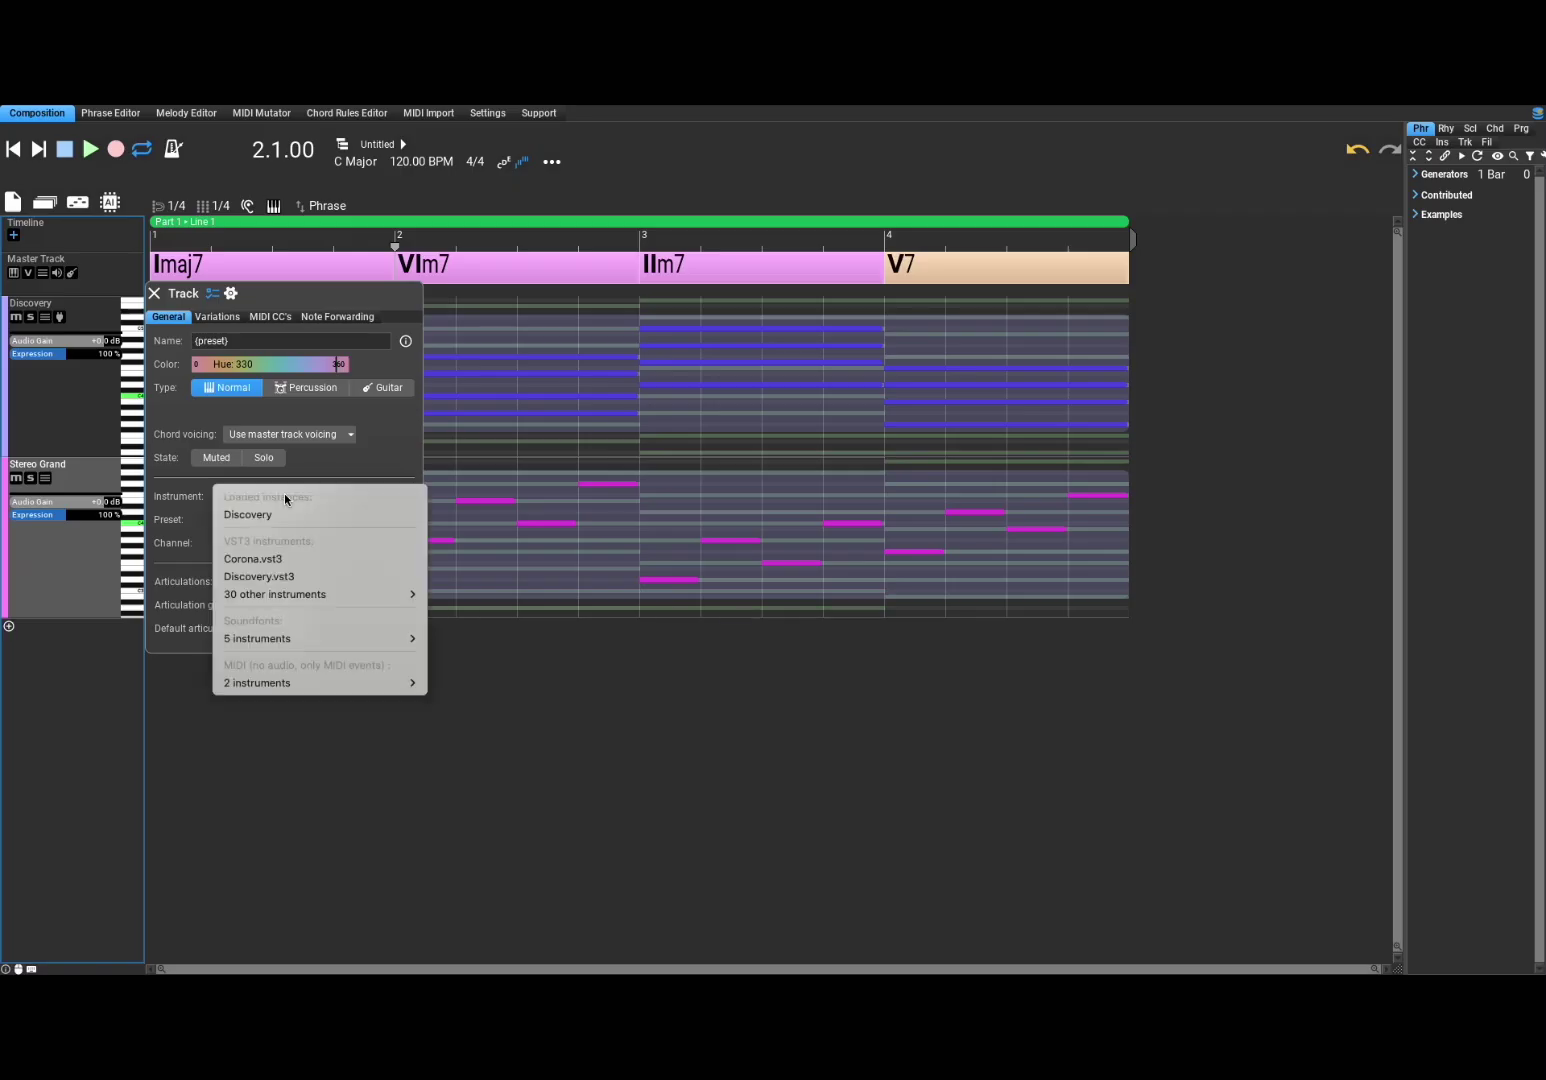
click(320, 578)
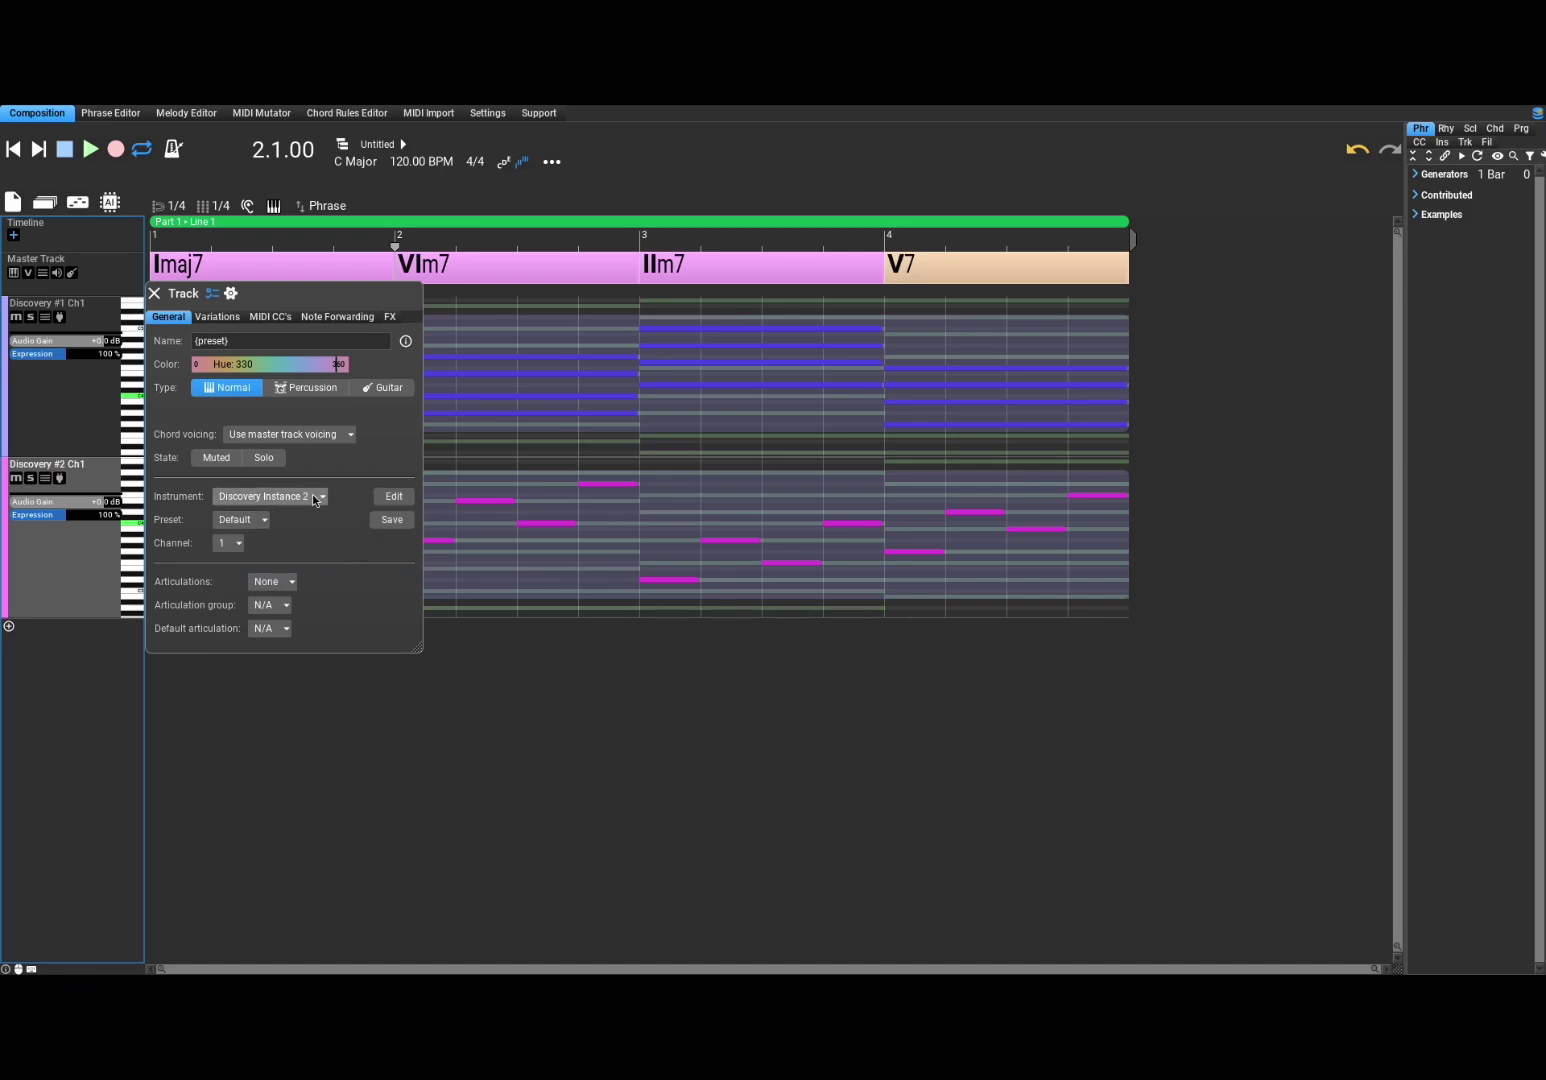
Load Discovery preset 035: SourceBass, lower its master volume, and play from the start
click(394, 497)
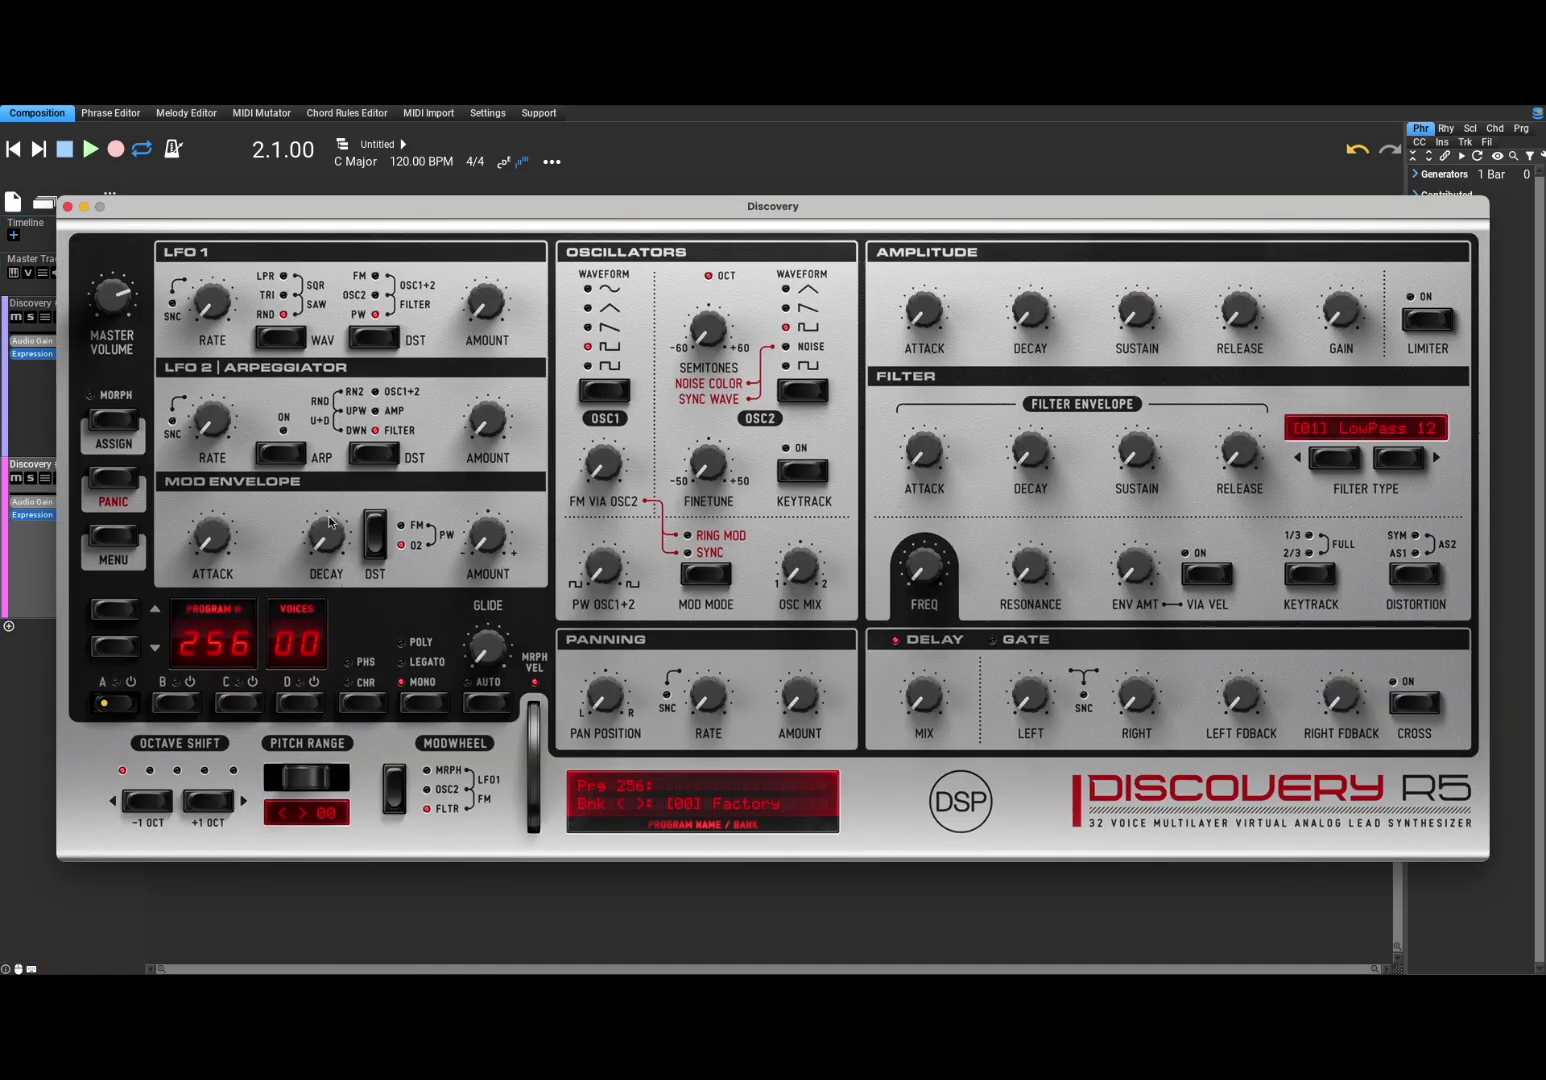
click(215, 641)
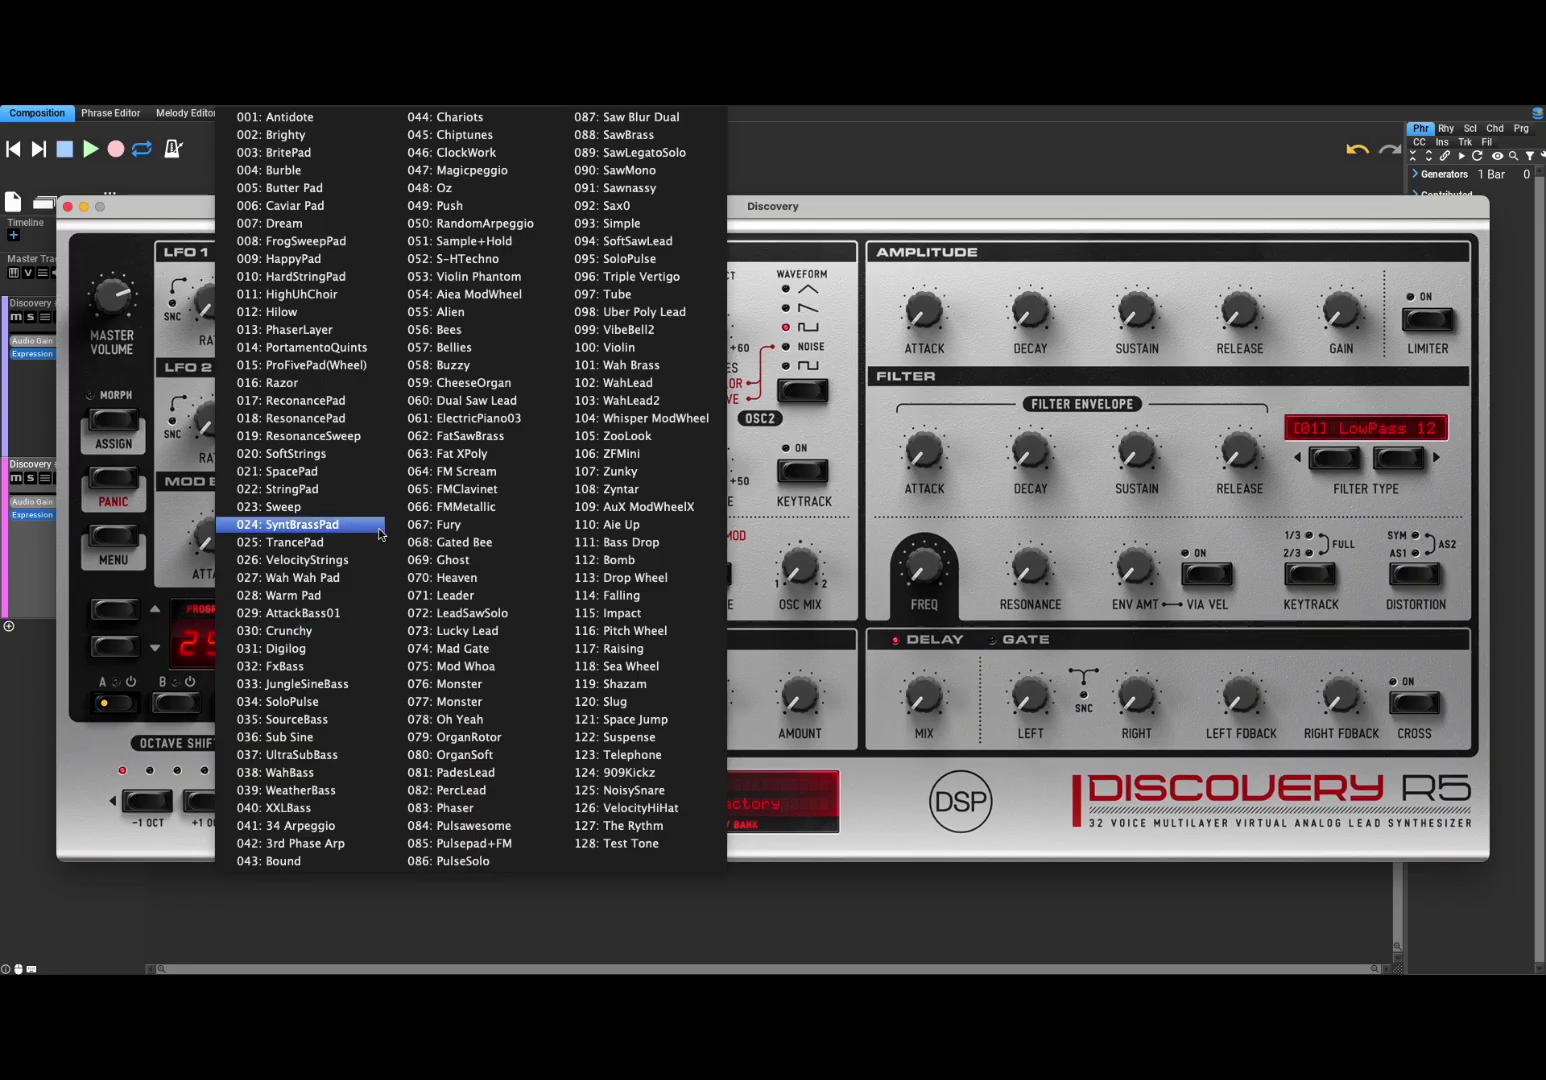
click(334, 717)
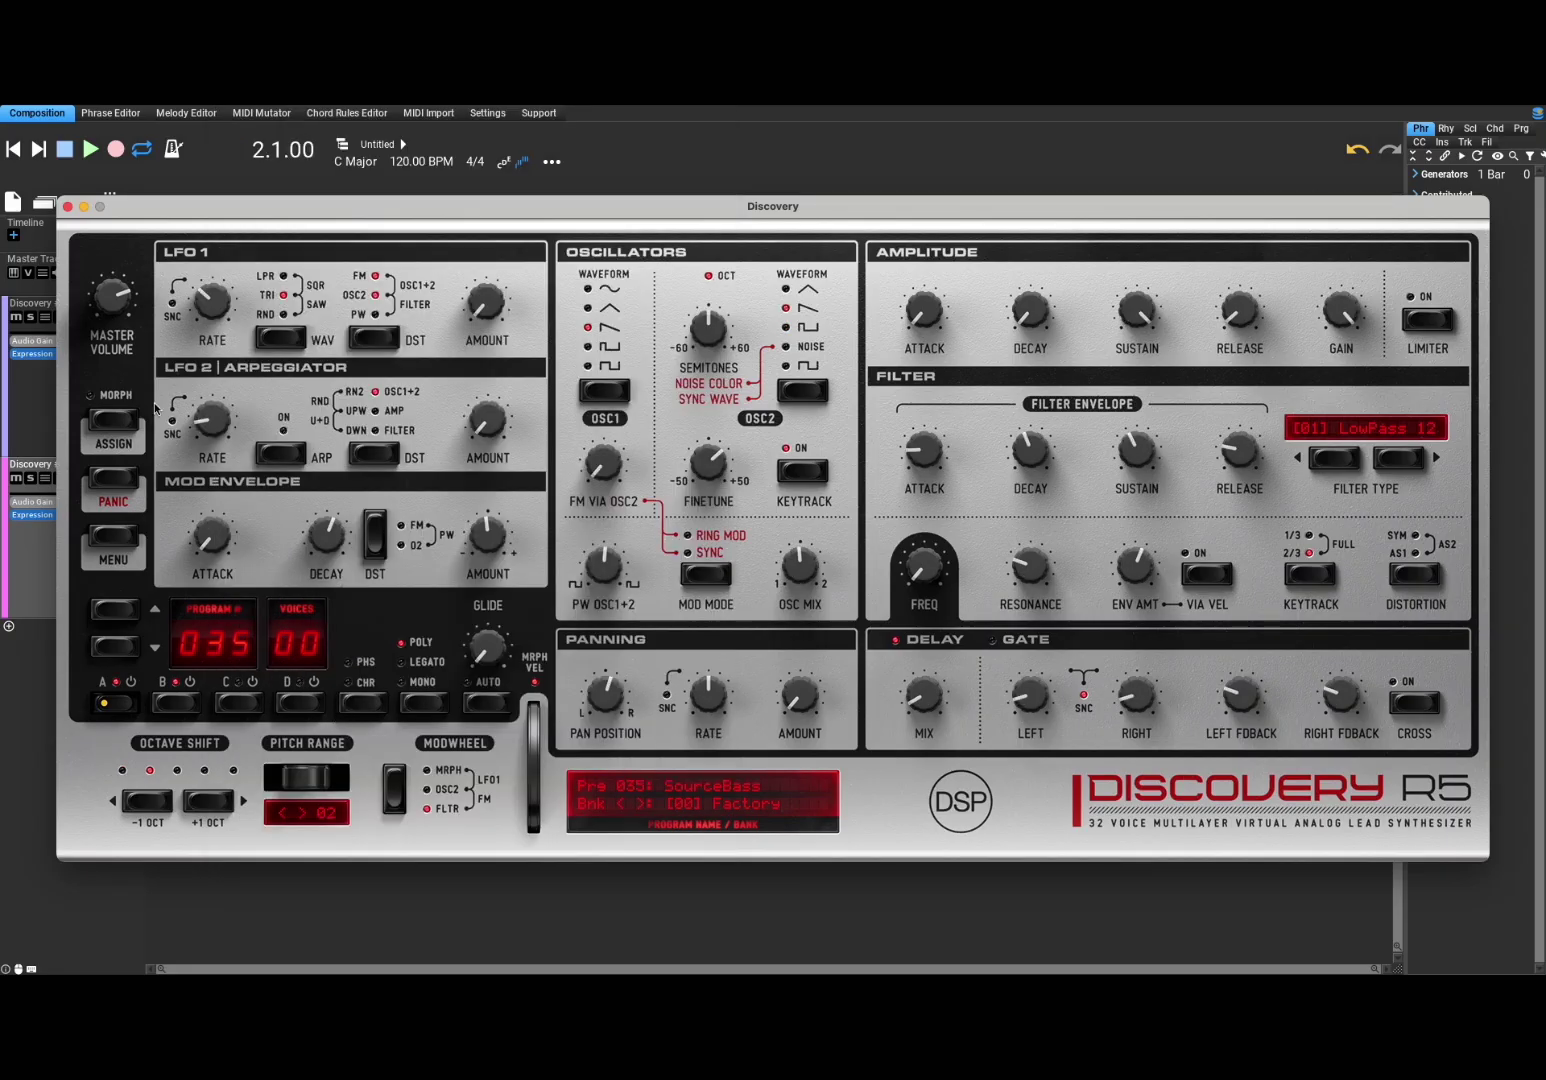
drag(120, 305, 103, 388)
click(66, 149)
click(91, 150)
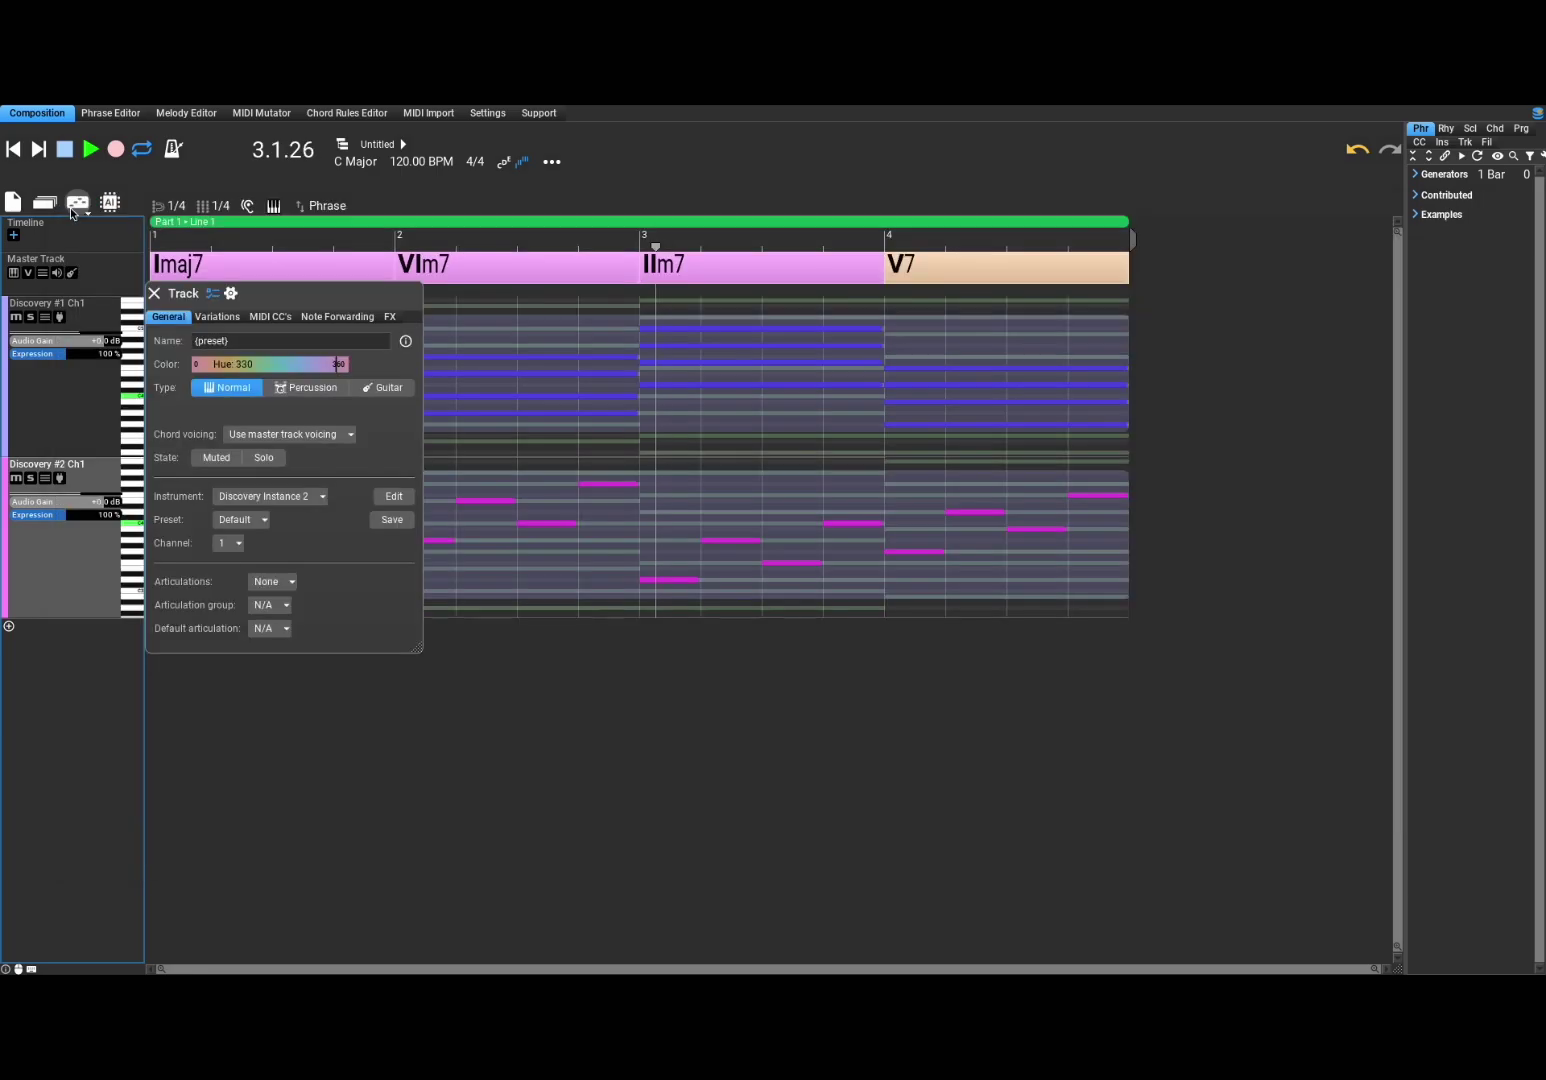
Stop playback and have the AI suggest a Melody phrase following the chords
click(458, 645)
click(65, 150)
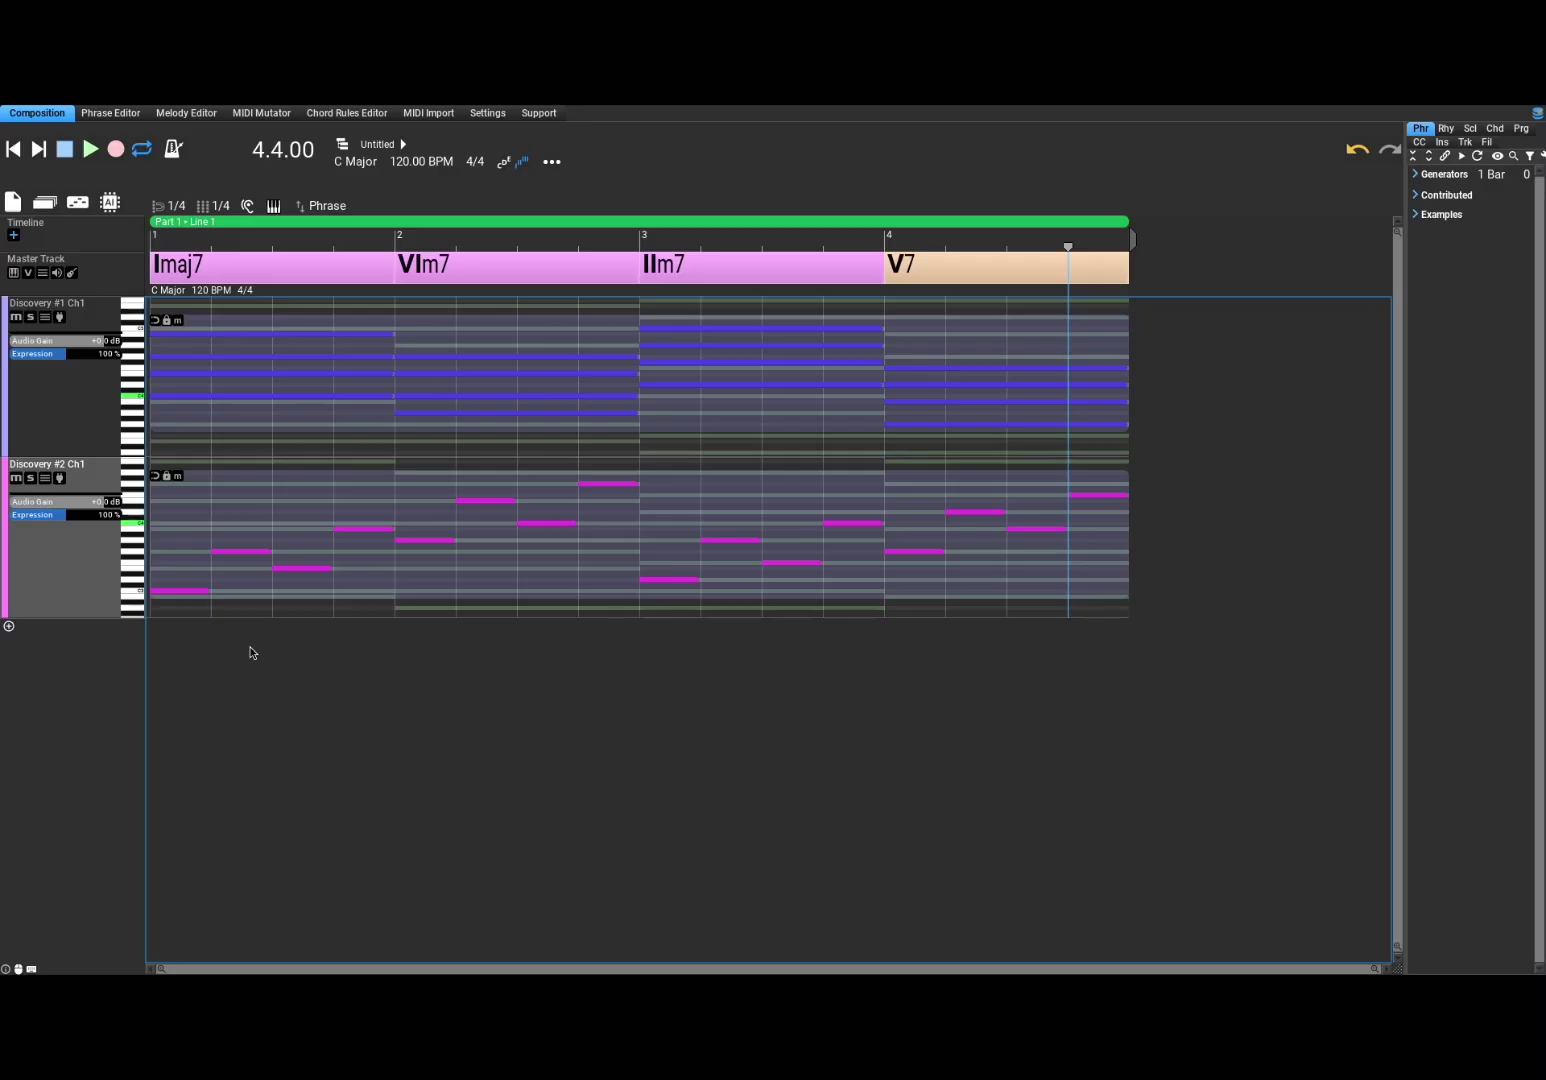
click(110, 203)
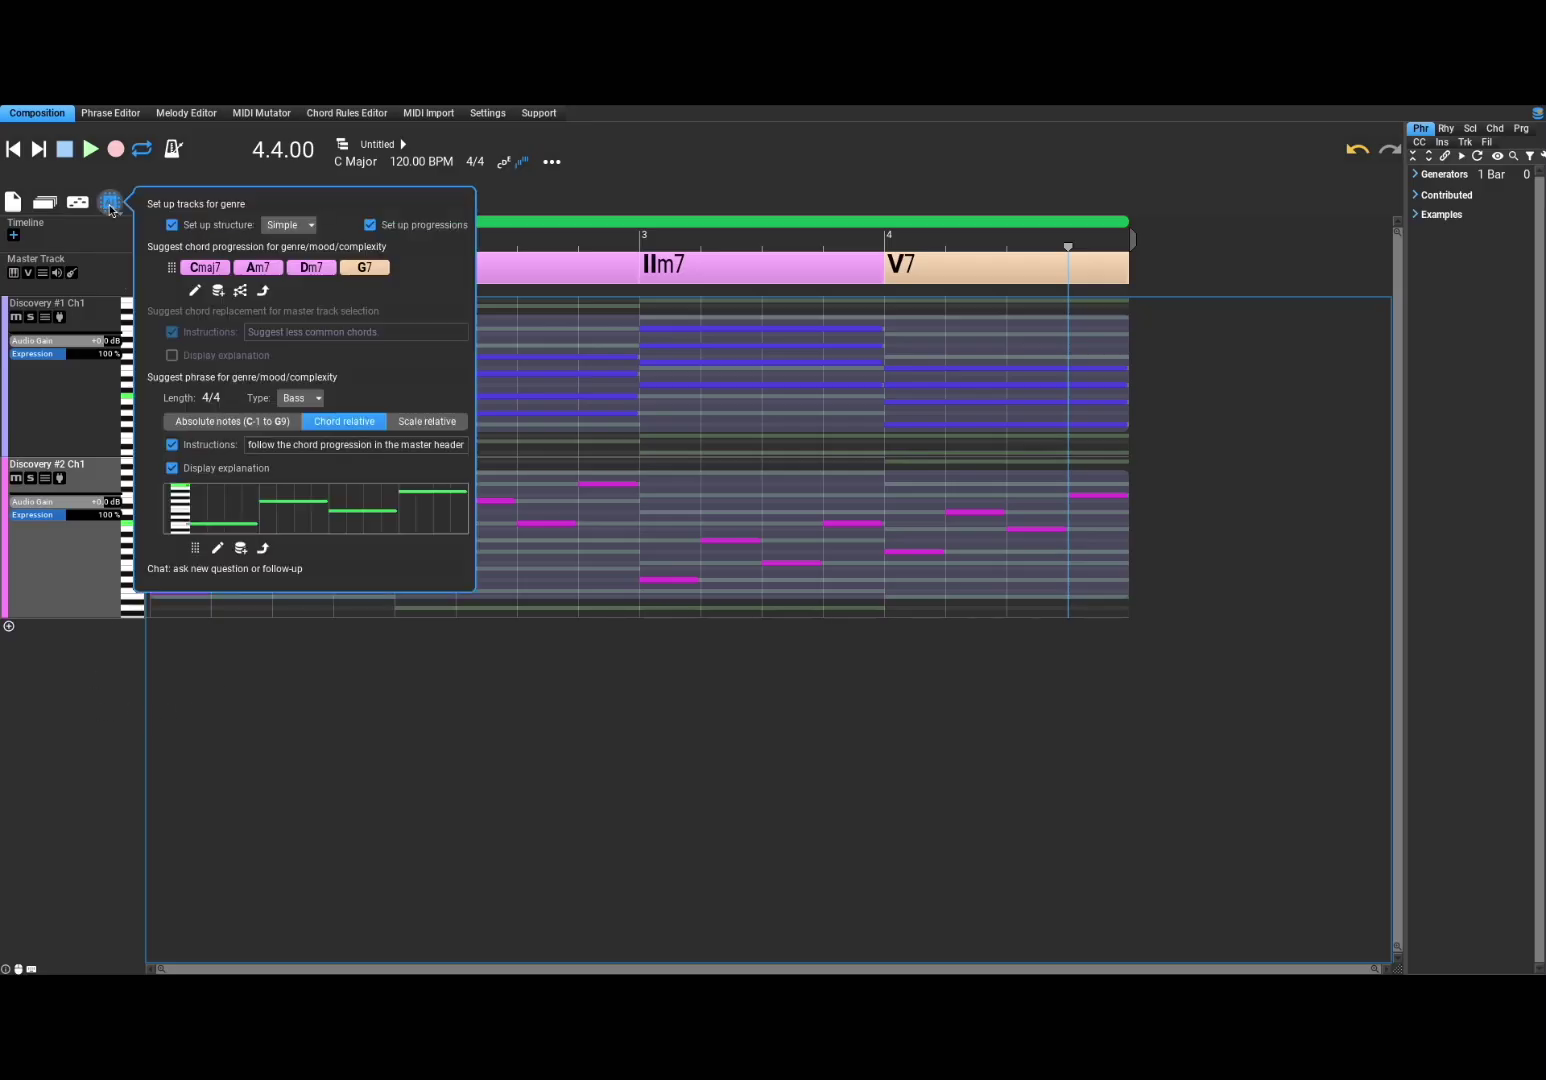
click(308, 399)
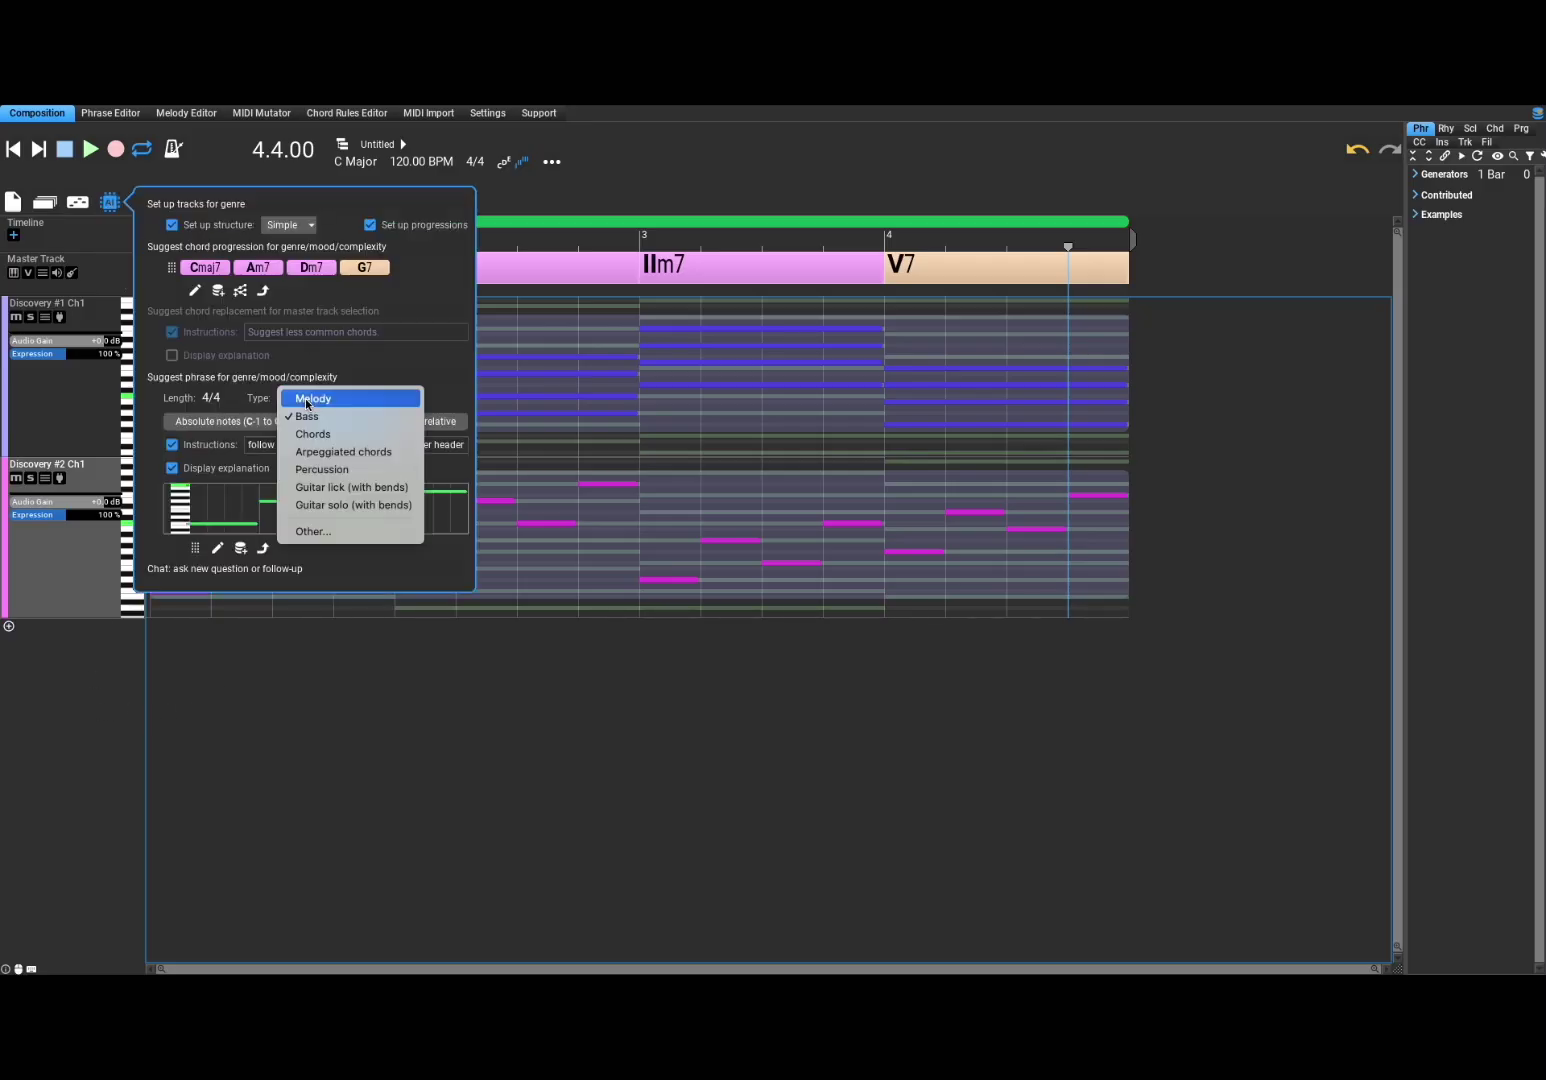
click(327, 399)
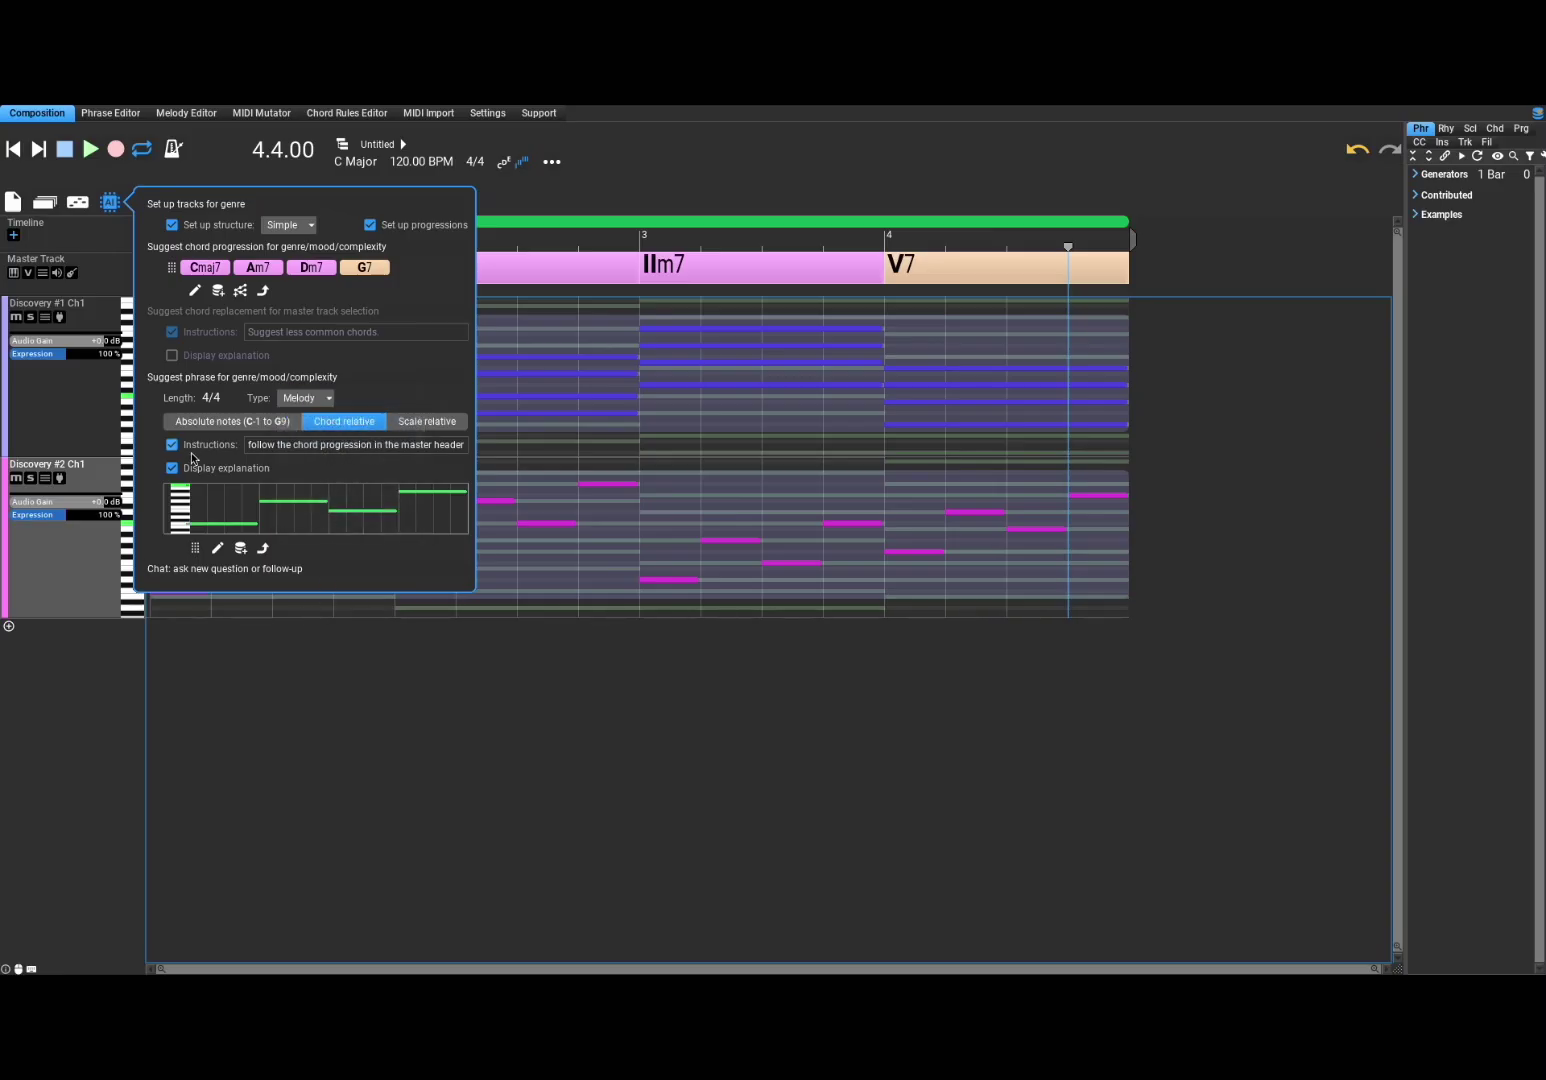
click(217, 378)
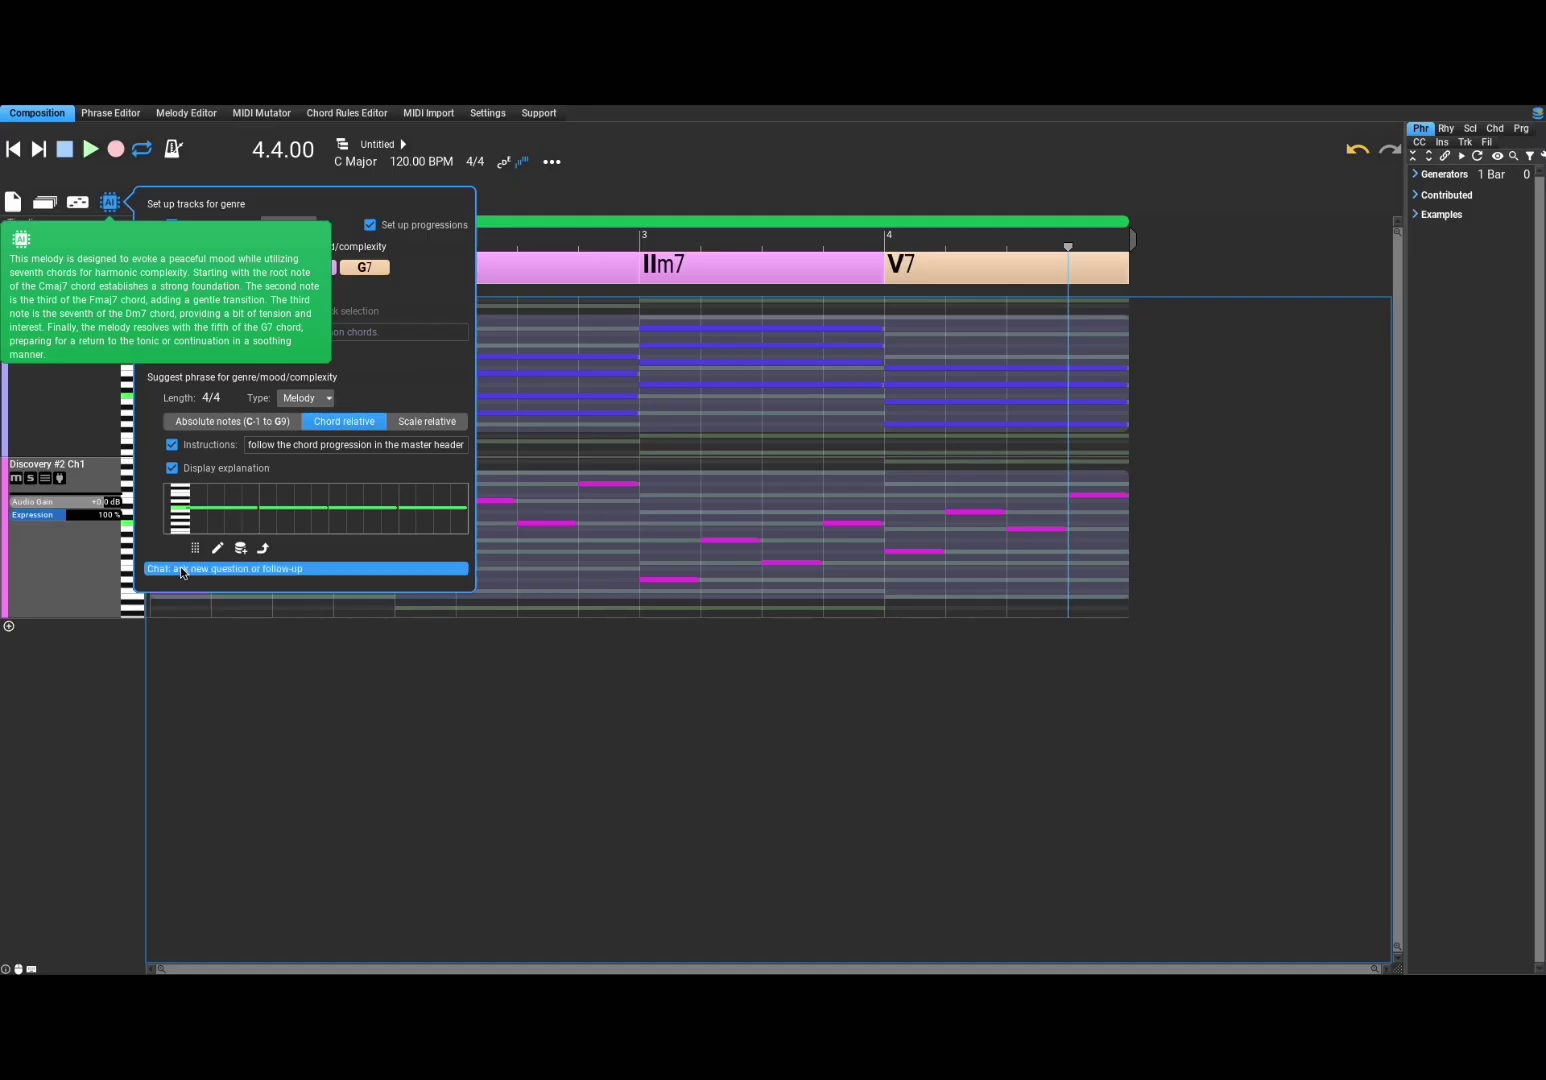
Ask the enlarged AI chat to make the melody more interesting with more movement
click(236, 569)
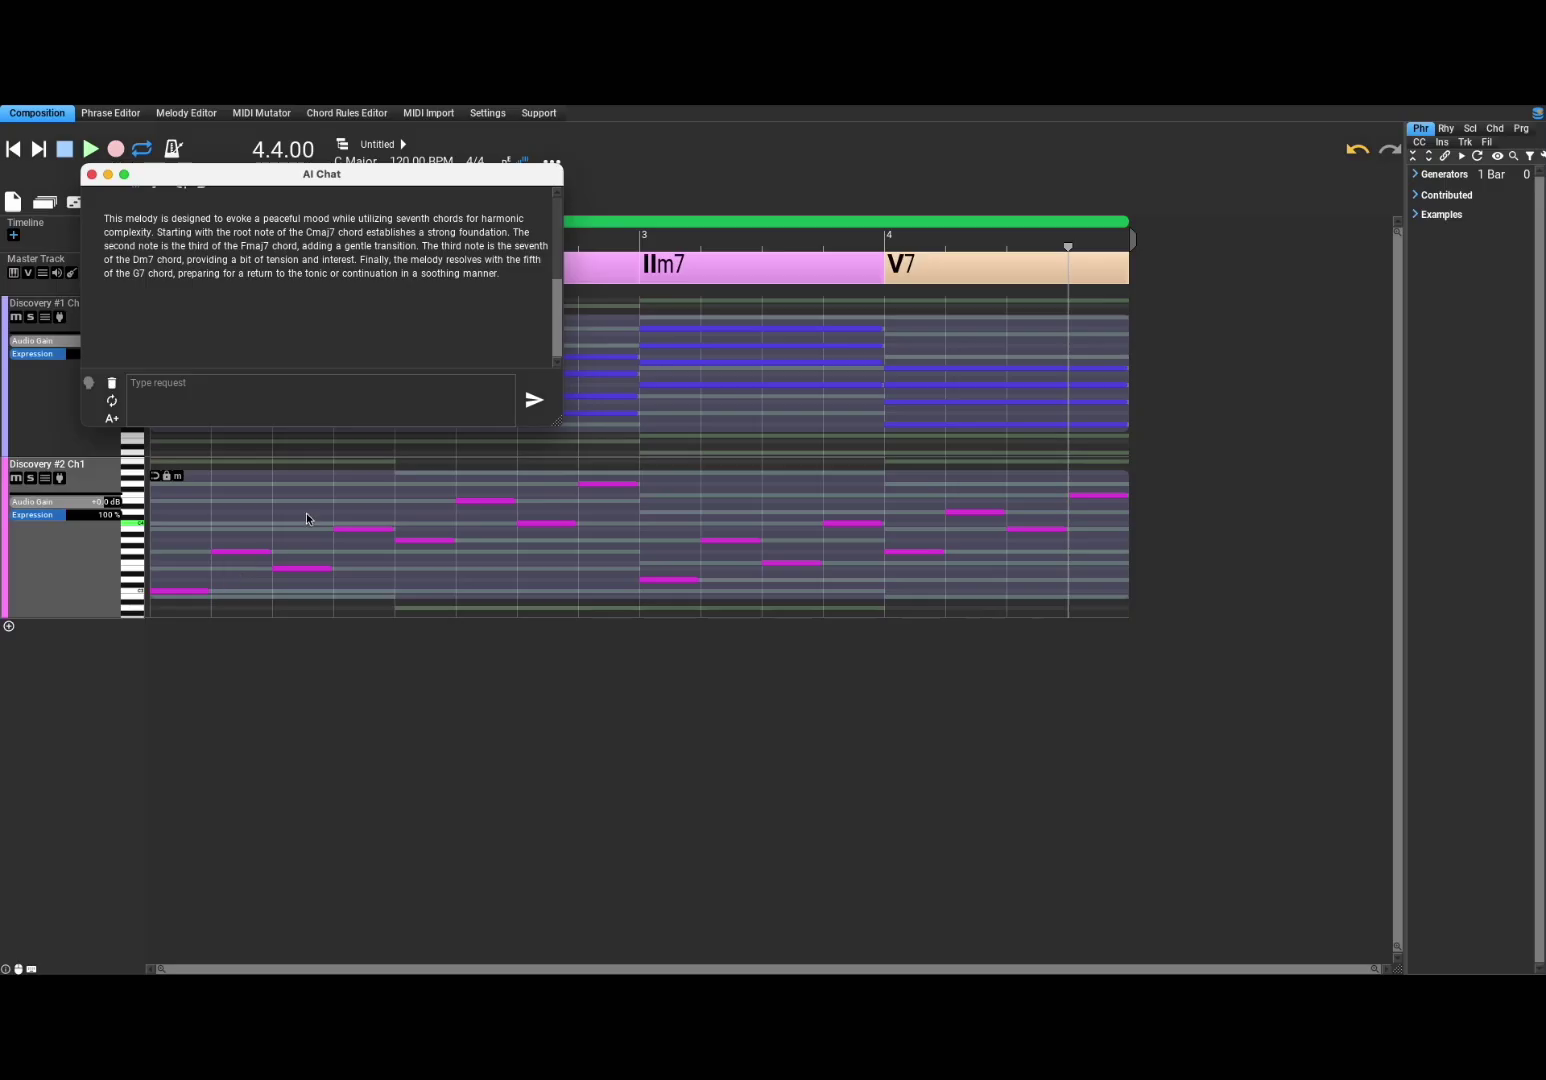
drag(311, 176, 547, 300)
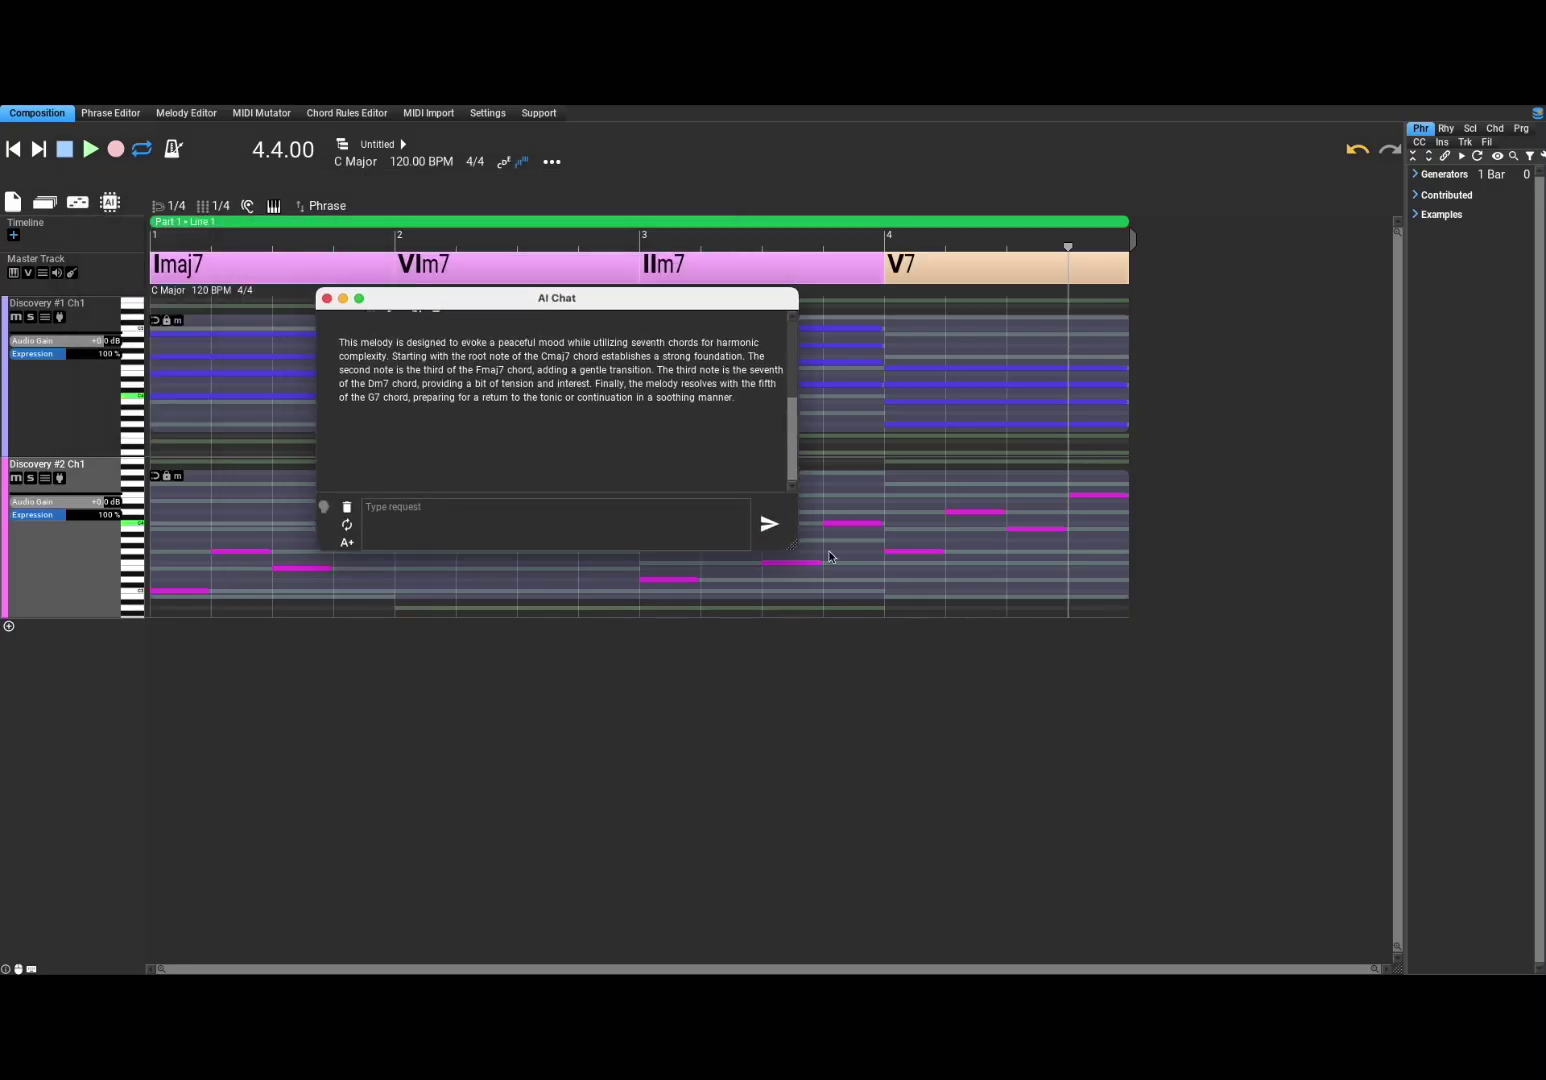
drag(795, 546, 1207, 815)
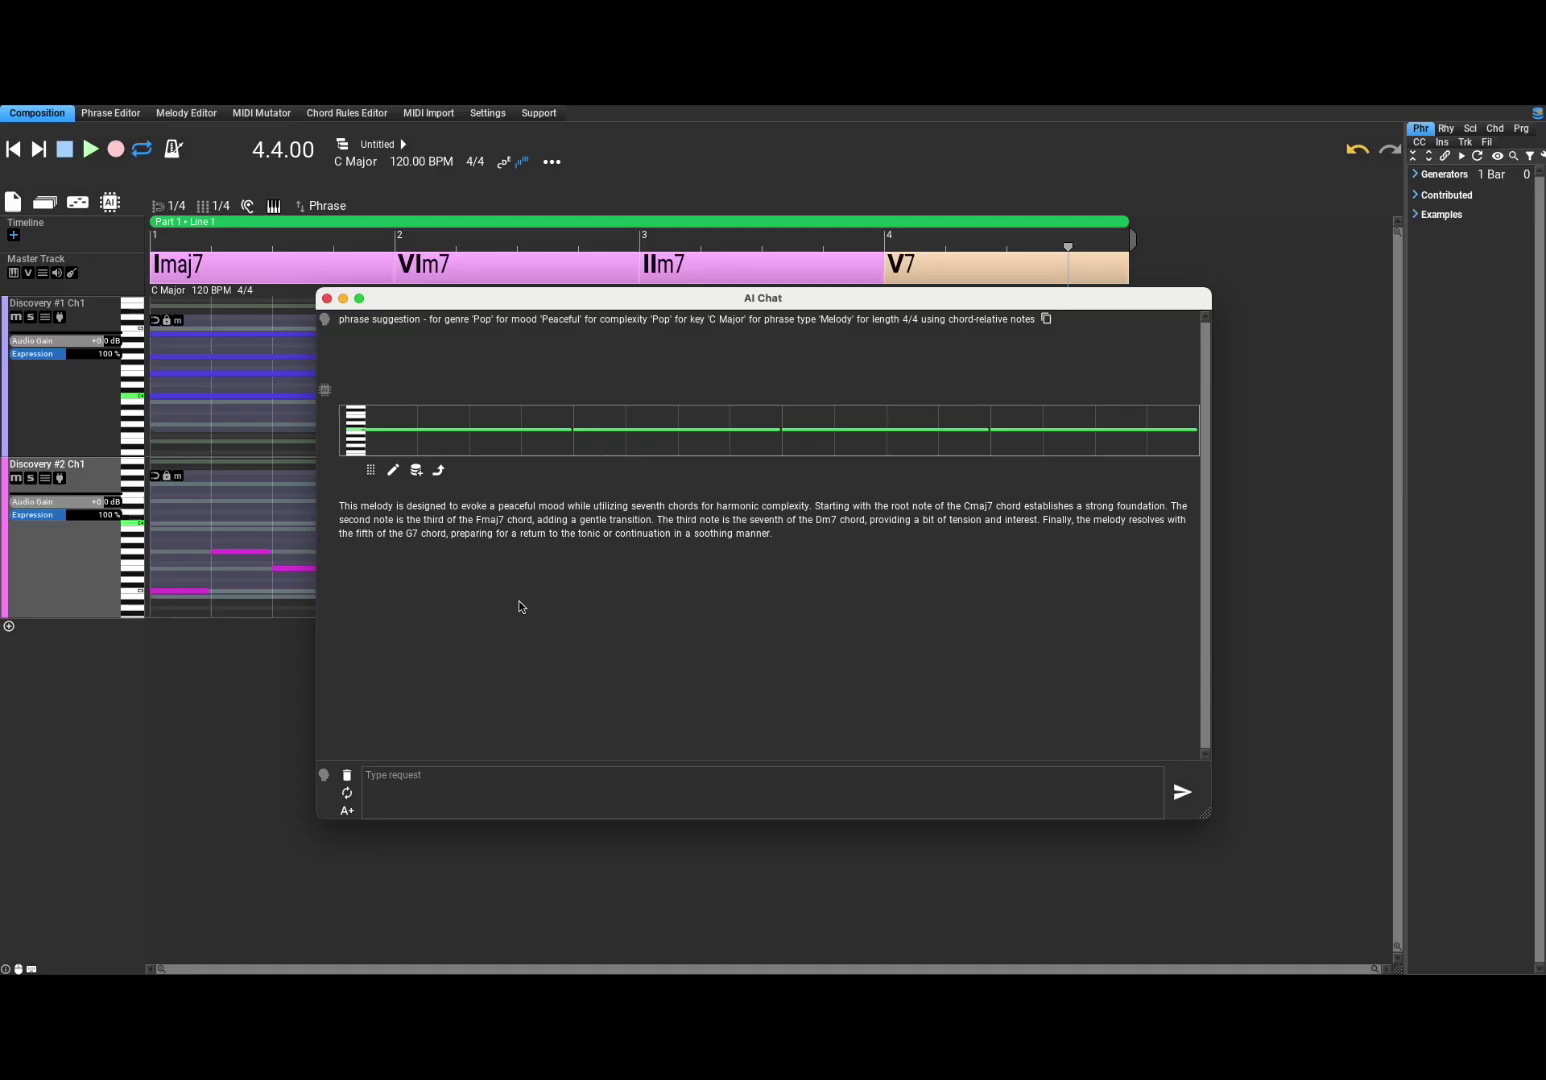
click(401, 784)
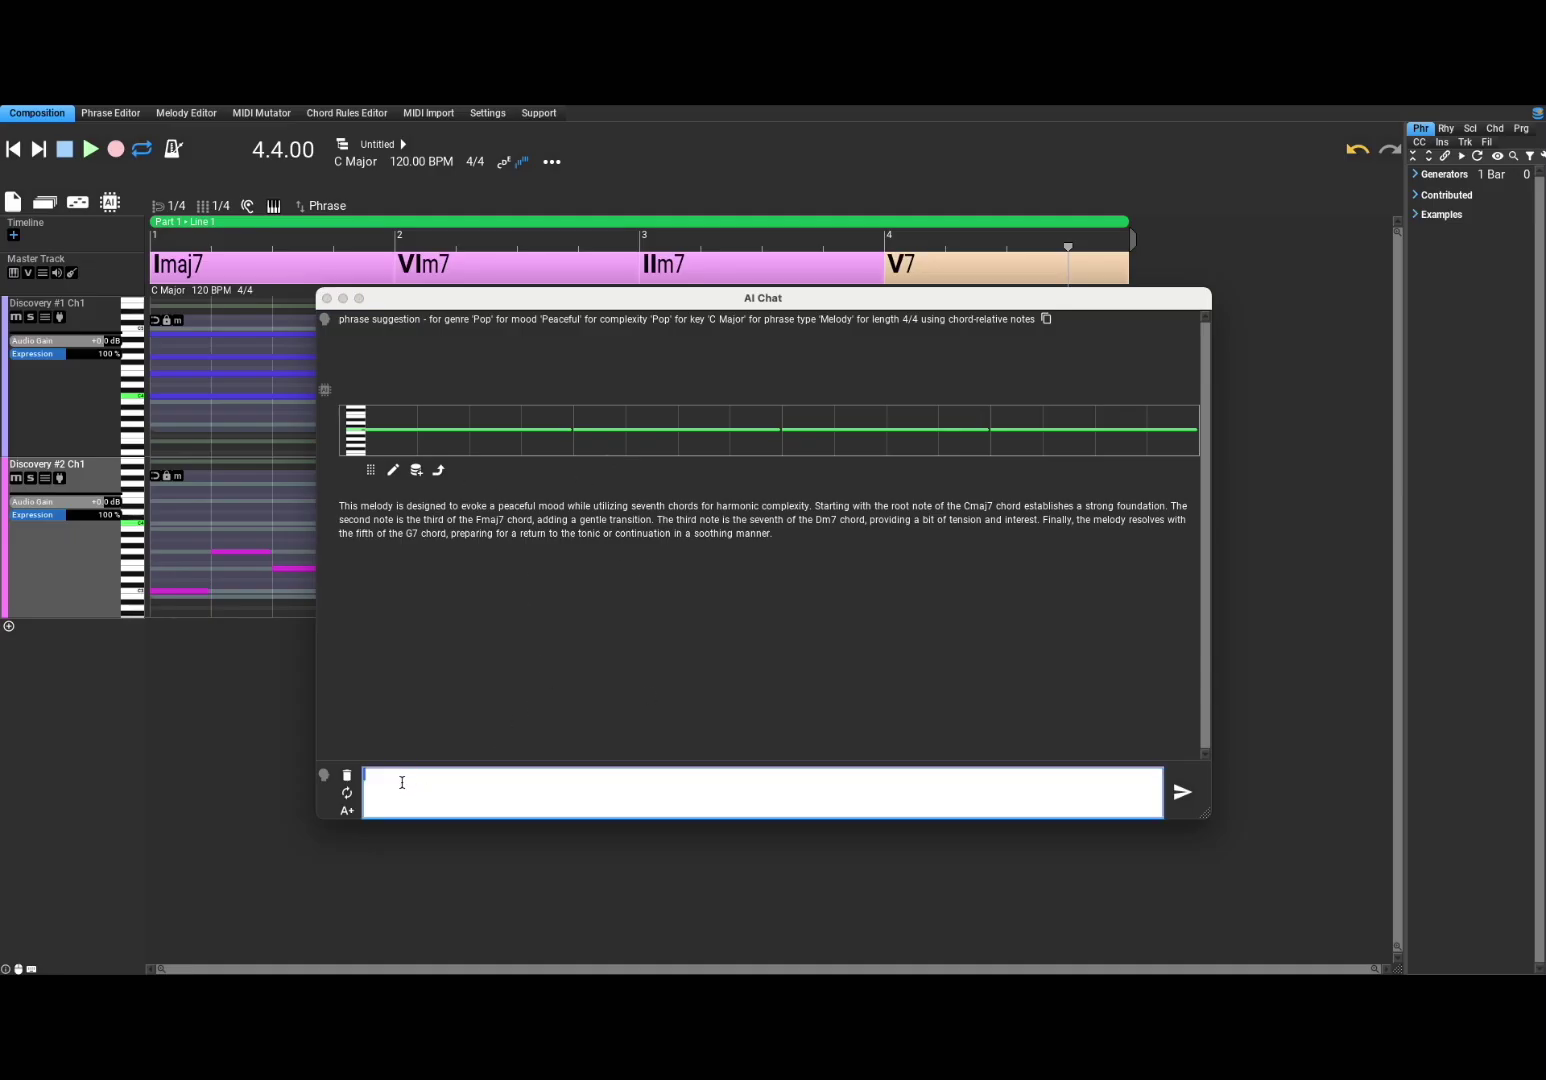
text(make it more interesting with more movement)
key(Return)
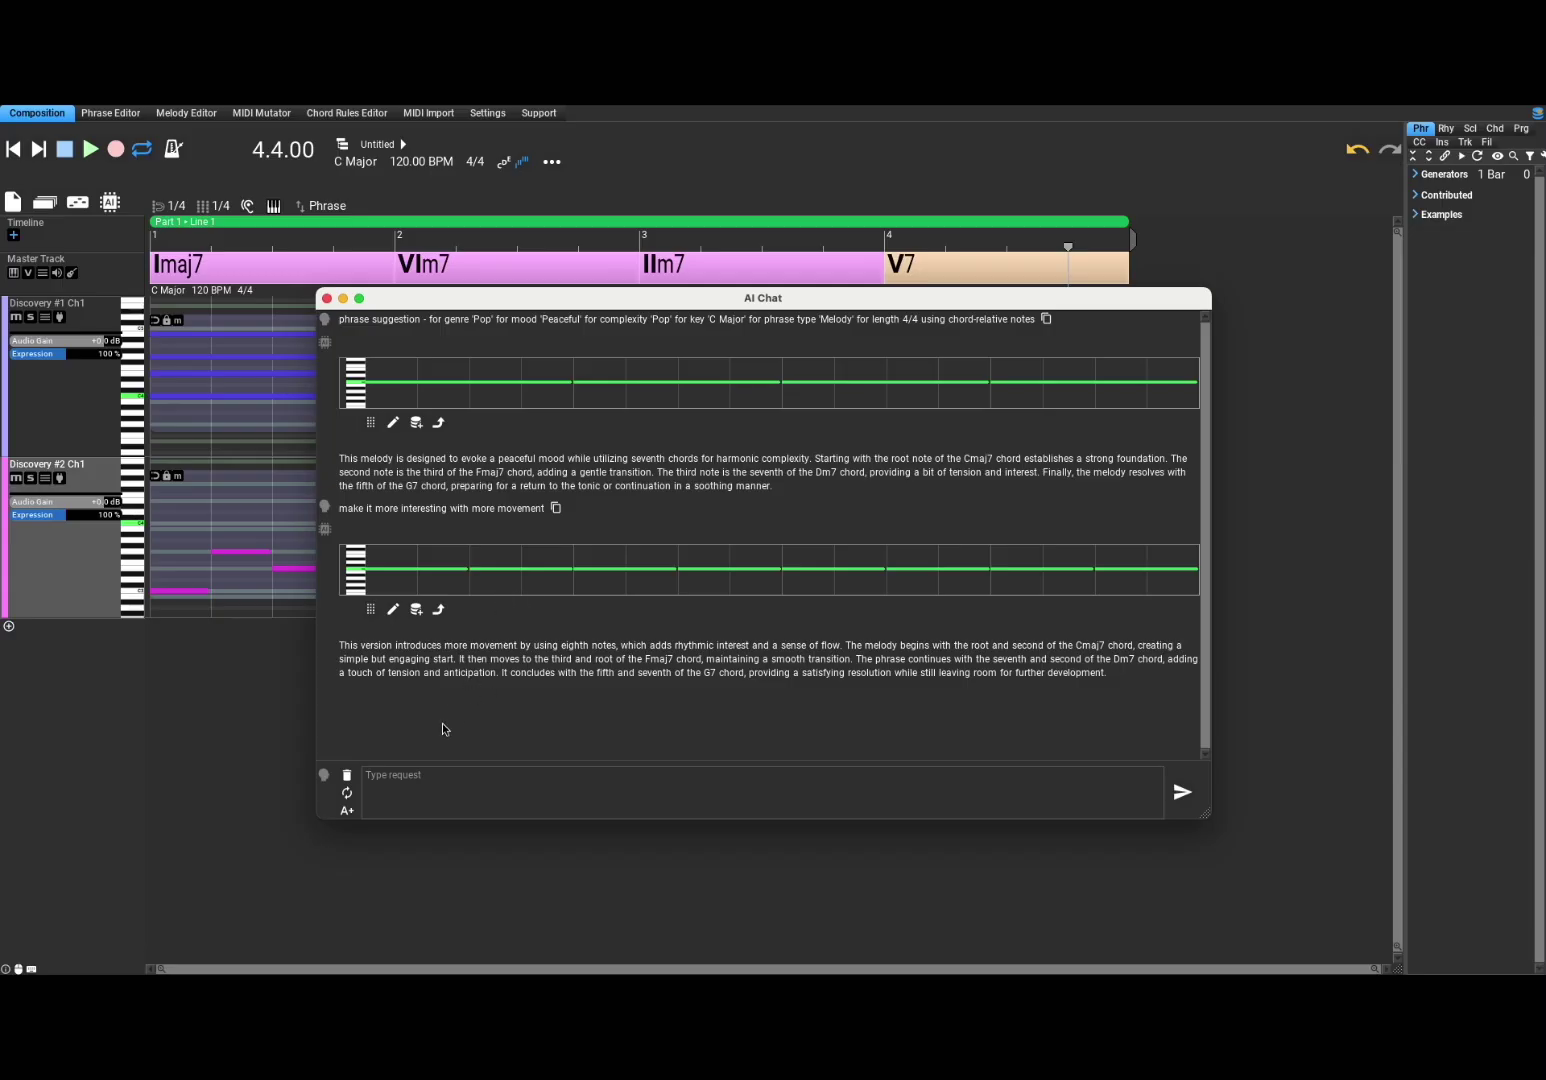
Tell the AI chat 'the melody is too flat' to get a wider-ranging version
click(431, 780)
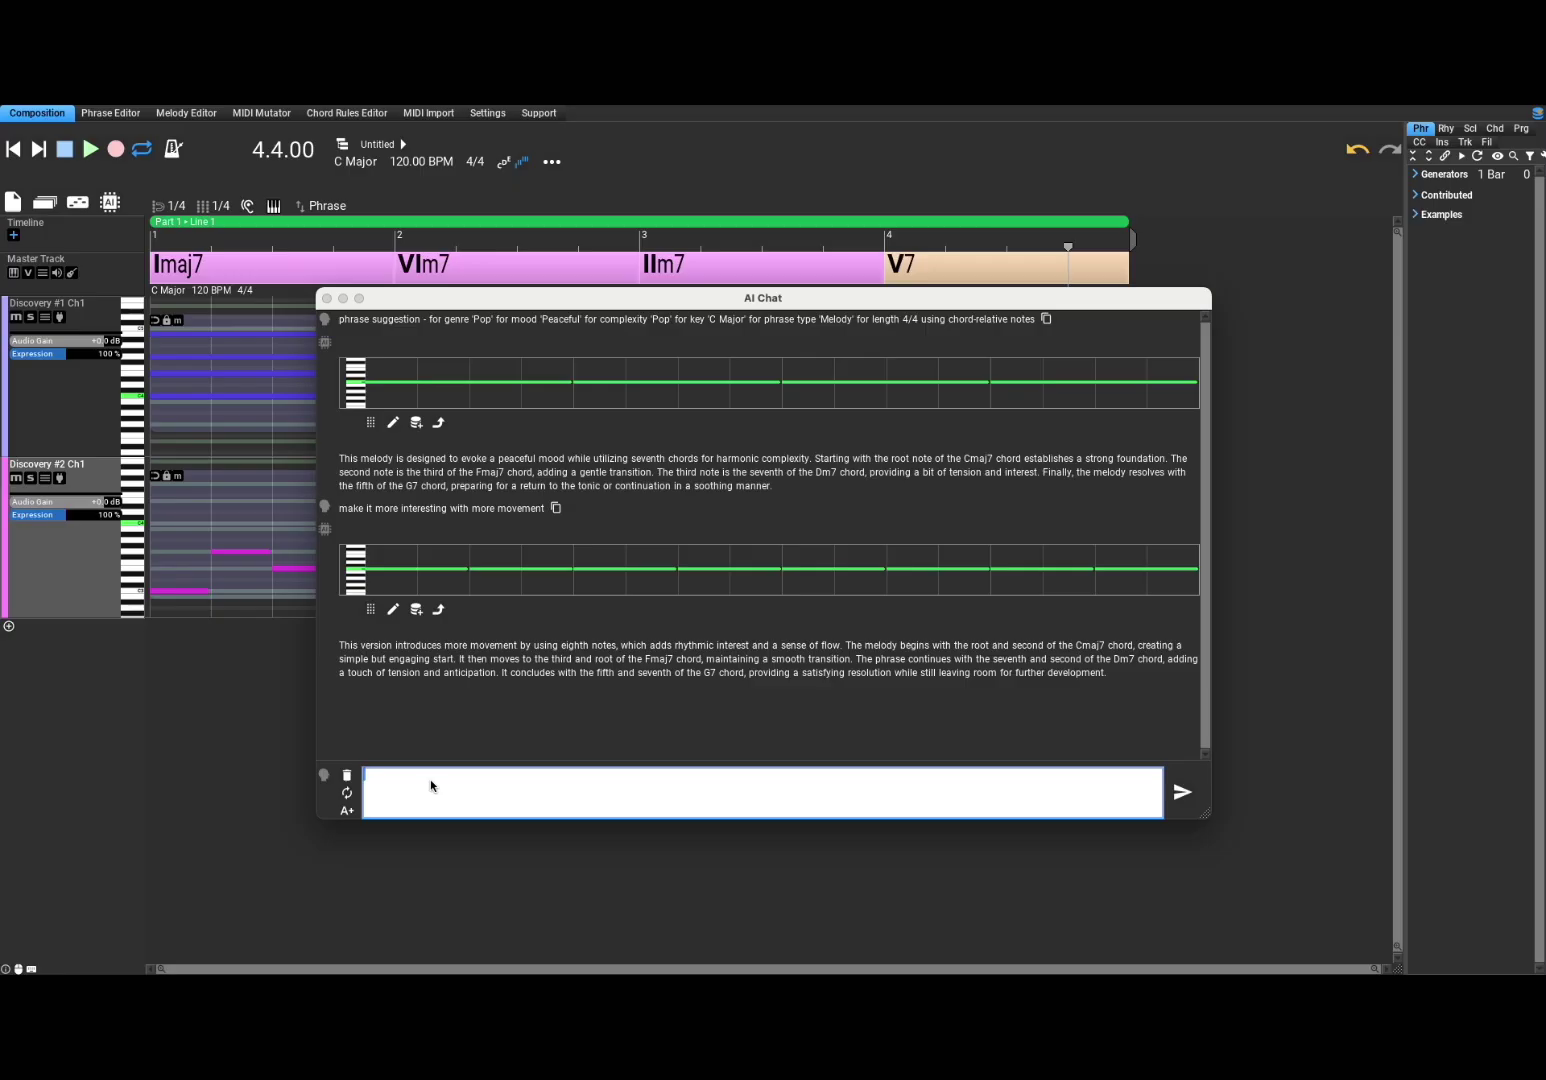
text(the melody is too flat)
key(Return)
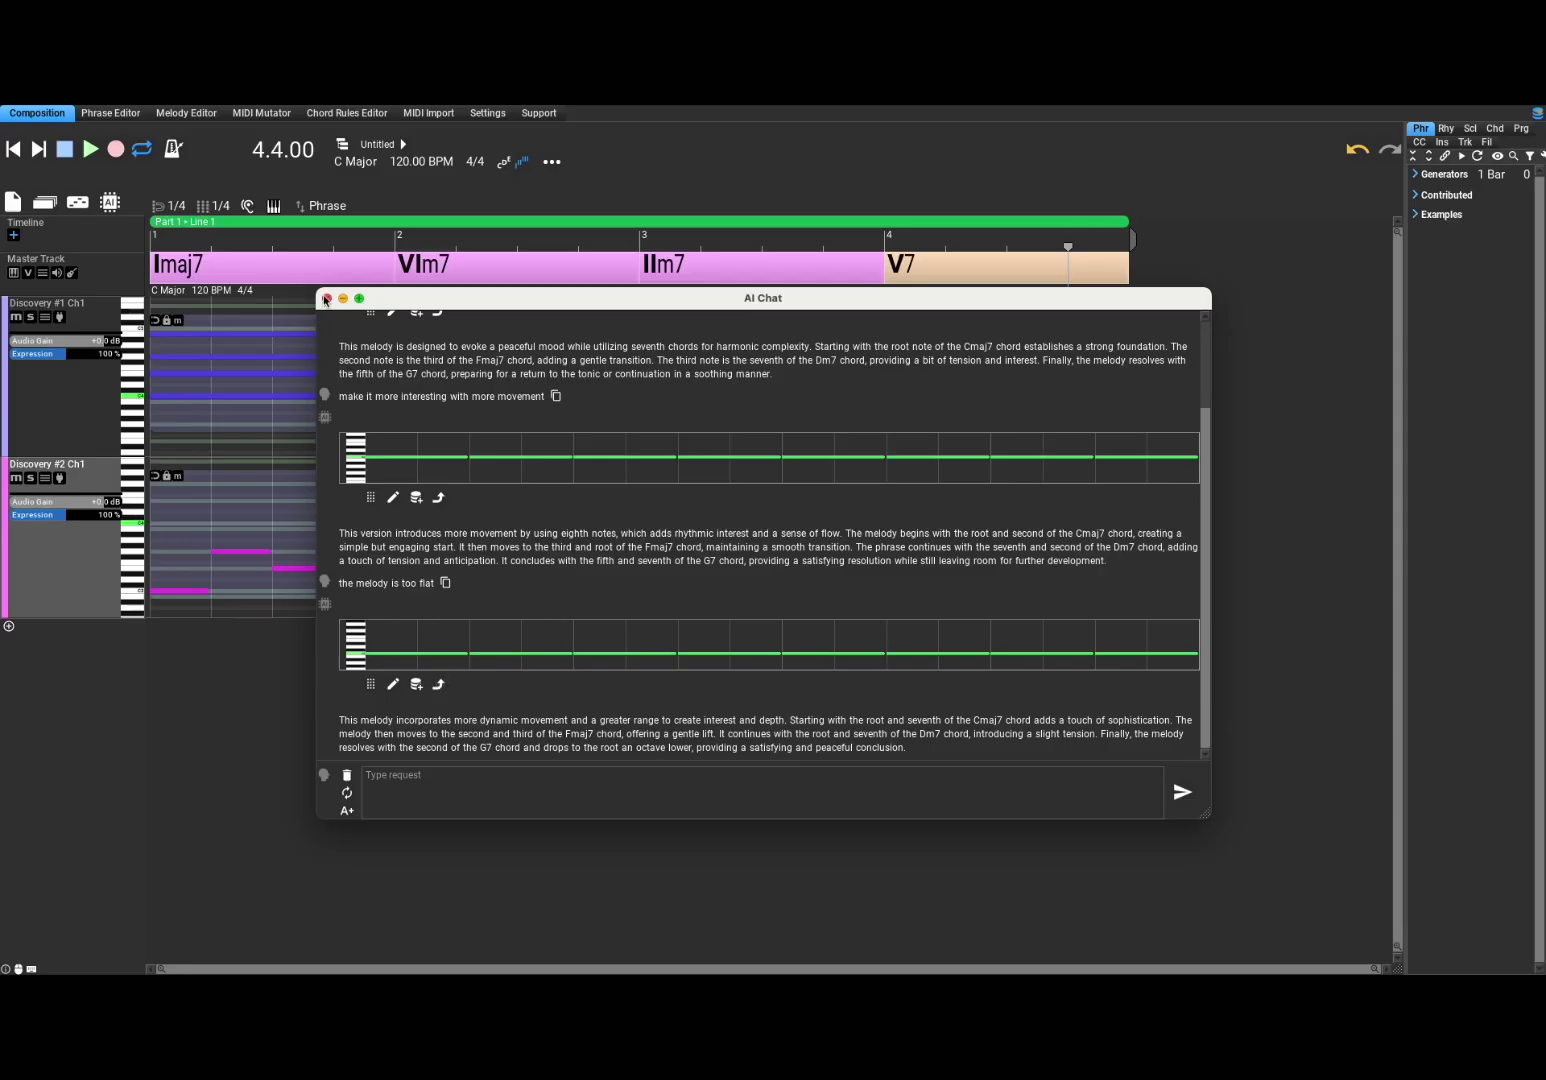
Close the chat and regenerate a peaceful melody suggestion, dismissing its explanation
click(326, 298)
click(110, 201)
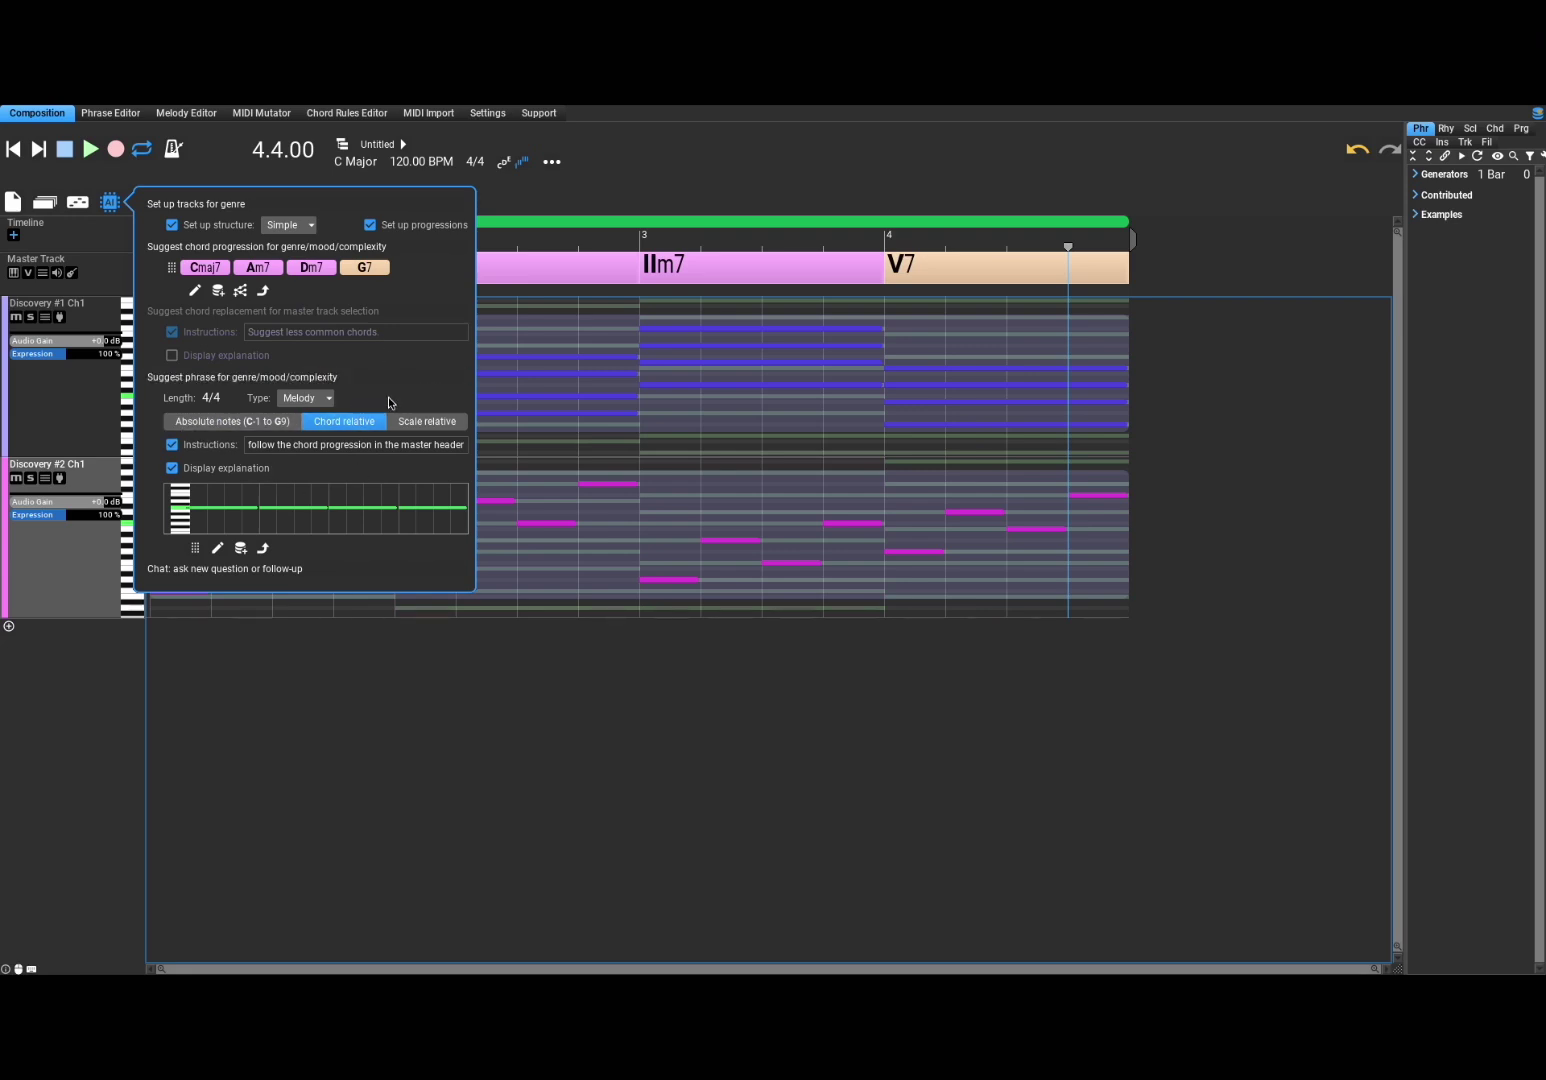
click(316, 378)
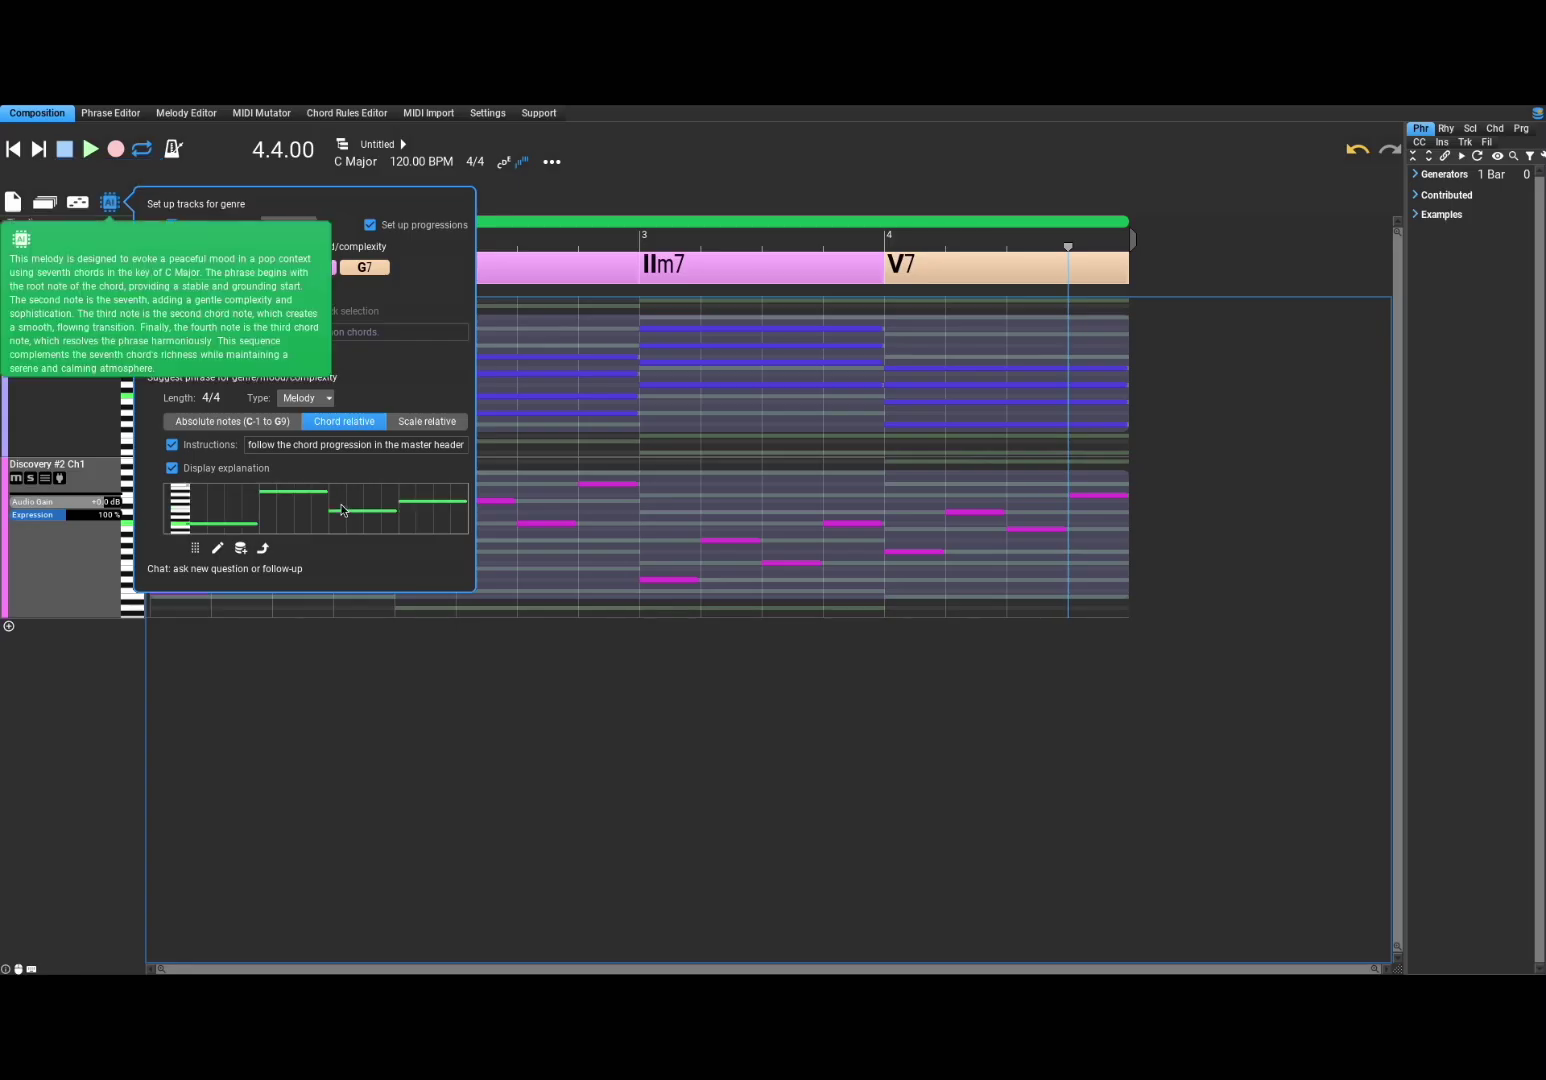
click(400, 383)
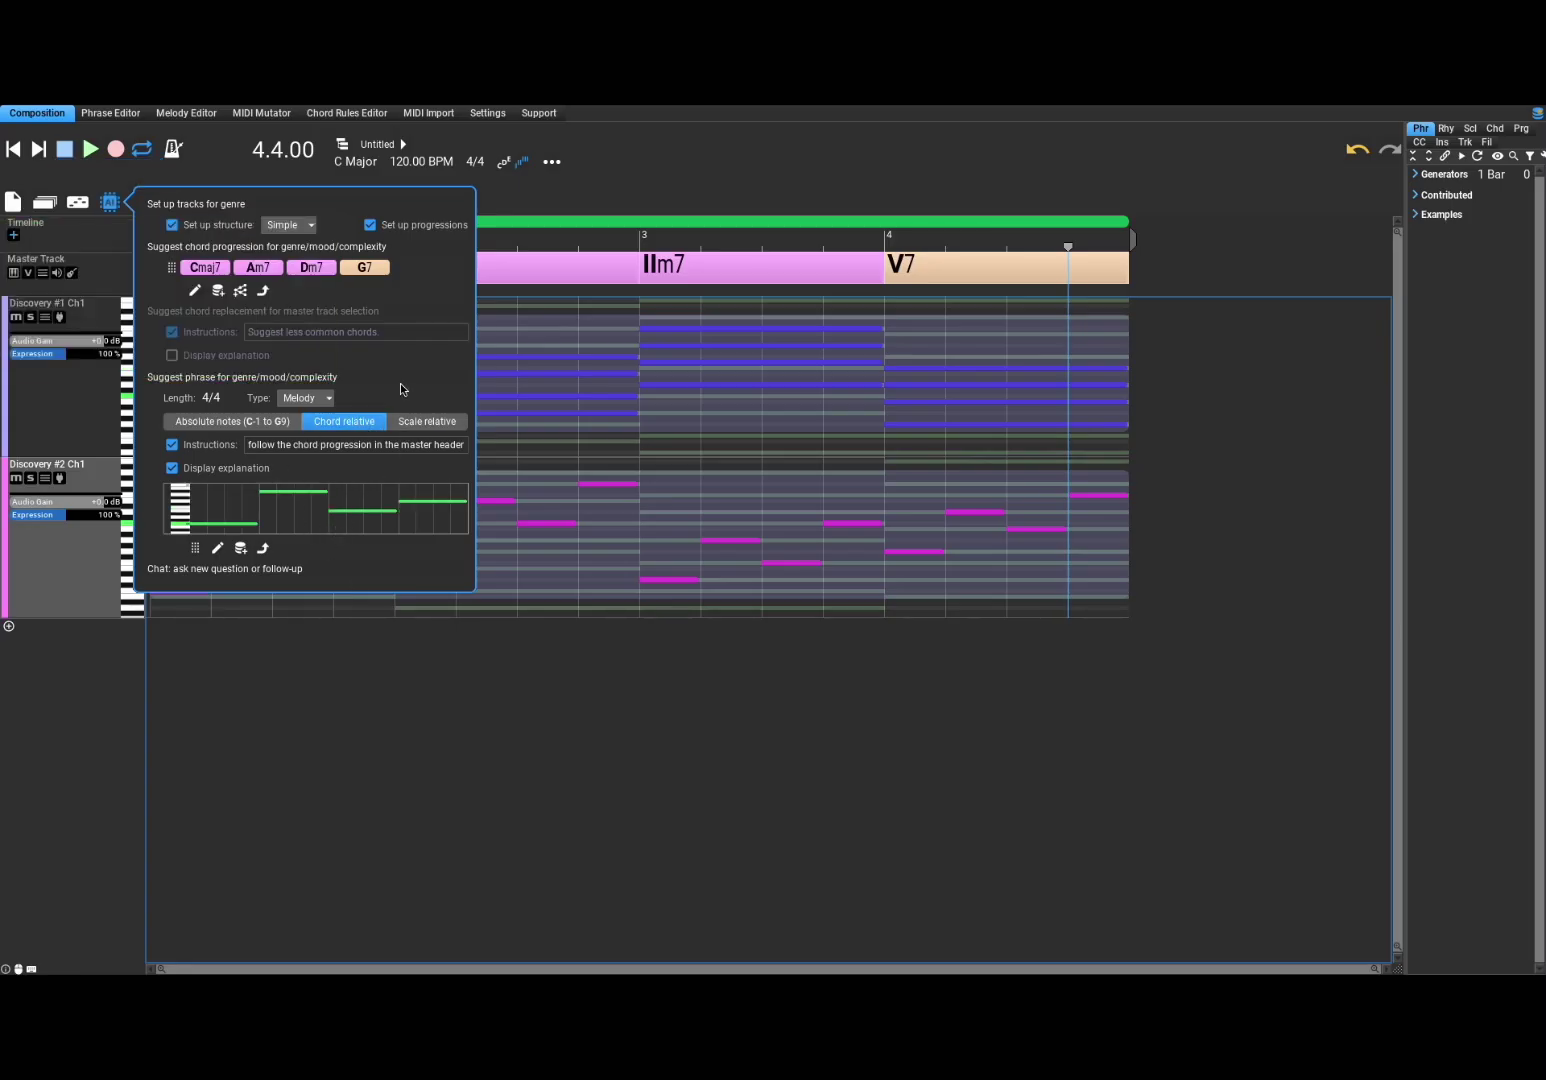
Send 'make it more interesting' to the AI chat to get a revised melody phrase
click(280, 570)
click(534, 781)
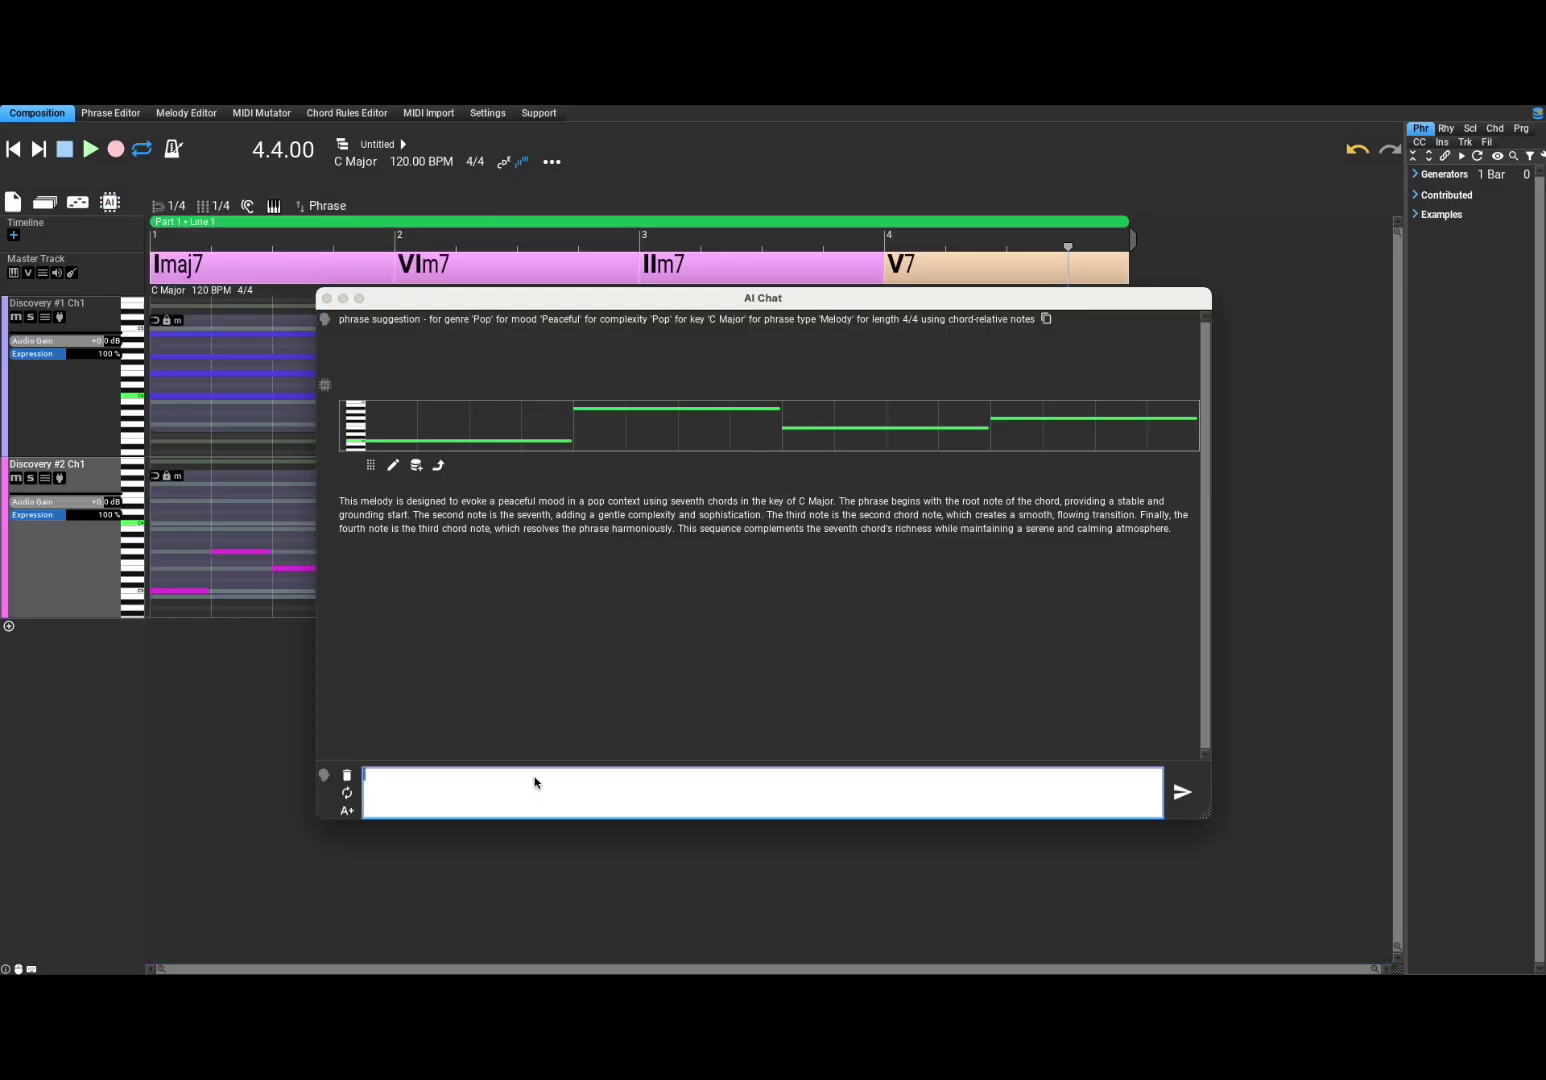
text(make it more interesting)
key(Return)
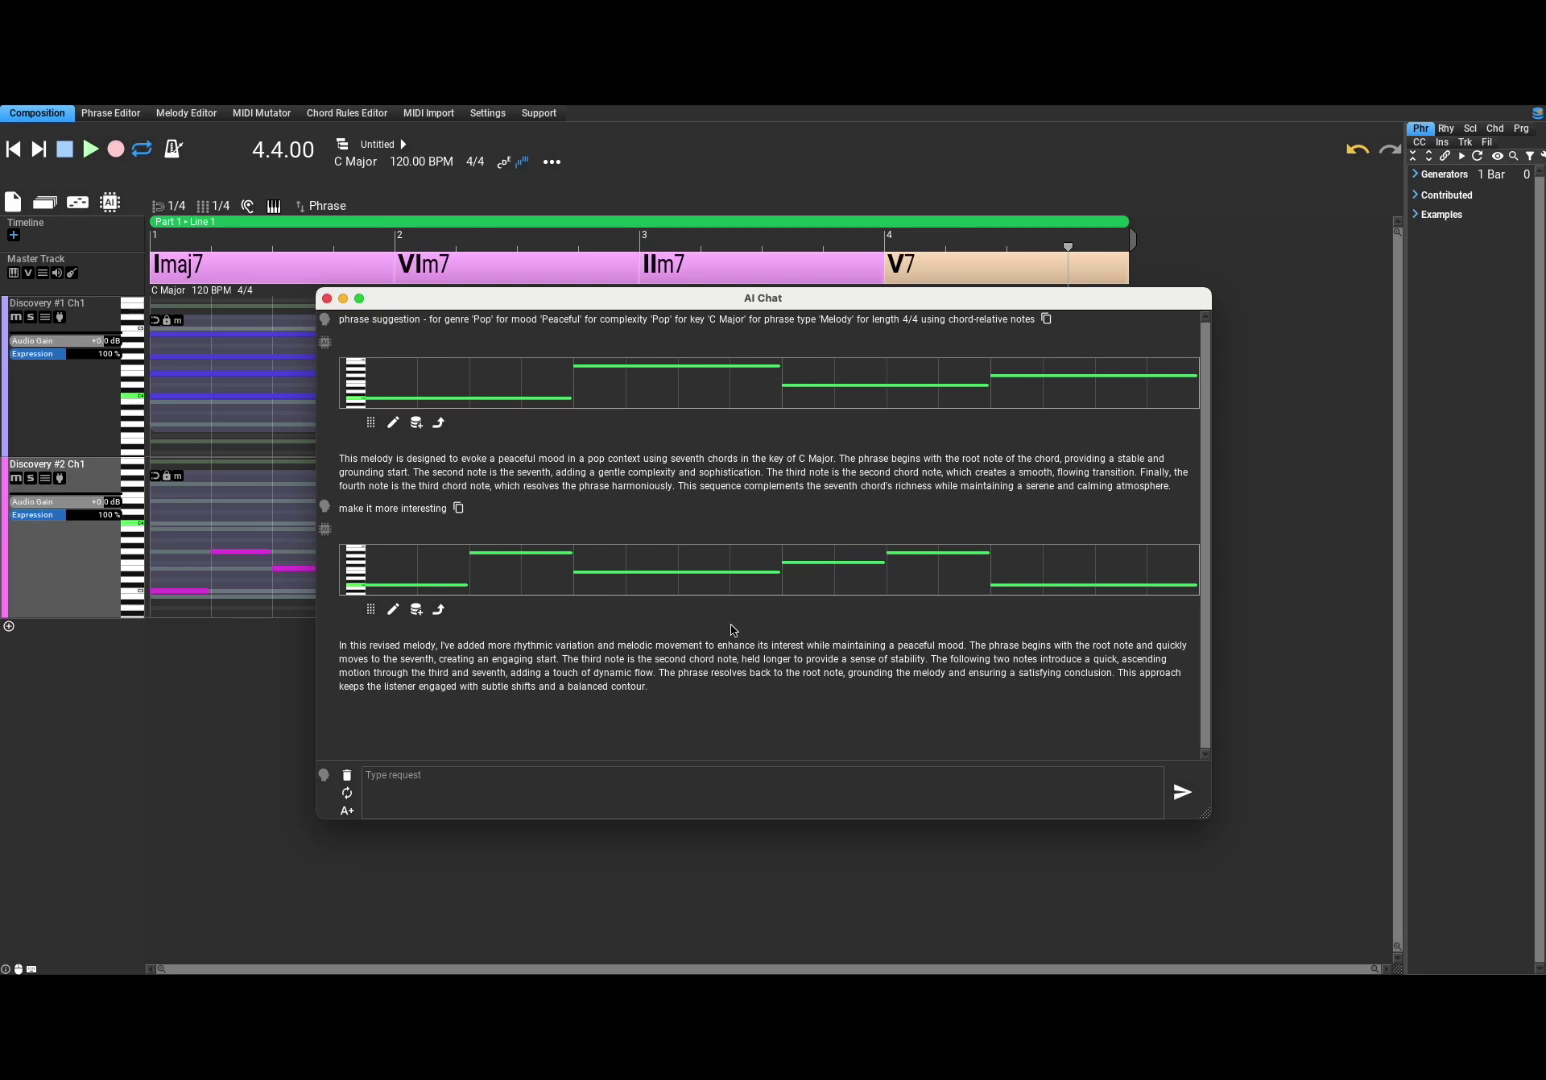
click(438, 610)
Insert the revised melody on a new track and stretch its phrase through bar 4
click(518, 663)
click(326, 298)
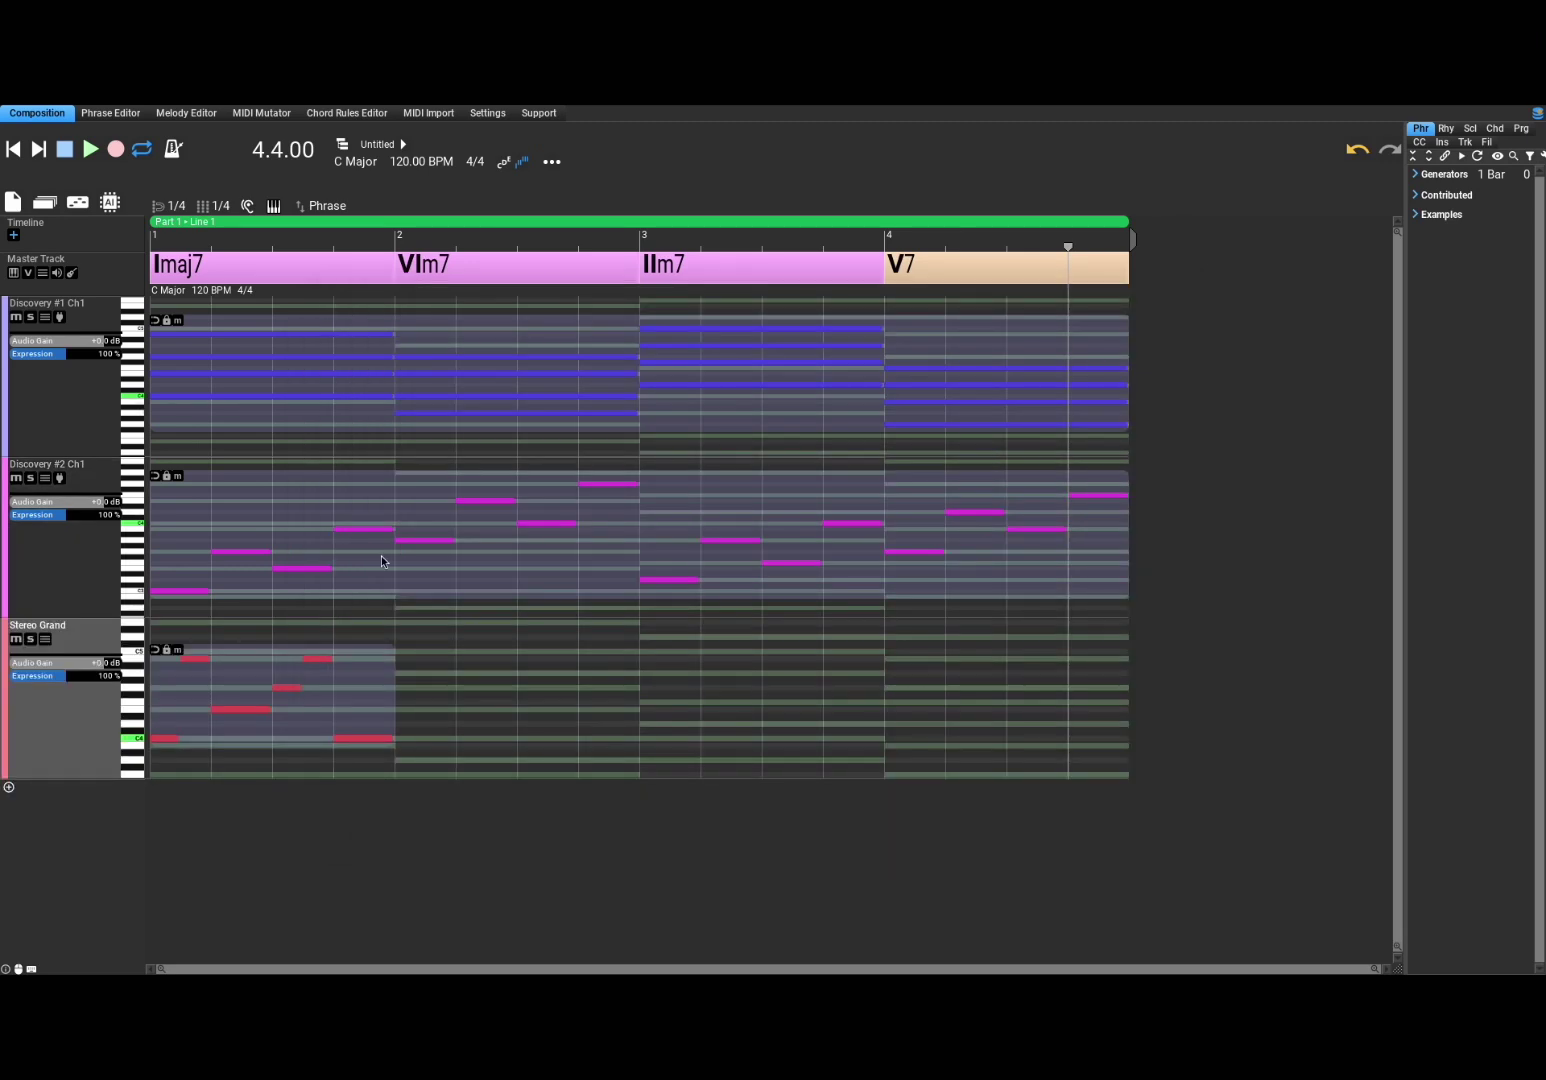
click(335, 708)
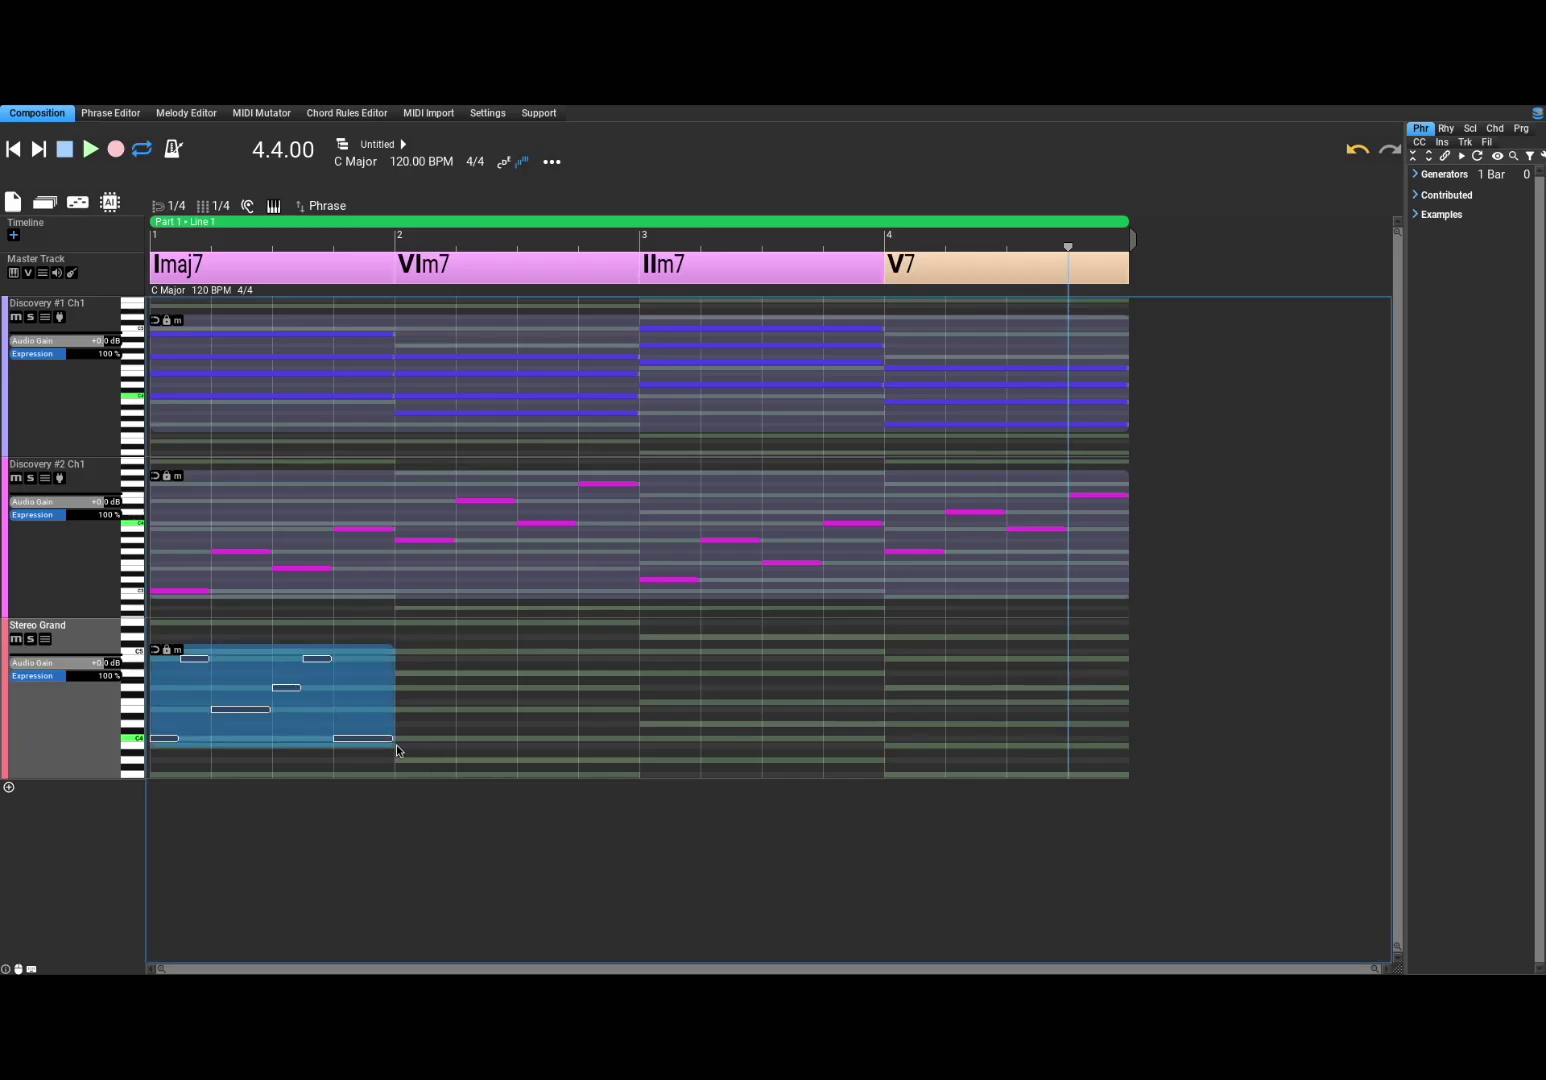
drag(395, 711, 1128, 735)
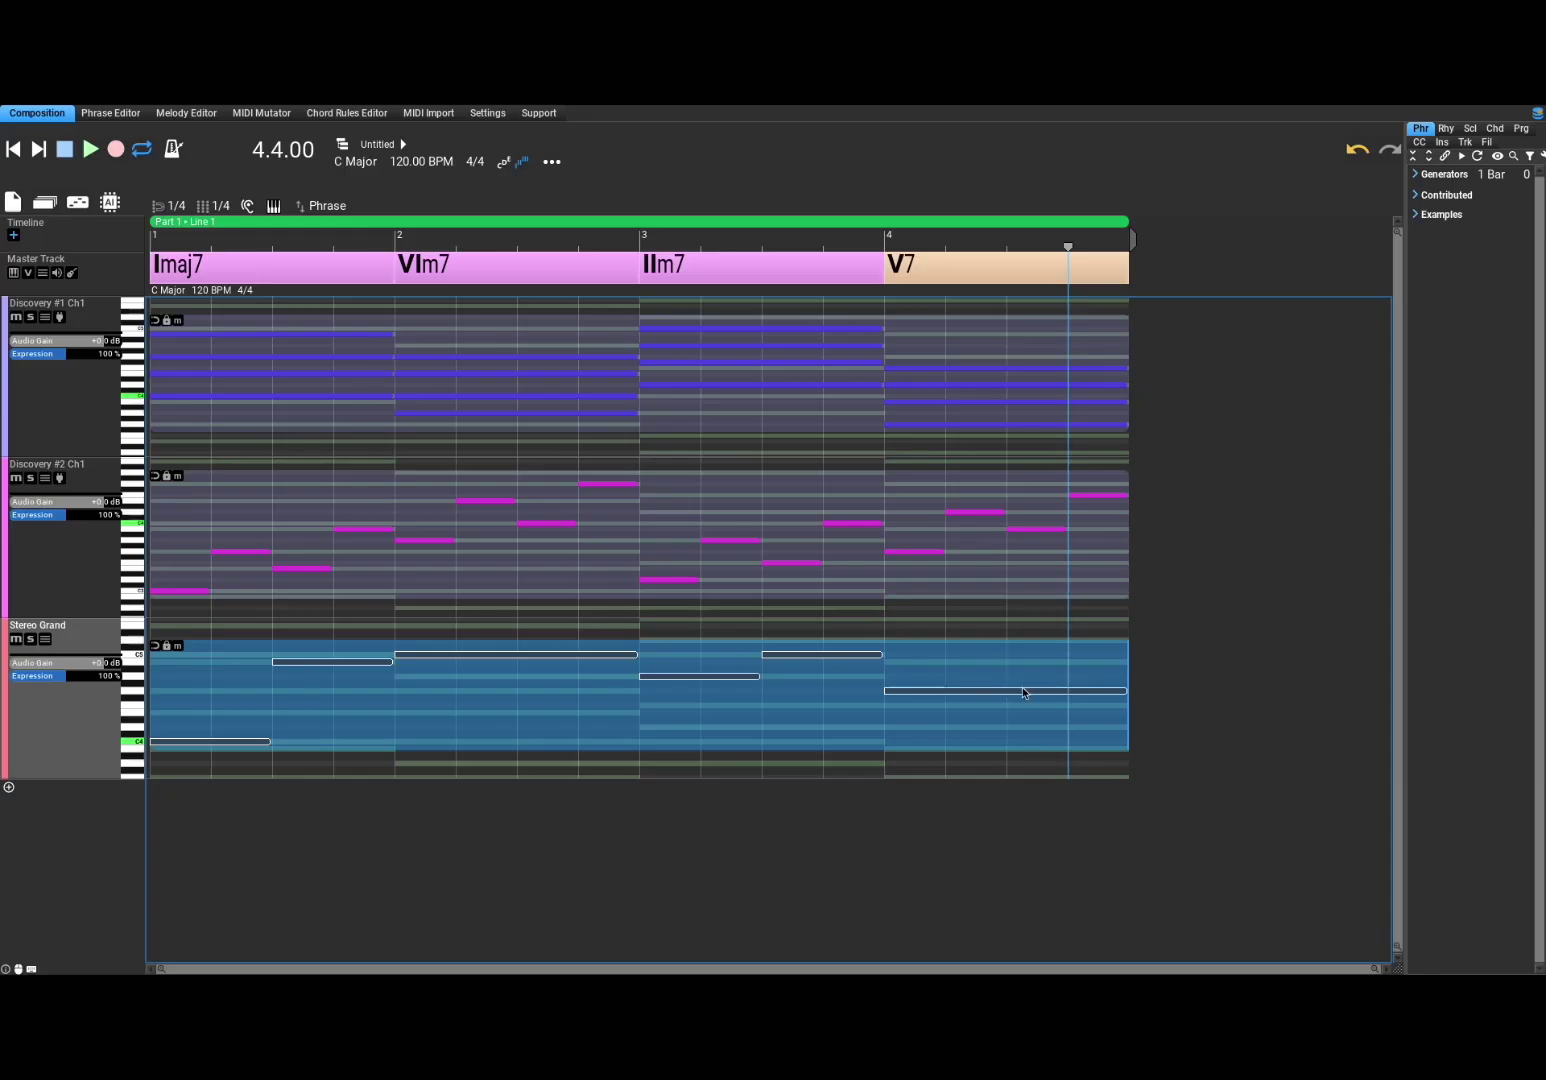
drag(1126, 692, 383, 683)
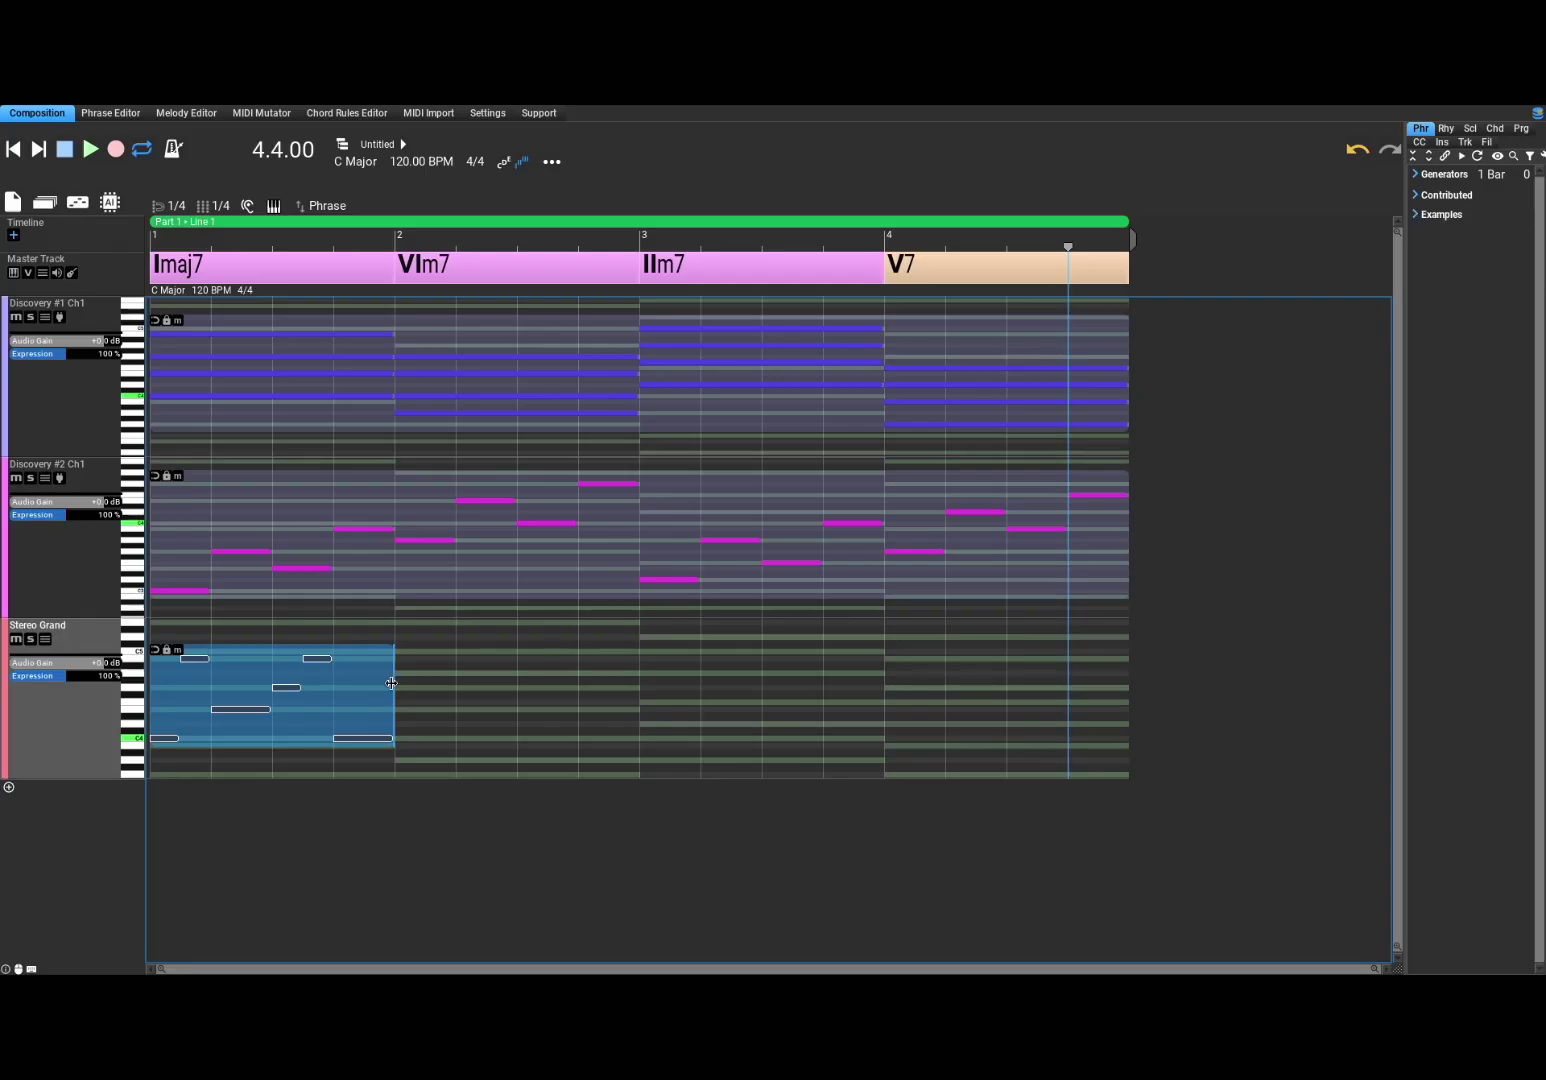
drag(385, 682, 1122, 690)
click(12, 150)
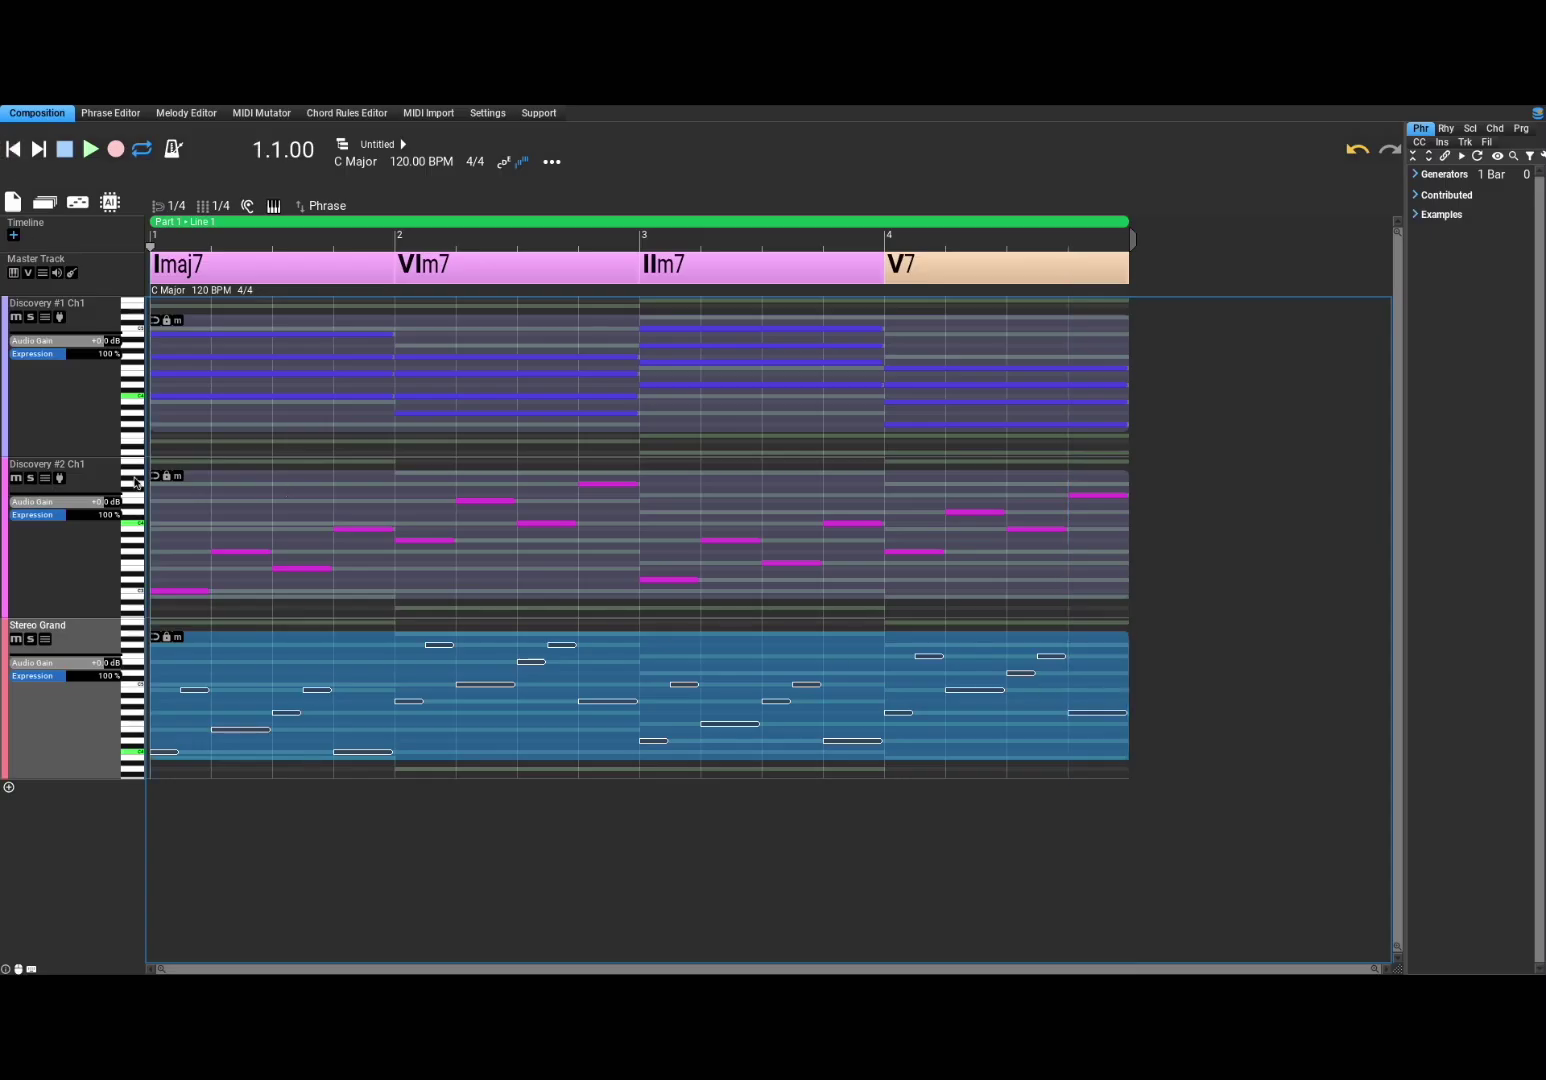
Assign Discovery.vst3 as the melody track's instrument
double_click(69, 737)
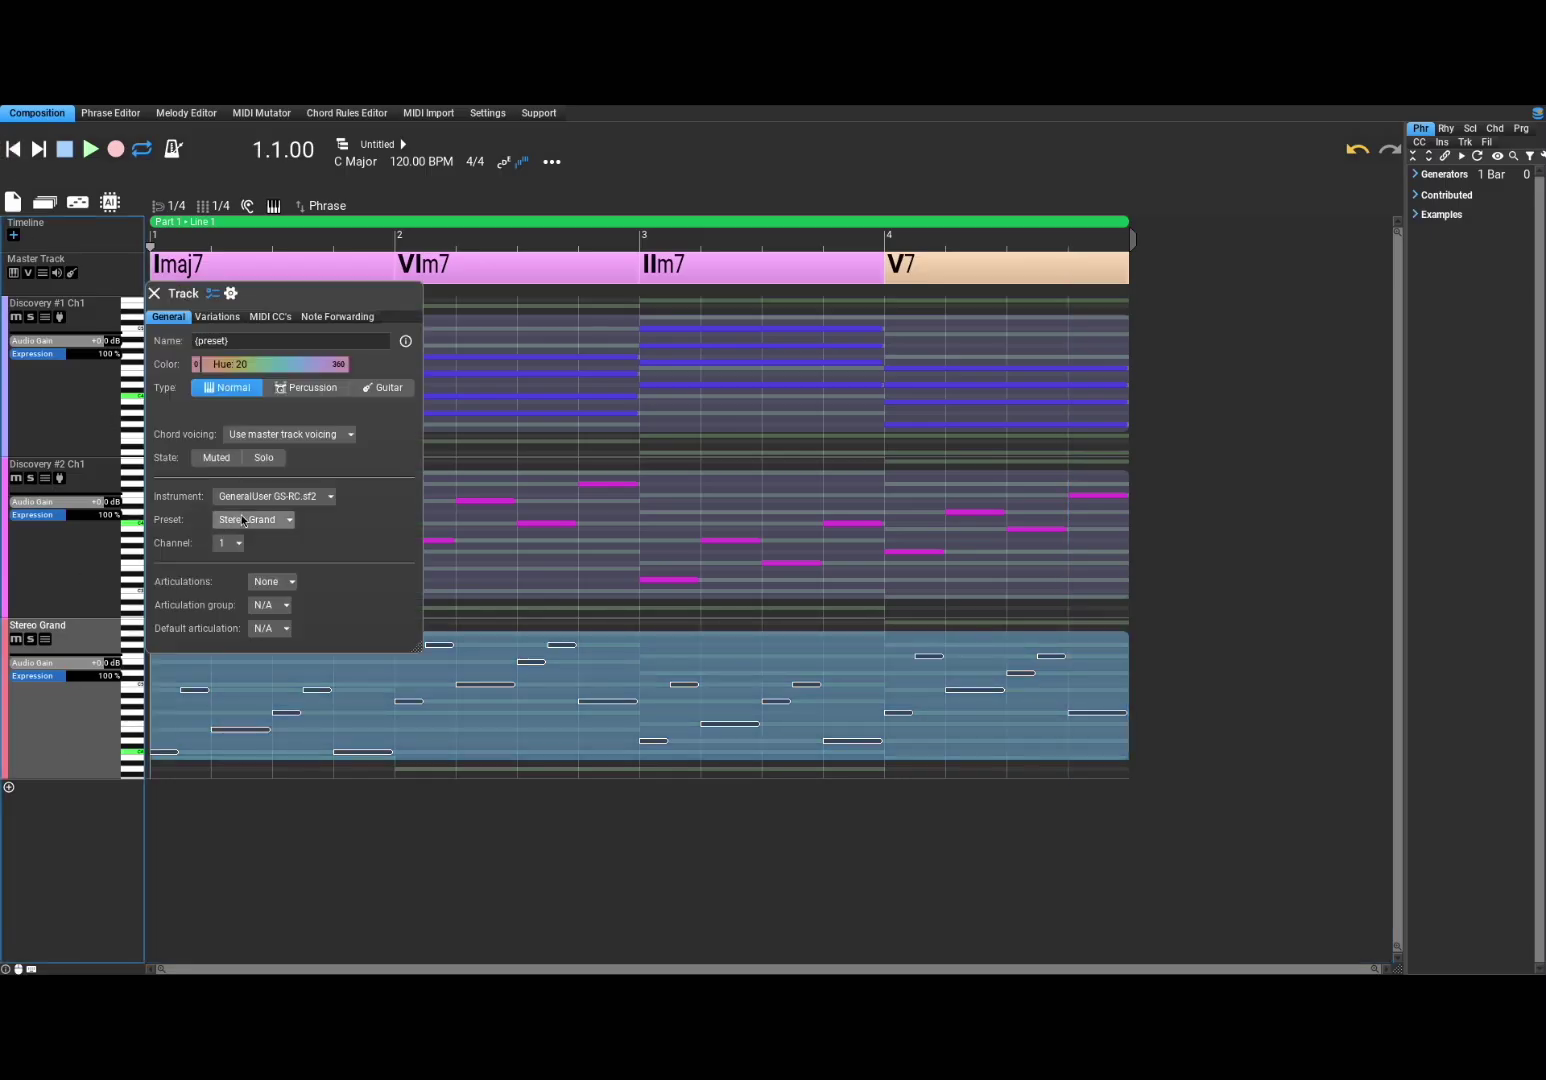
click(270, 496)
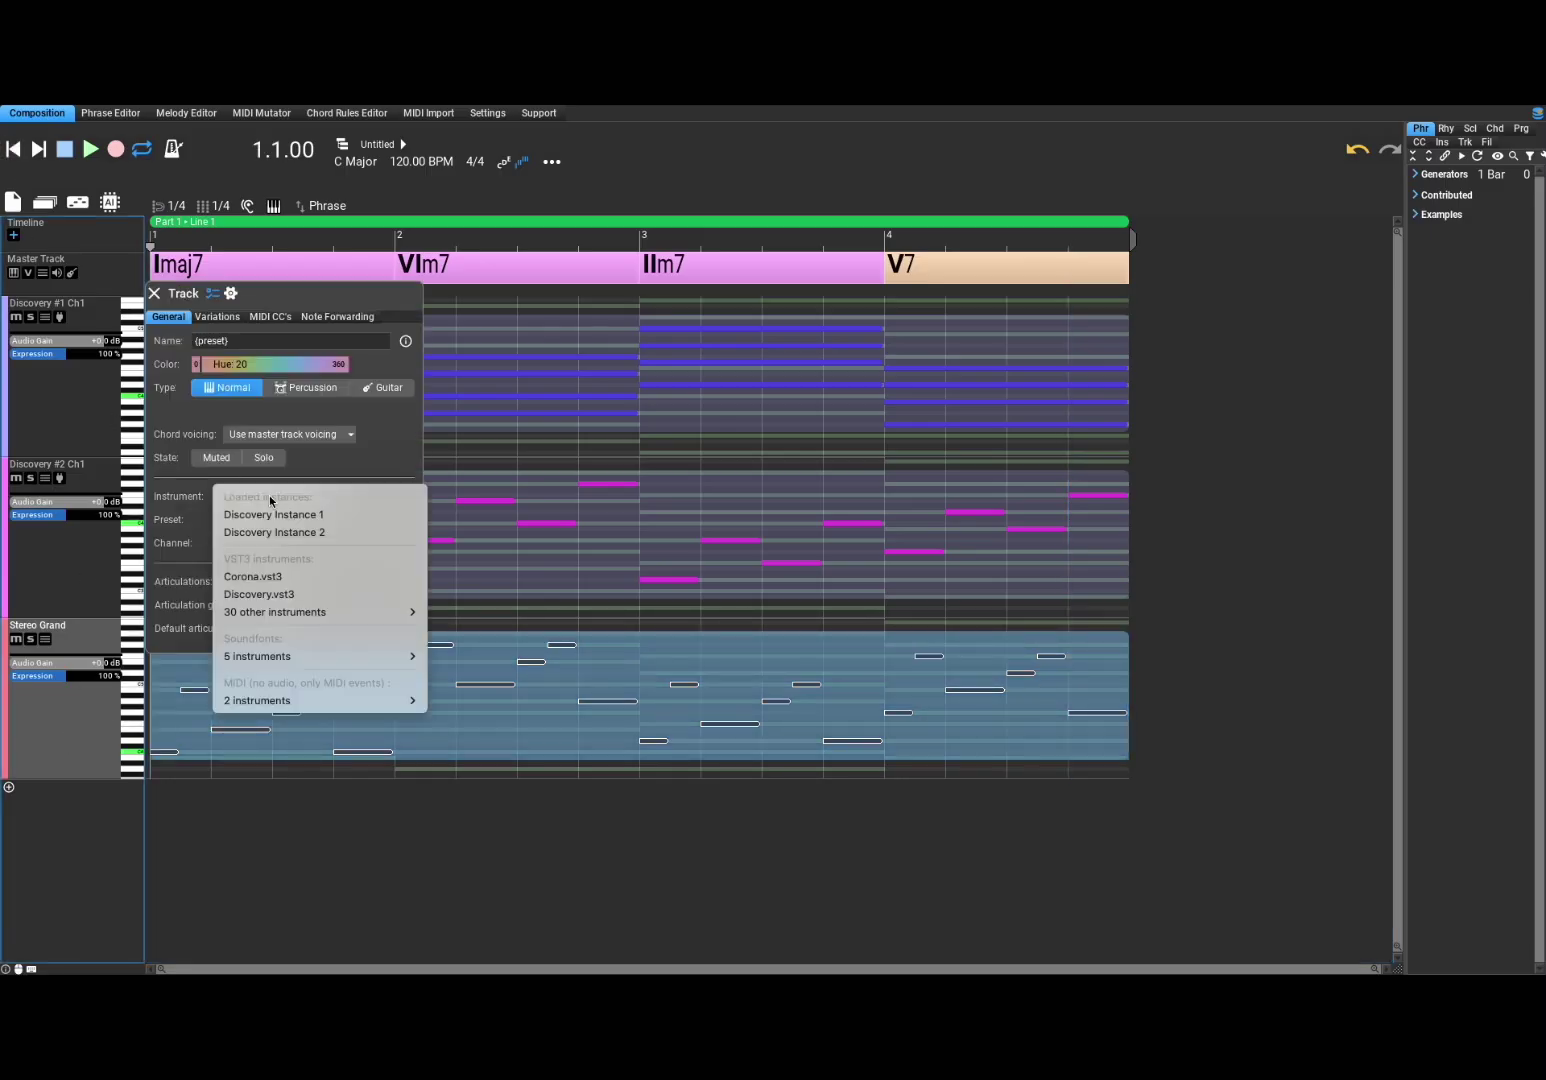
click(335, 594)
Load preset 081: PadesLead, audition it, and lower master volume to 42%
click(396, 499)
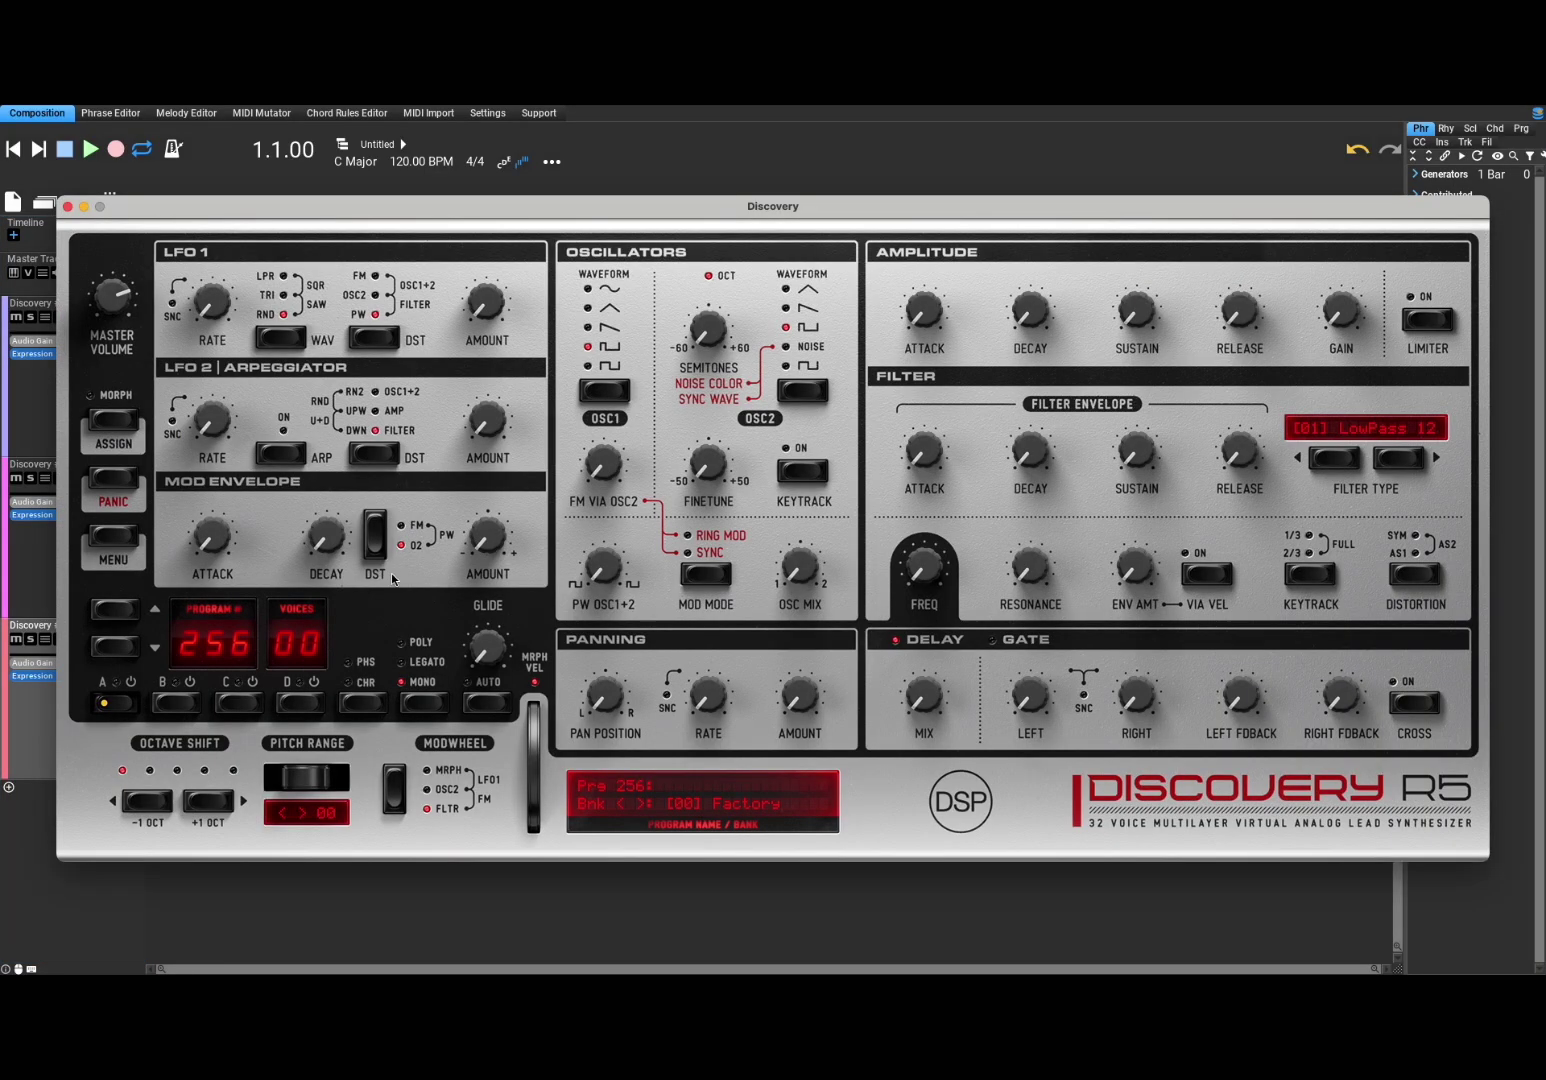
click(200, 647)
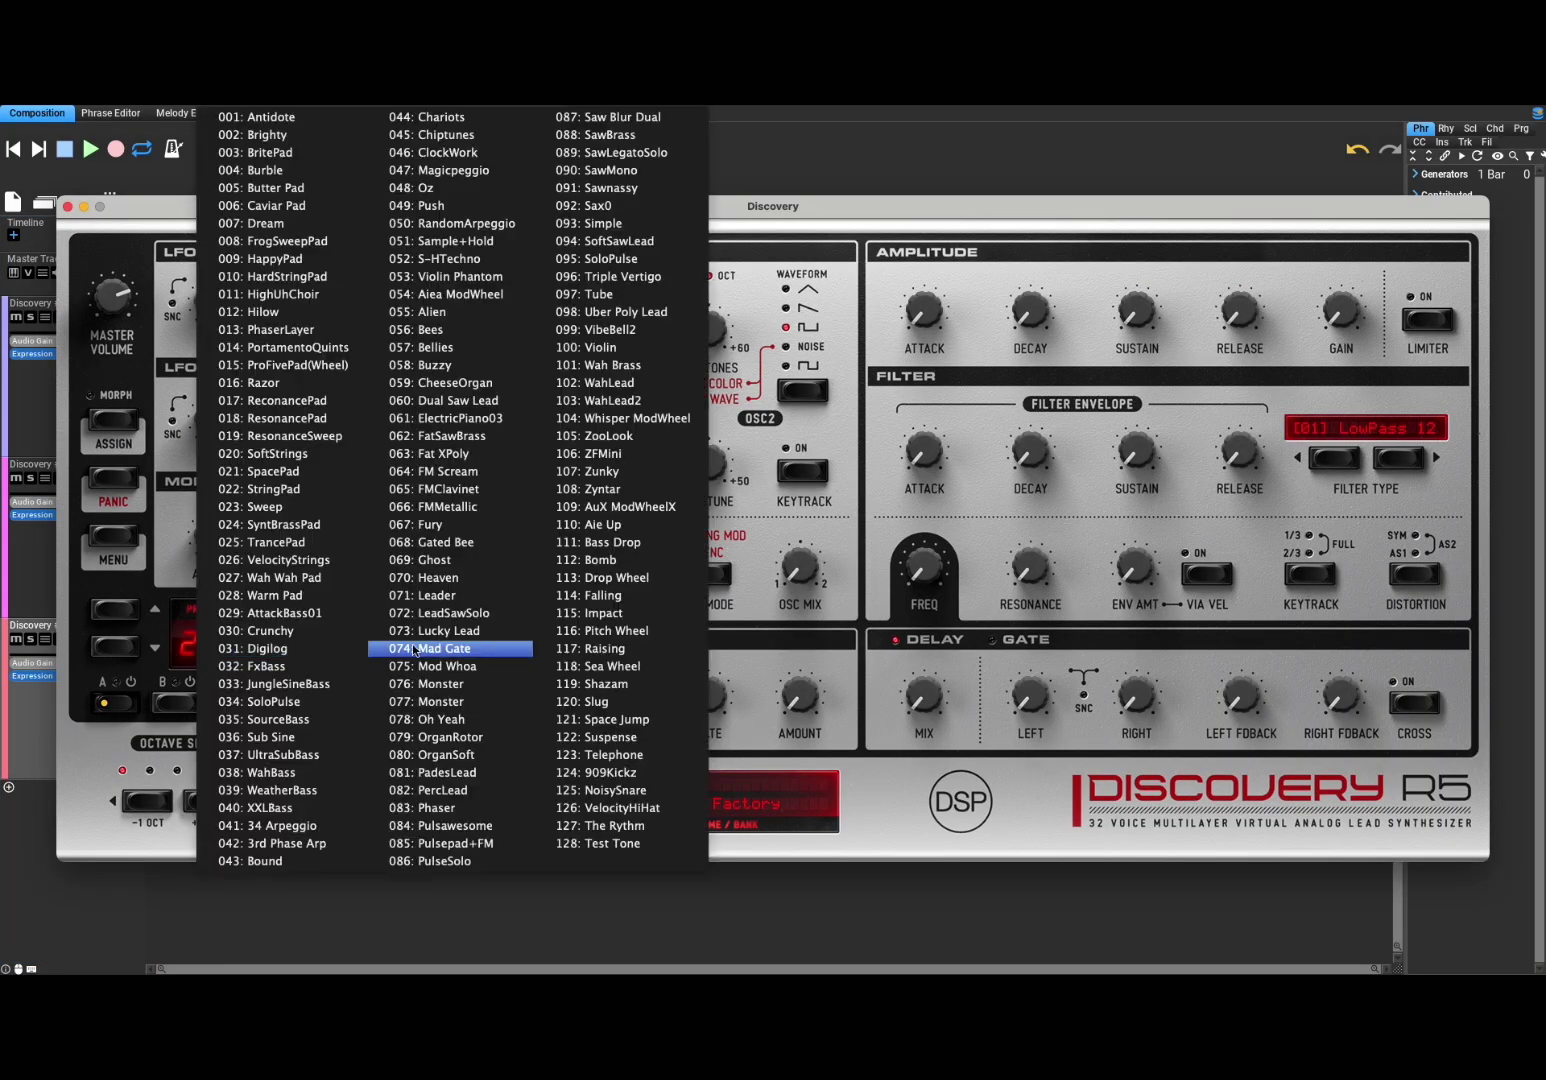
click(497, 781)
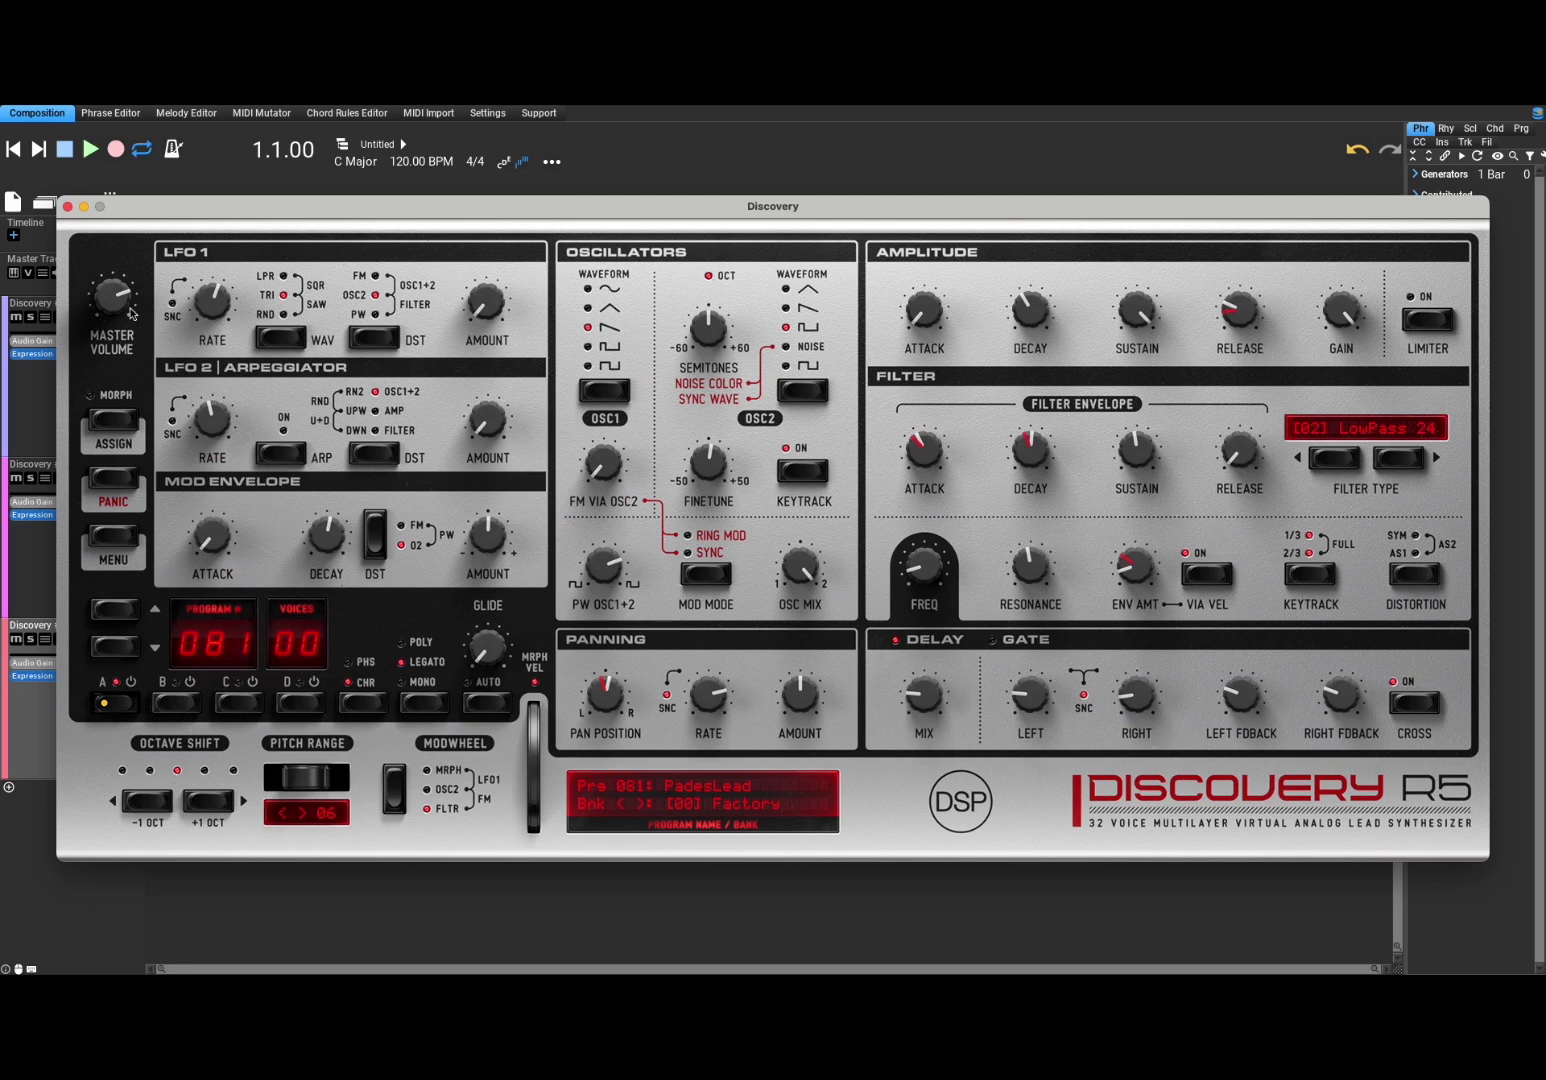
click(13, 149)
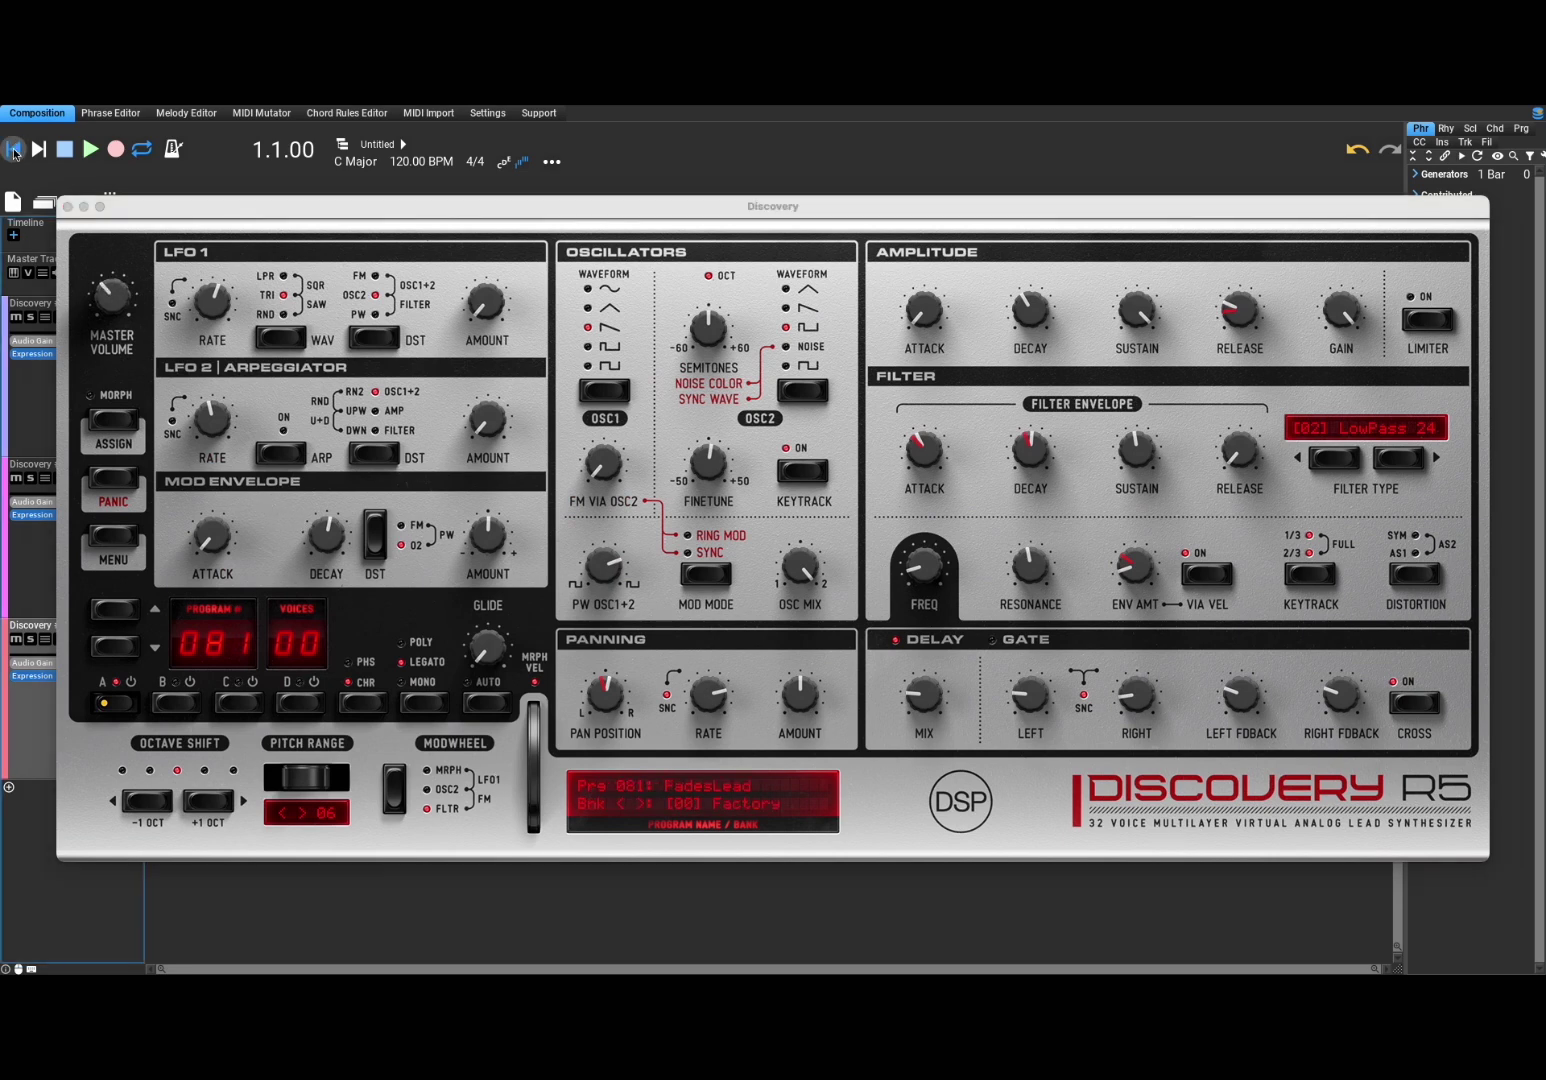
click(90, 150)
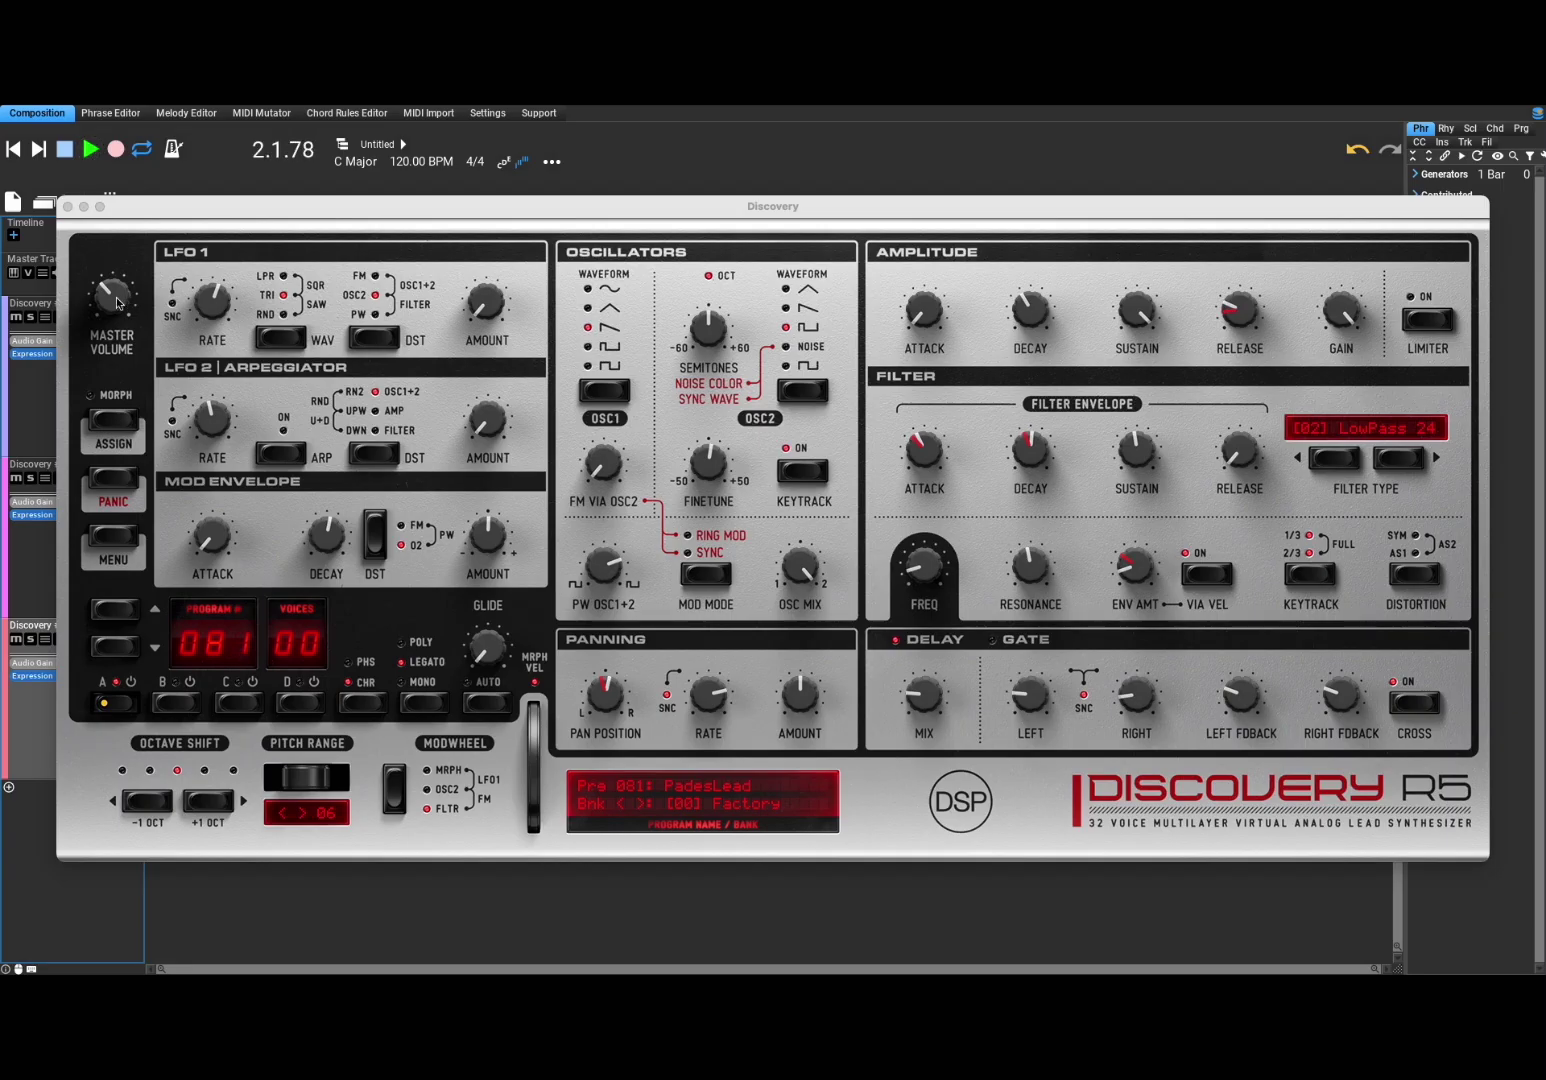
drag(122, 300, 126, 262)
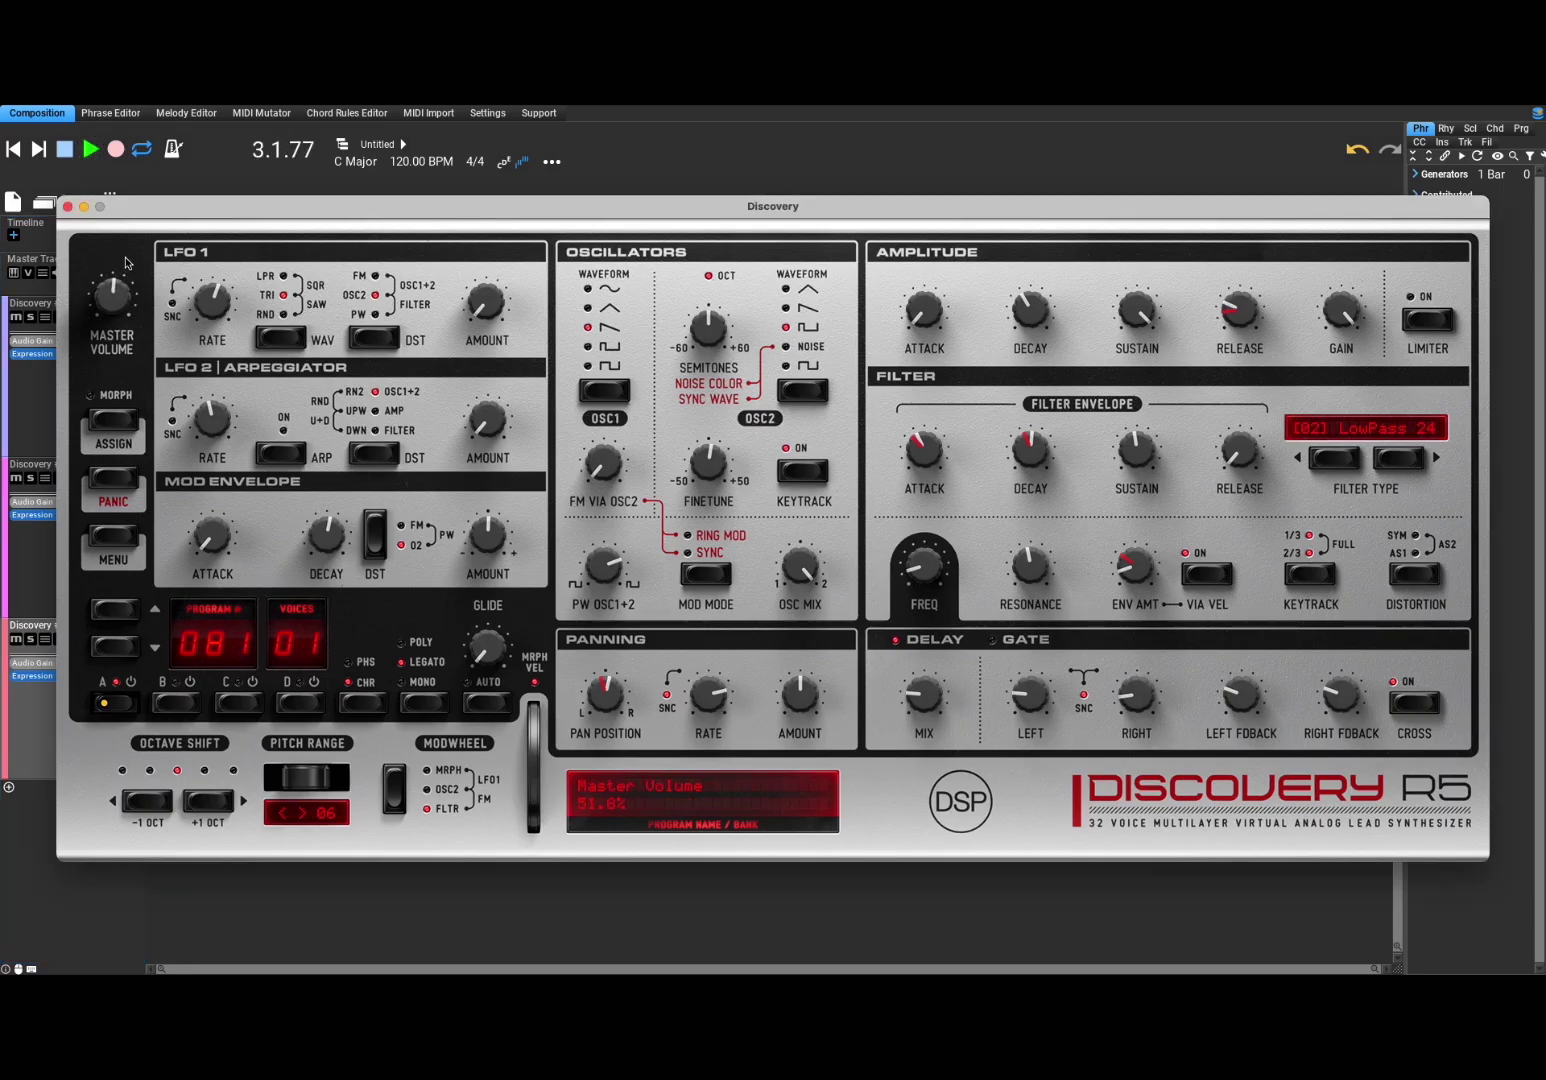
click(67, 207)
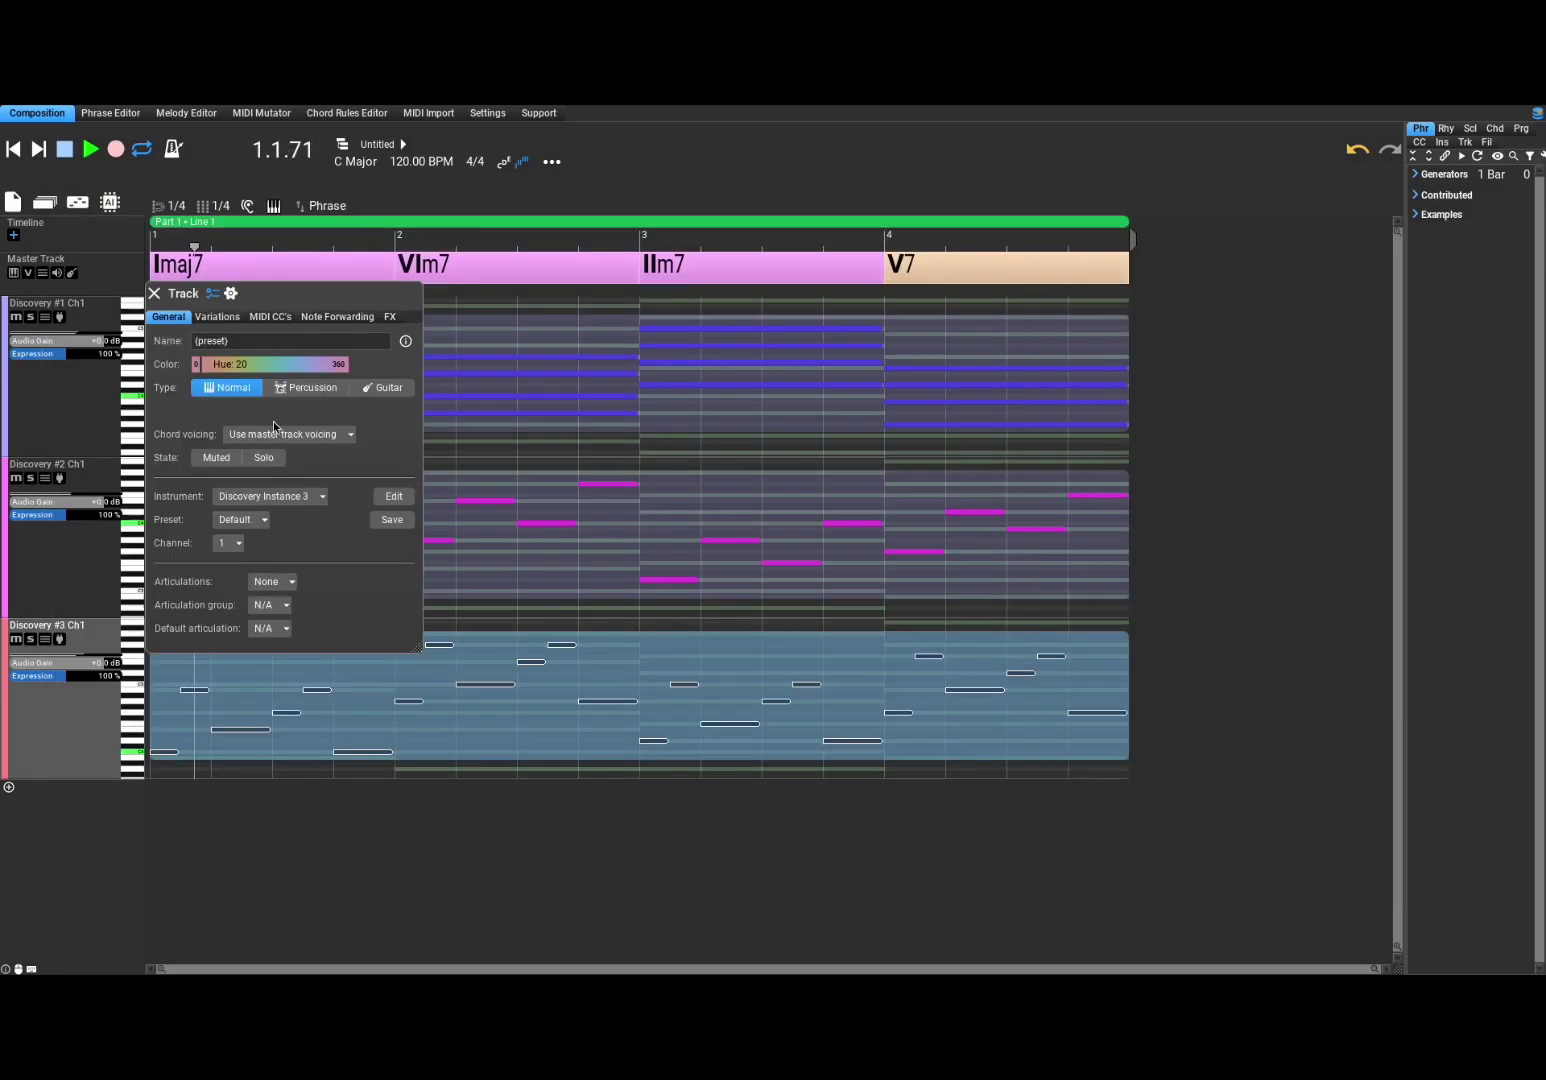
Close the track settings, stop playback, and select the Discovery #3 melody phrase
click(154, 293)
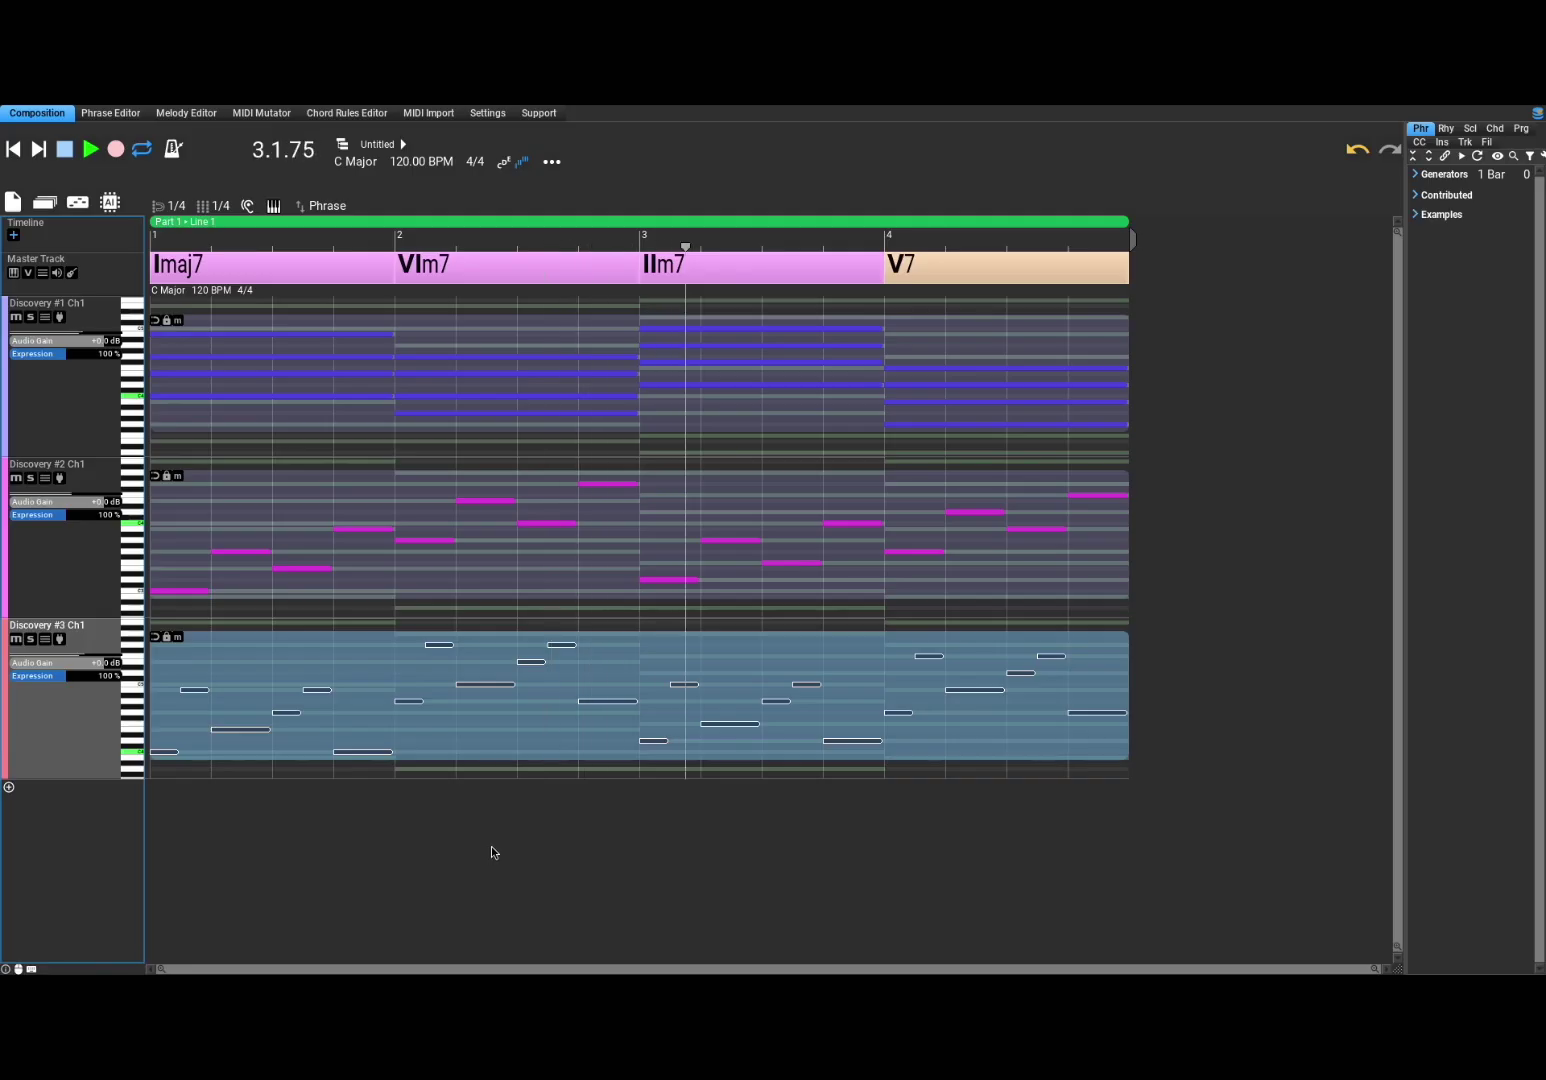
click(65, 150)
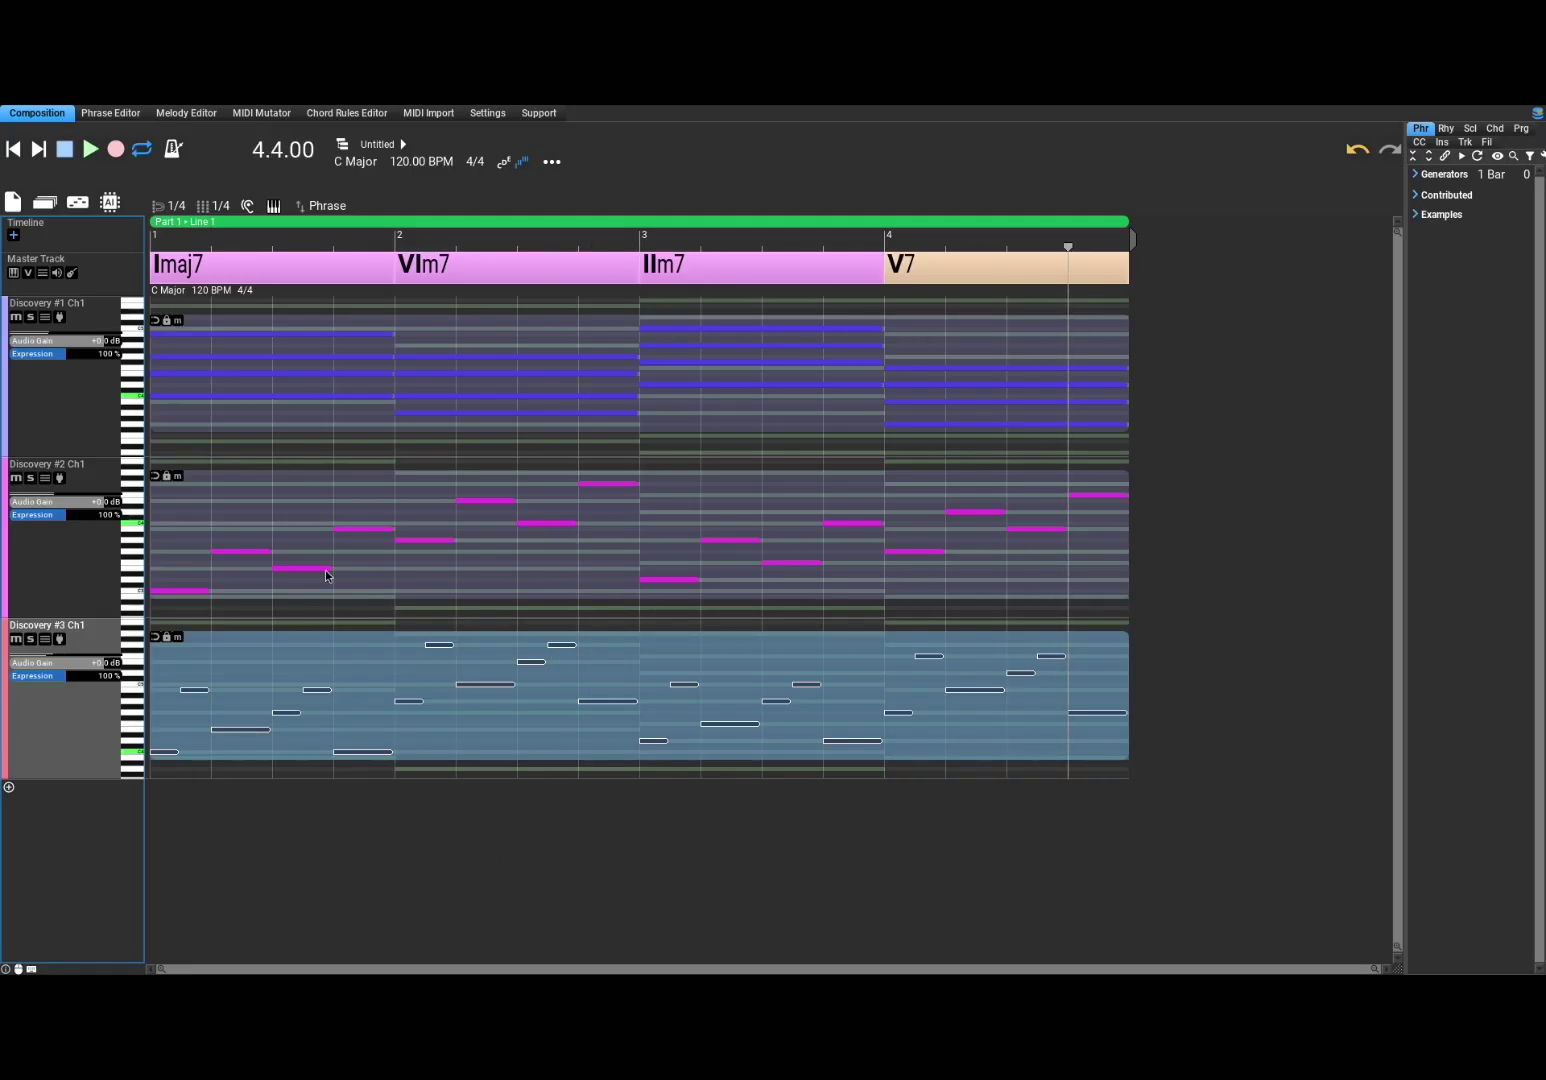
click(323, 833)
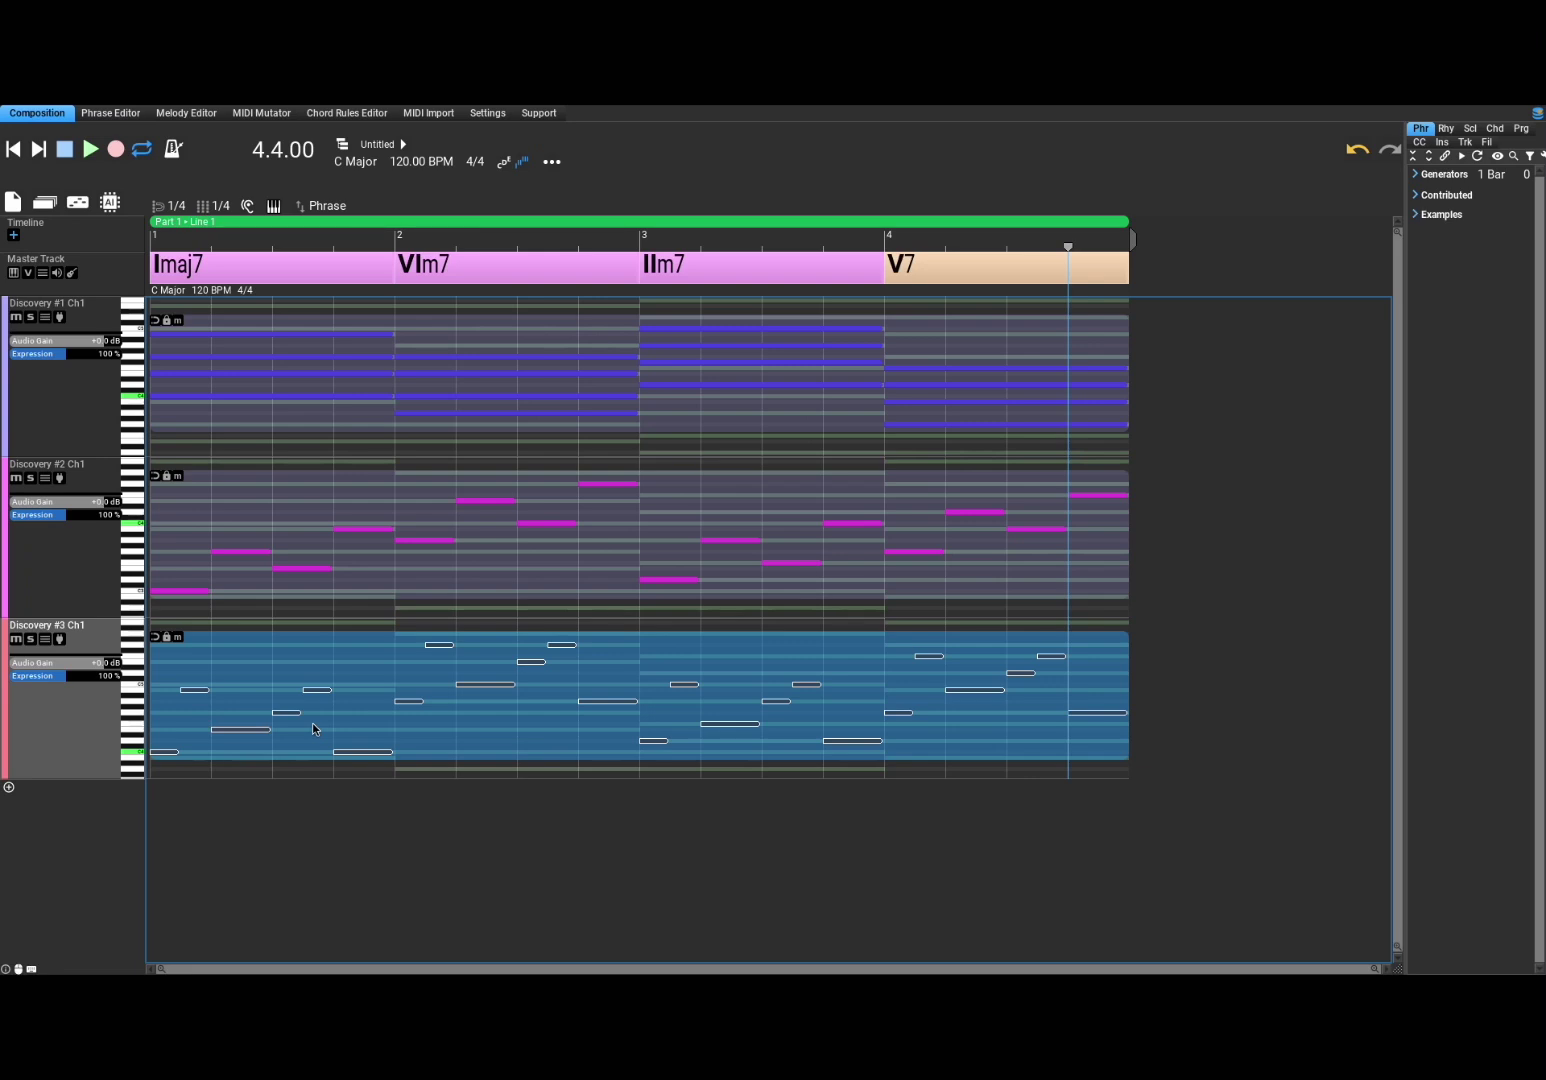
click(112, 203)
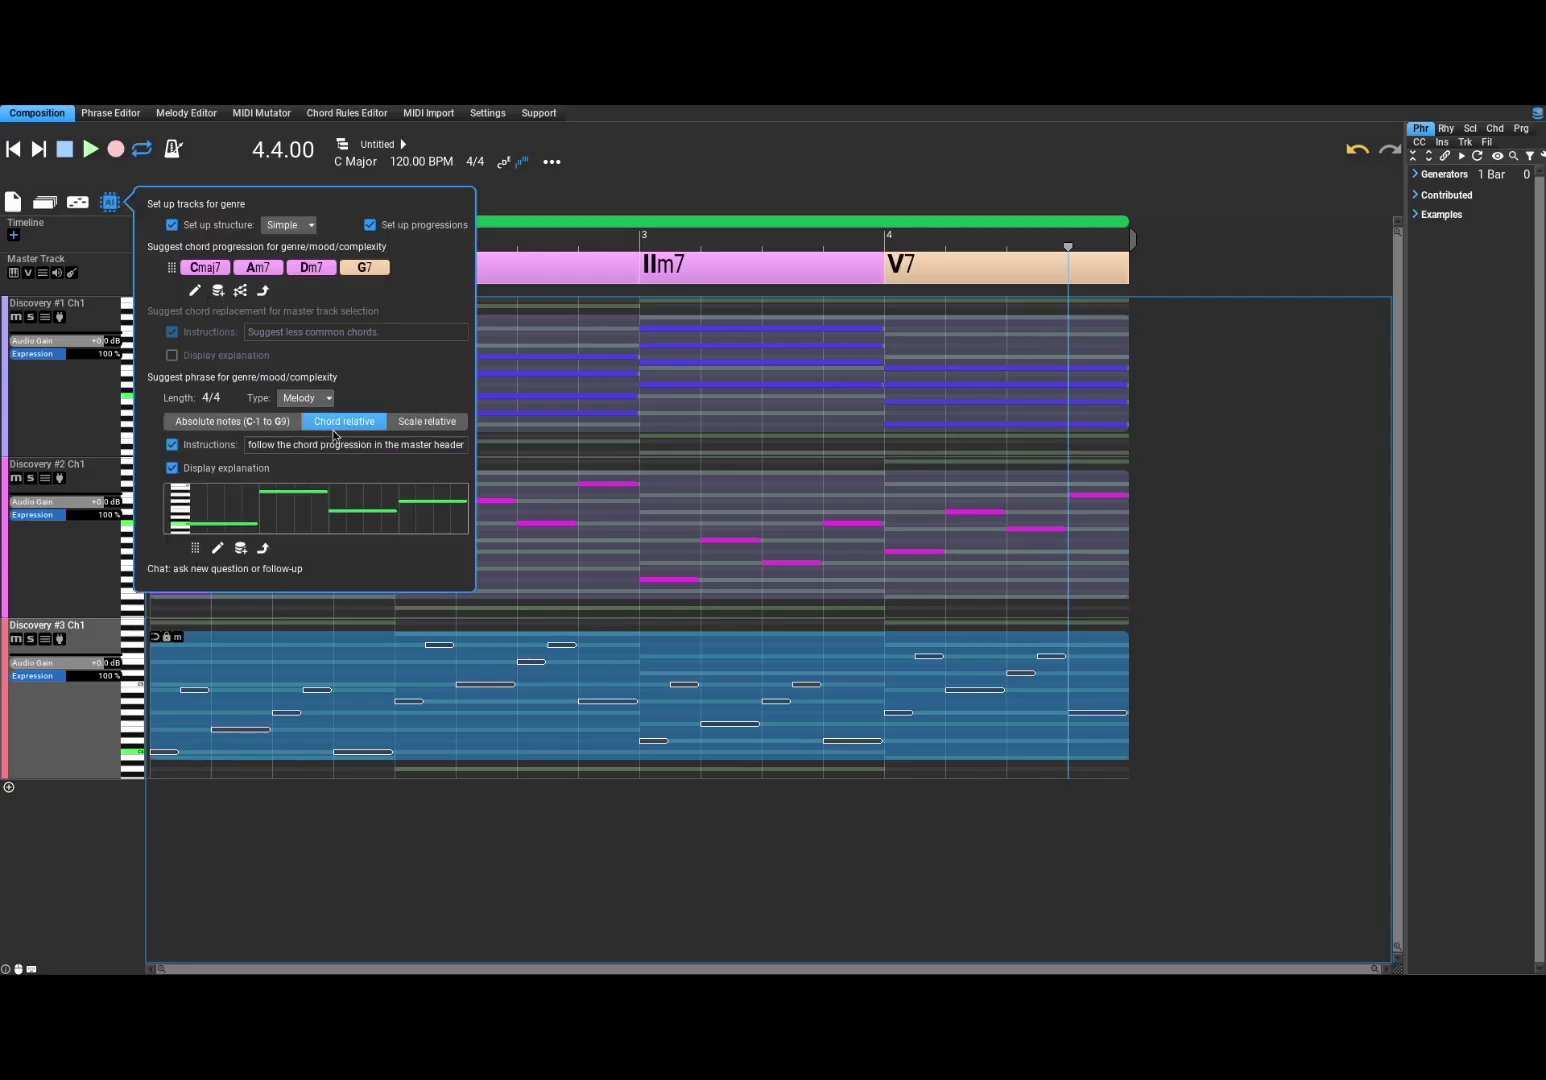